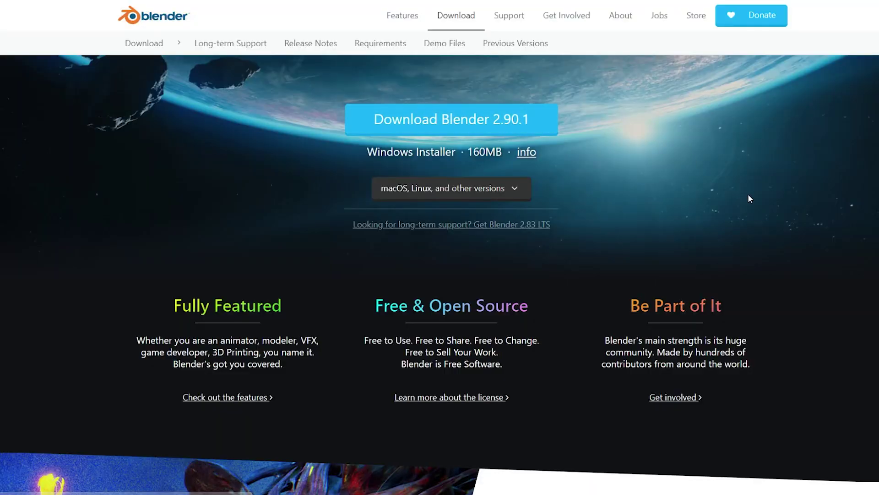
Step: Download the Blender 2.90.1 Windows installer from blender.org
left_click(549, 131)
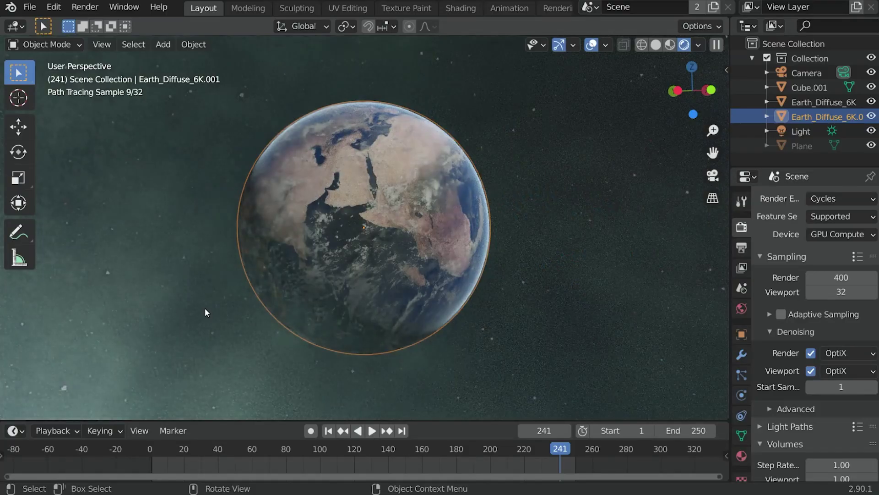
middle_click_drag(207, 310, 458, 278)
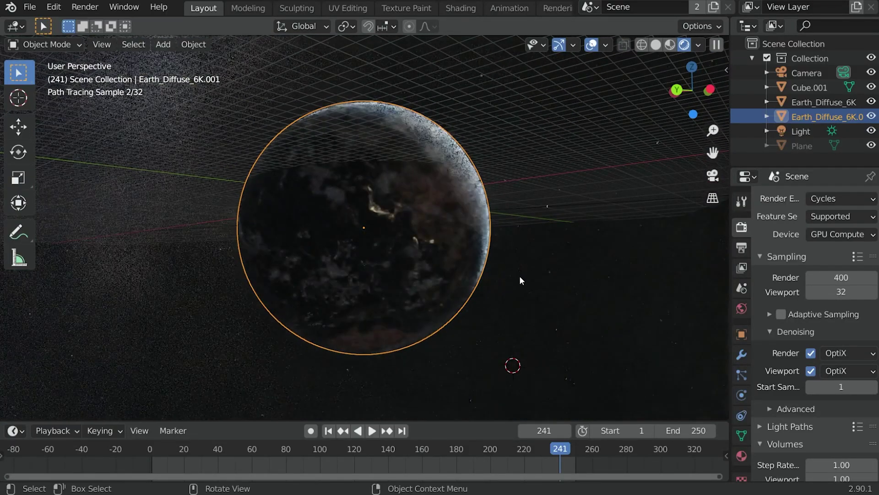
middle_click_drag(521, 276, 547, 281)
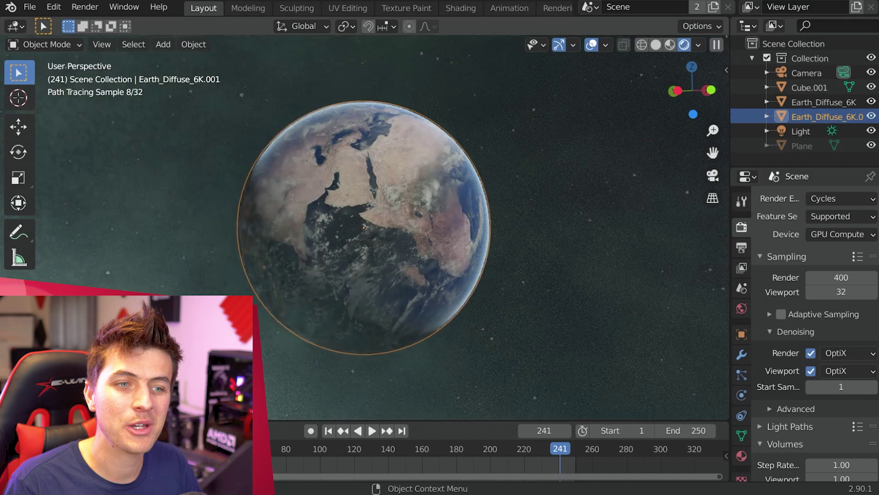
middle_click_drag(541, 280, 554, 282)
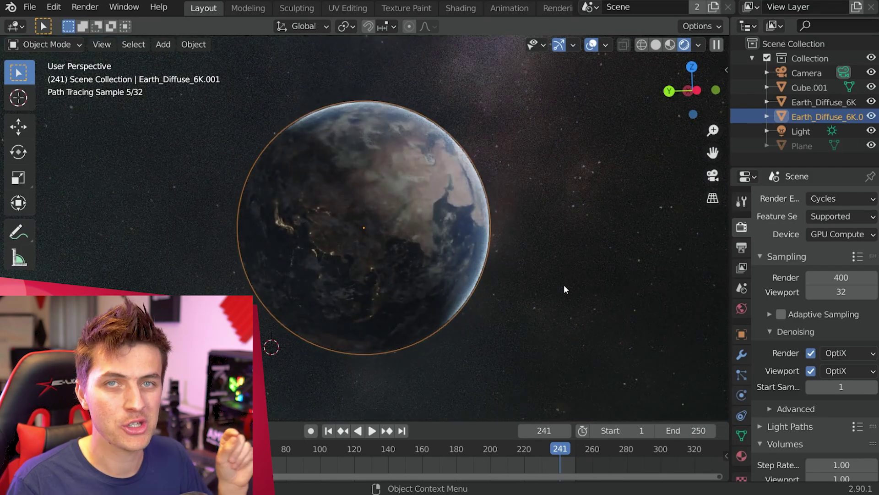
left_click(841, 199)
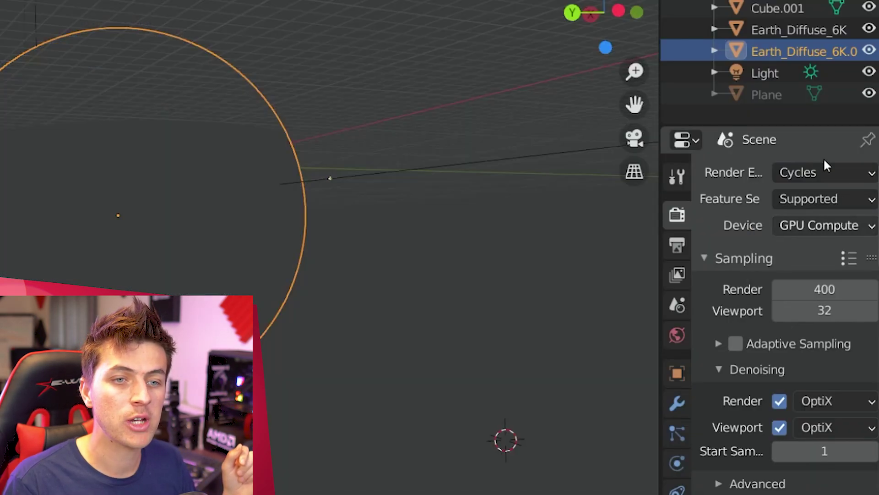
left_click(819, 225)
left_click(809, 273)
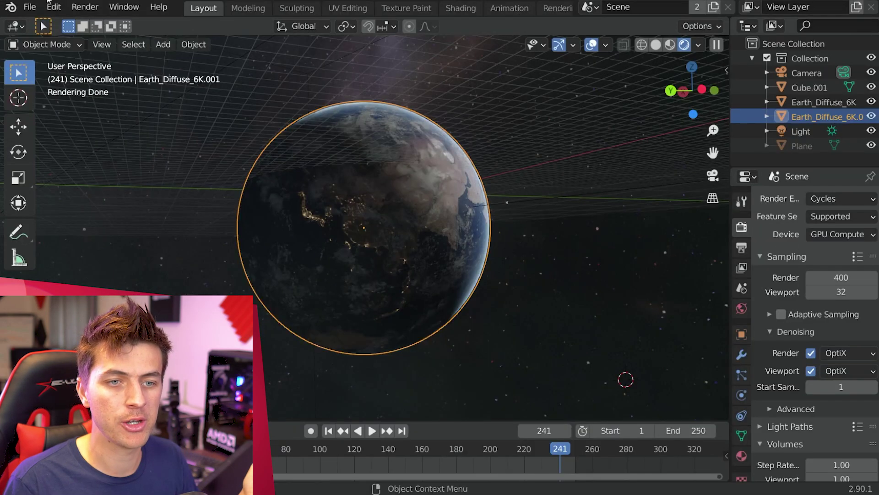
Step: In Preferences, check the Cycles device, search add-ons for 'cell' and enable Object: Cell Fracture
left_click(53, 7)
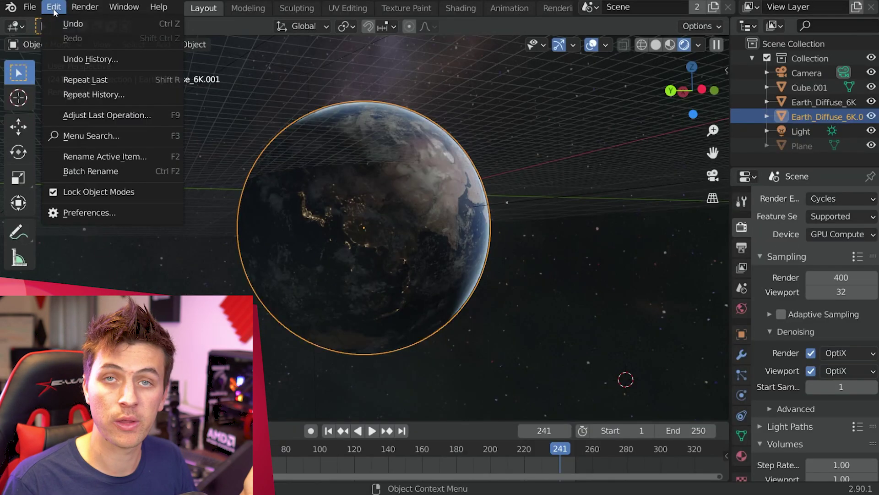
left_click(87, 210)
left_click_drag(133, 30, 434, 17)
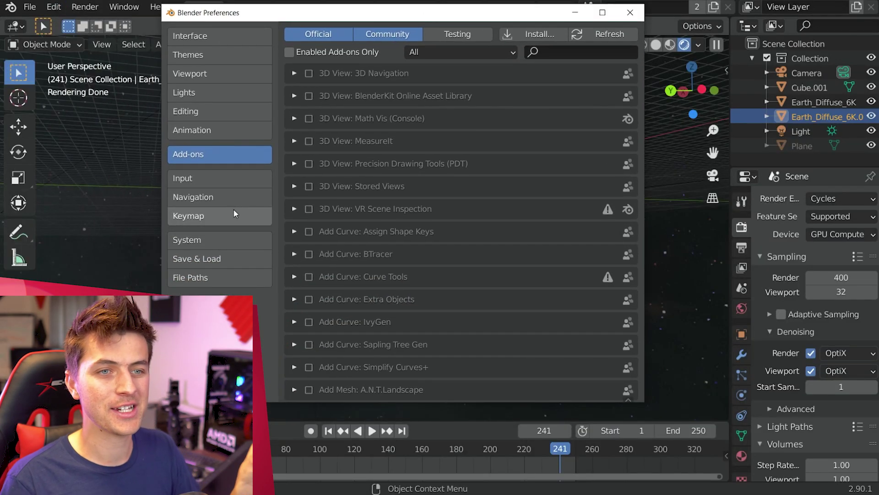
left_click(213, 239)
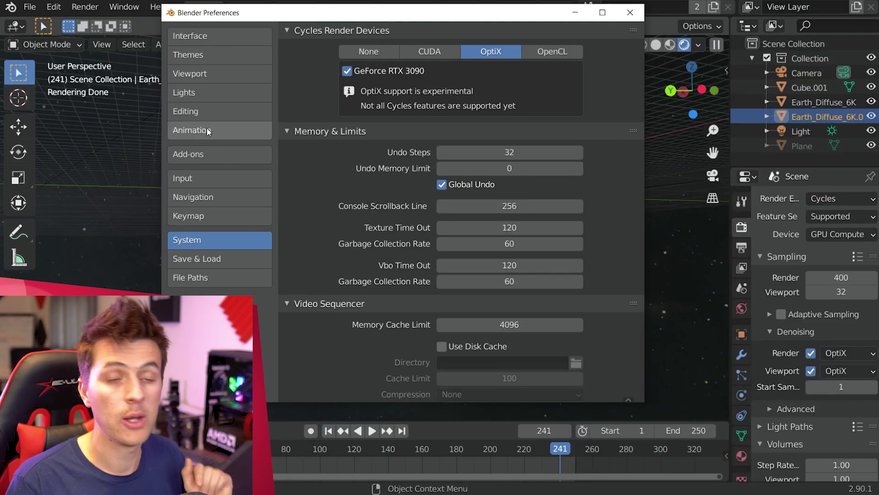
left_click(148, 225)
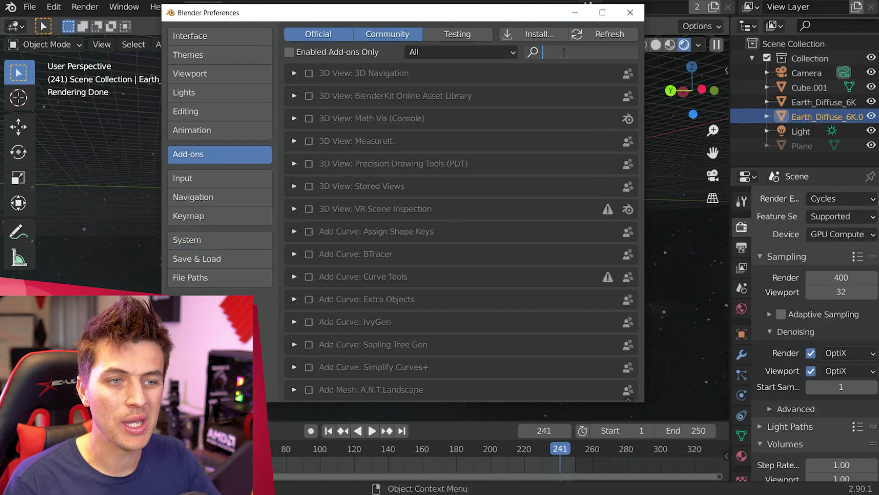
type("cell")
left_click(294, 74)
left_click(309, 74)
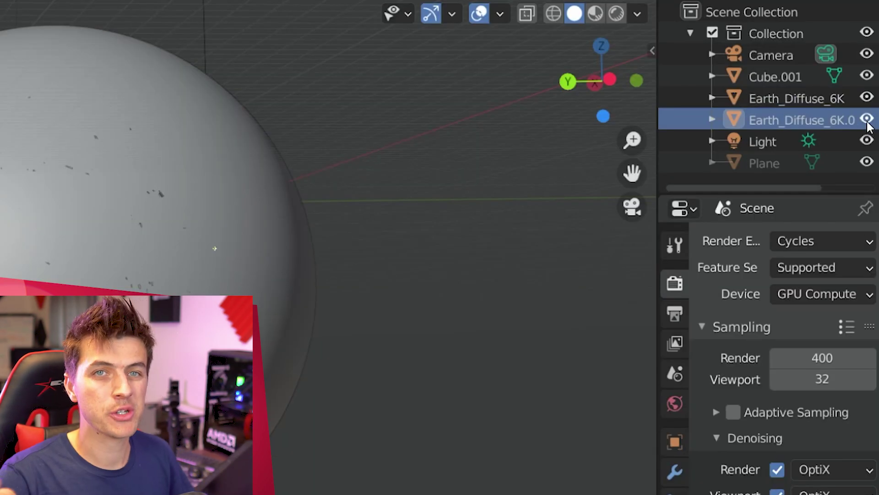
Step: Hide Earth_Diffuse_6K.001 and give Earth_Diffuse_6K a particle system ending at frame 1
left_click(867, 120)
left_click(794, 101)
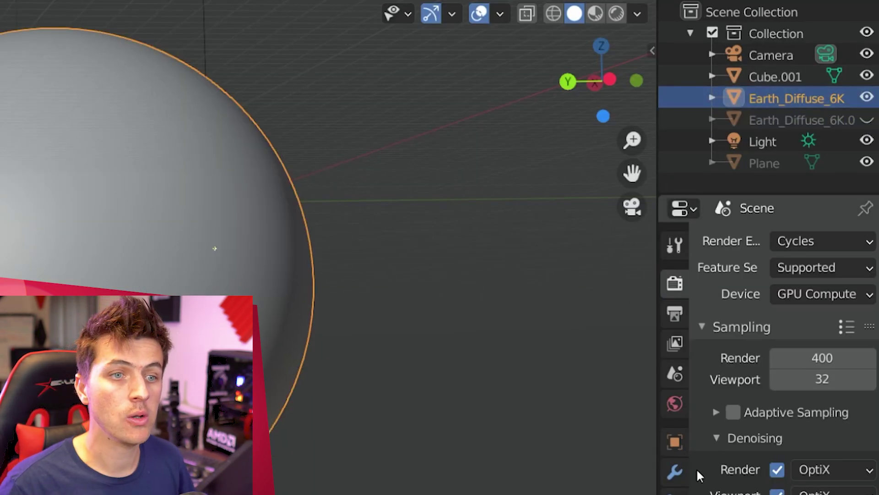
left_click(742, 374)
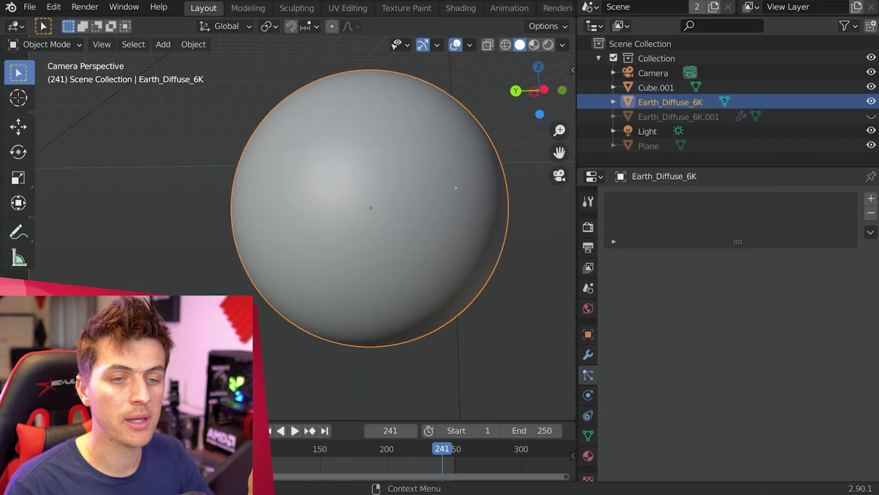
left_click(871, 198)
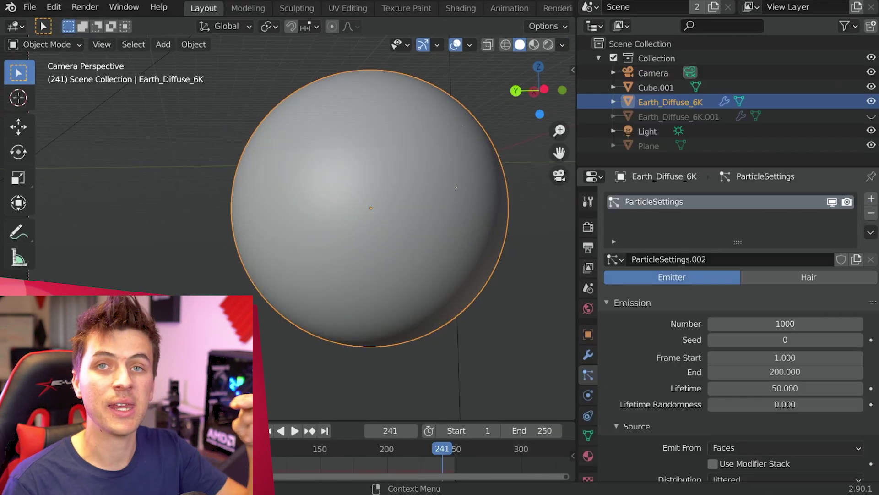
left_click(819, 371)
type("1")
key("Return")
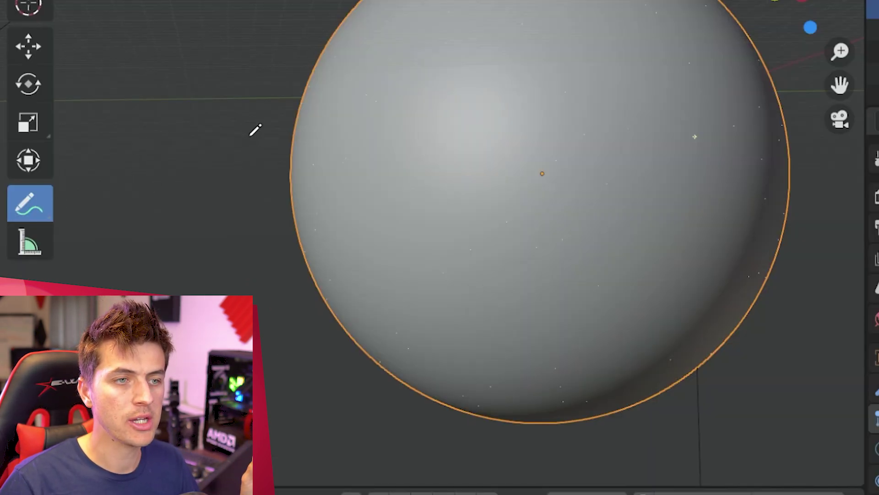
Step: Set annotation placement to Surface and draw two crack lines across the sphere
left_click(216, 29)
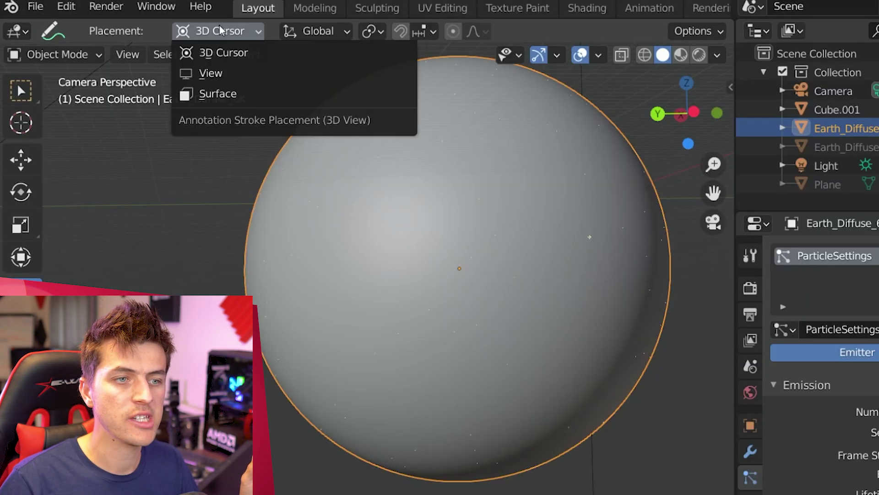
left_click(269, 92)
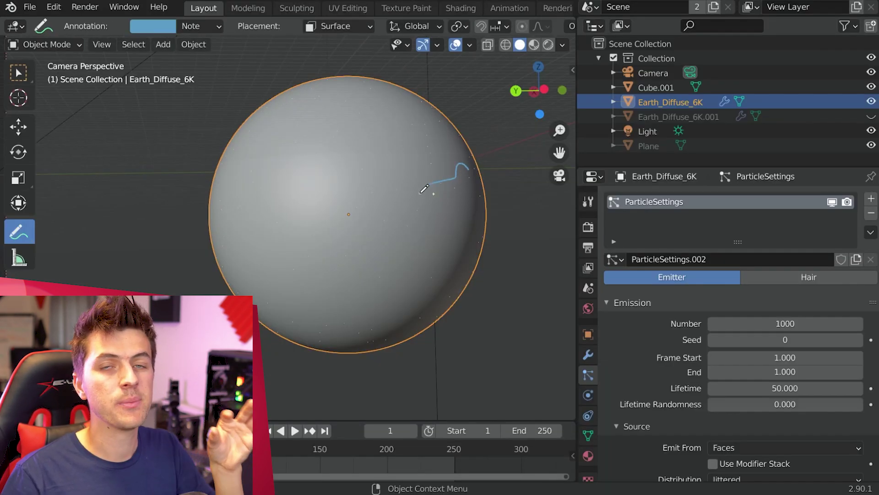
left_click_drag(335, 231, 275, 255)
left_click_drag(218, 273, 241, 264)
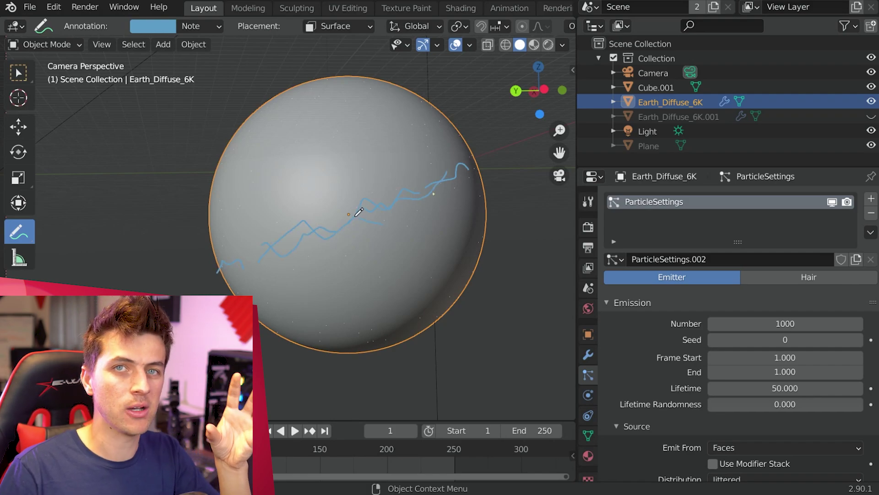
left_click(18, 72)
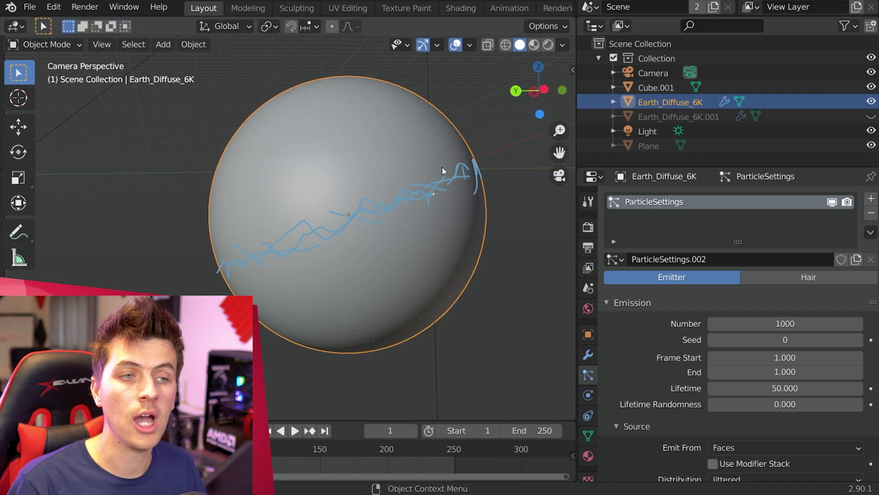
Step: Run Cell Fracture on the sphere through the F3 search for 'cell'
left_click(193, 44)
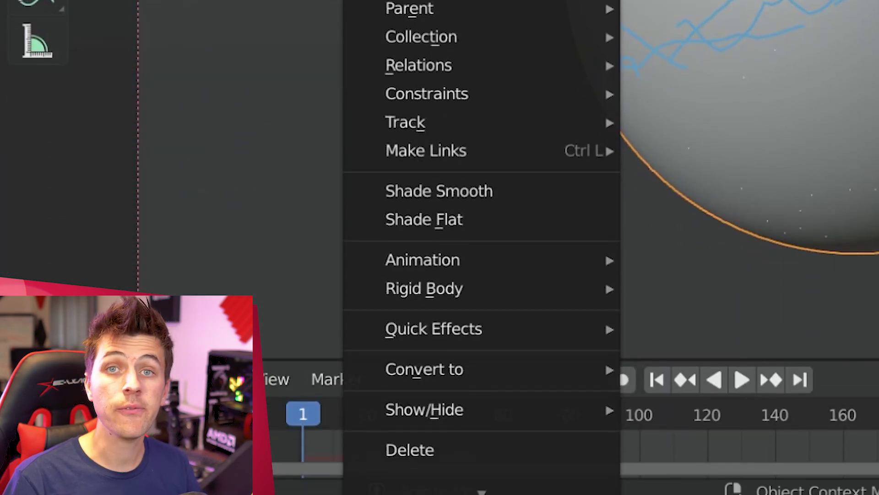
mouse_move(534, 337)
key("F3")
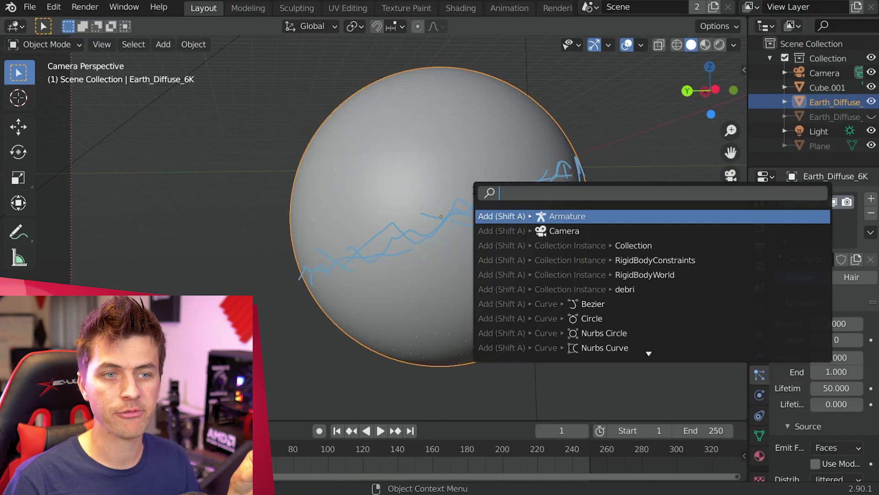
type("cell")
key("Return")
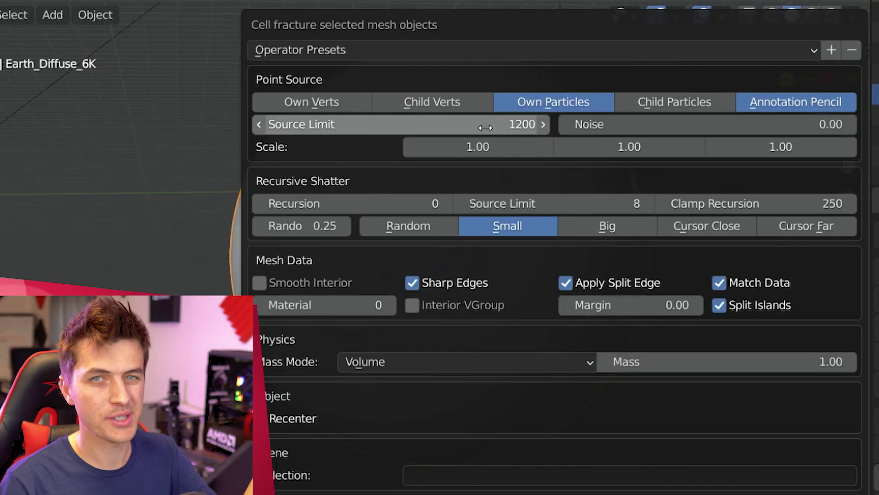
Step: Set fracture noise 0.30, recursion 1, recursive source limit 16 and material index 1
left_click(721, 127)
type(".3")
key("Return")
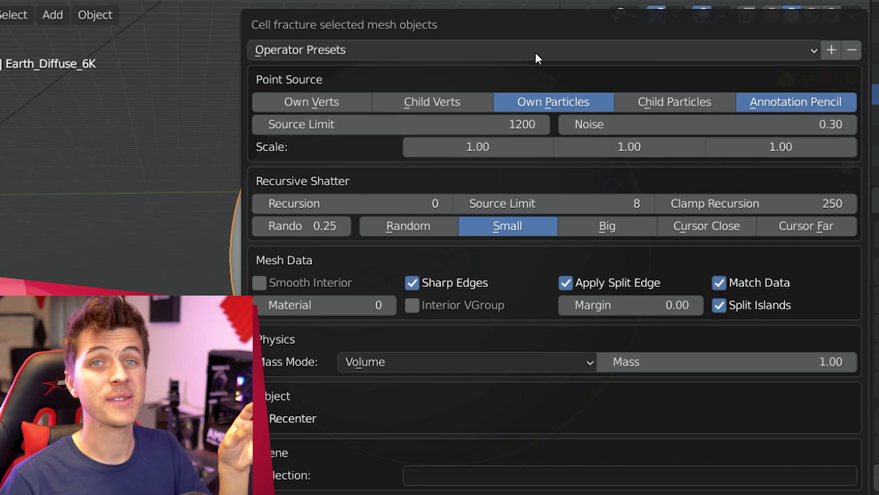
left_click(446, 203)
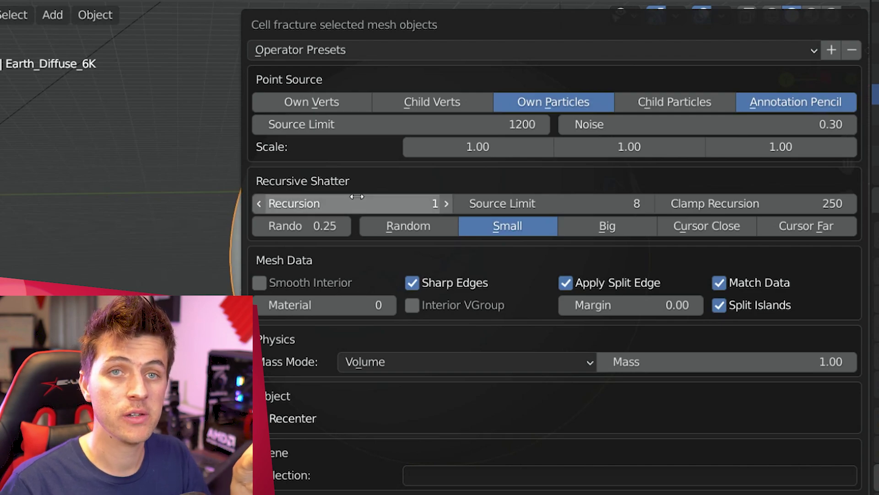
left_click(573, 201)
type("16")
key("Return")
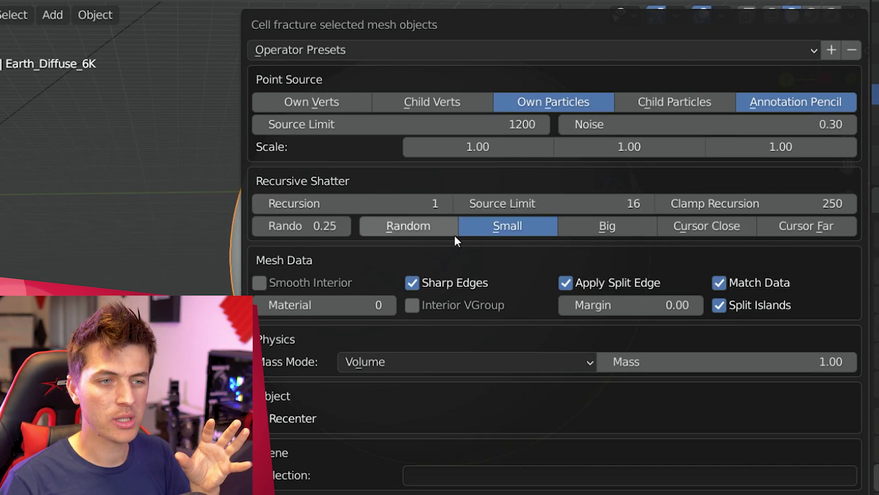
left_click(390, 305)
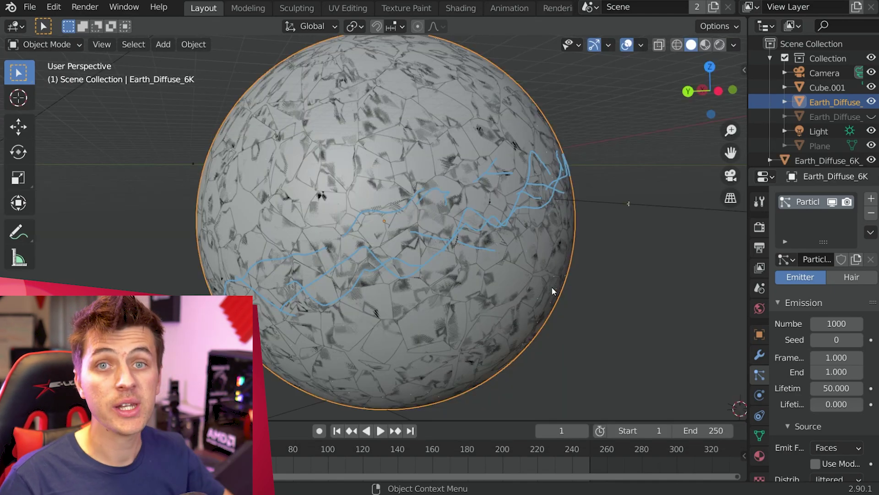
Step: Hide the intact original sphere and select a fracture cell, briefly checking the N sidebar
key("h")
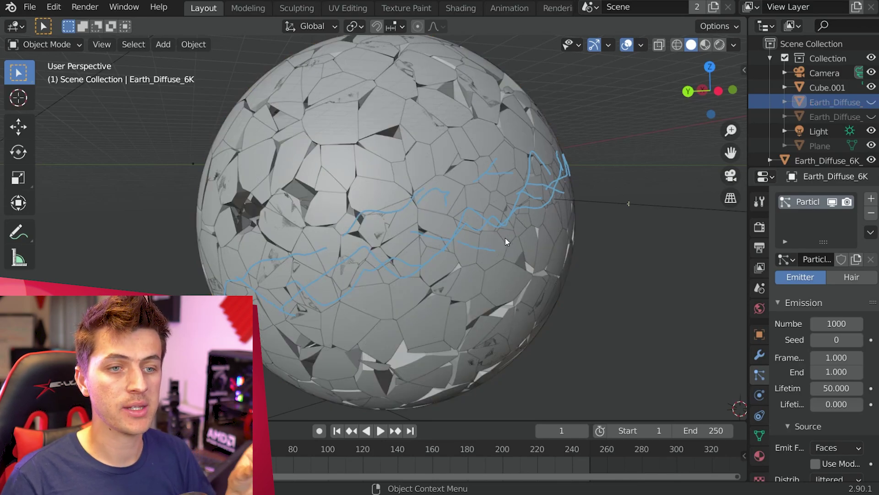
left_click(540, 233)
middle_click_drag(540, 233, 499, 180)
key("n")
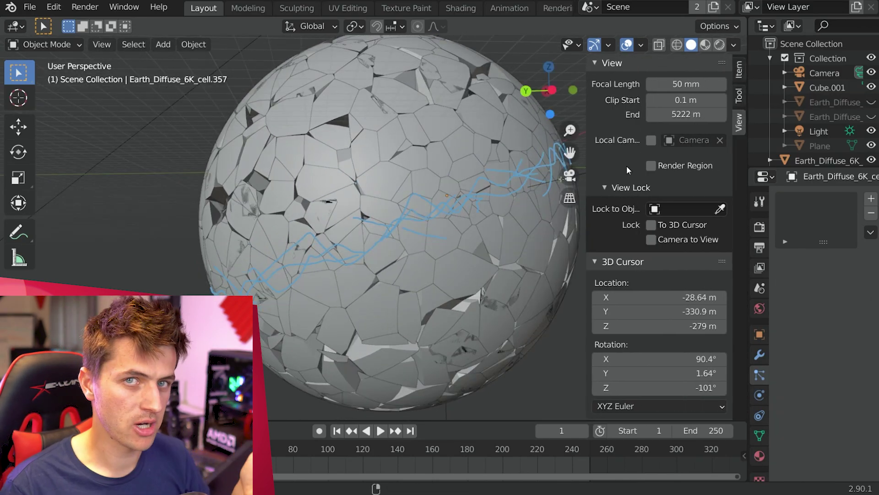
scroll(626, 163, "down", 8)
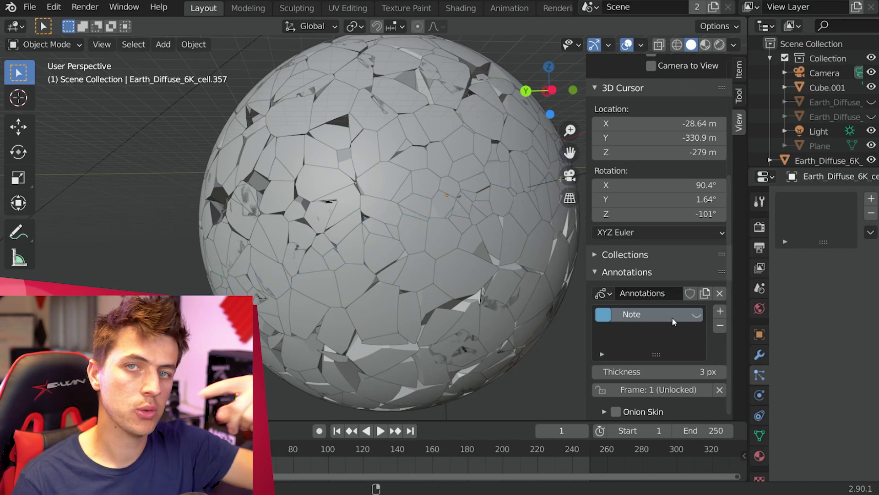
key("n")
scroll(596, 257, "down", 4)
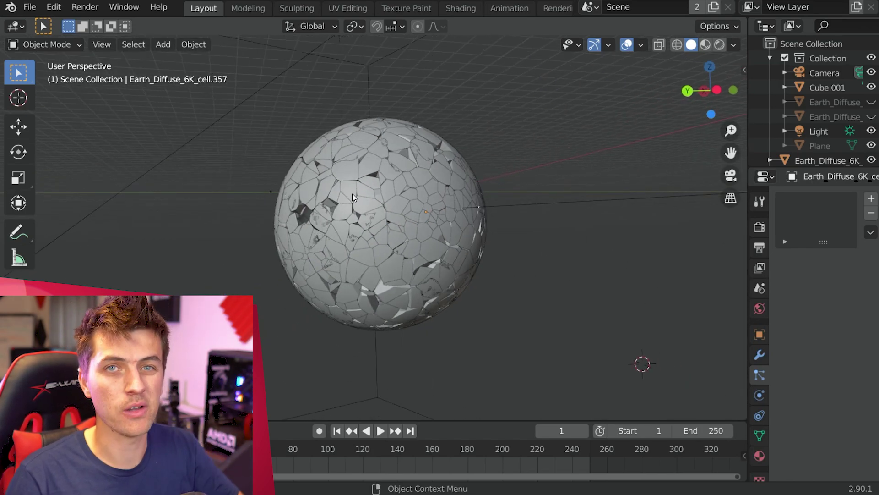
Step: Make all cell fragments active rigid bodies and play the simulation to test
key("a")
left_click(193, 44)
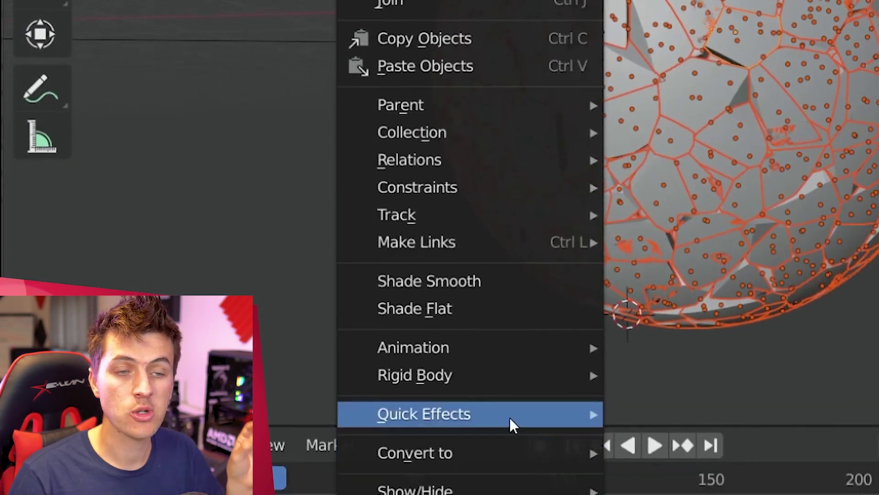
mouse_move(496, 372)
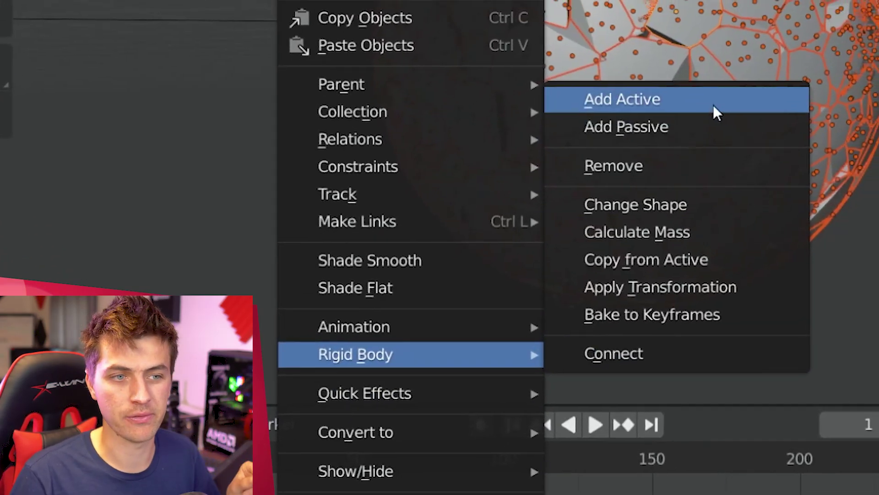
left_click(715, 110)
left_click(595, 425)
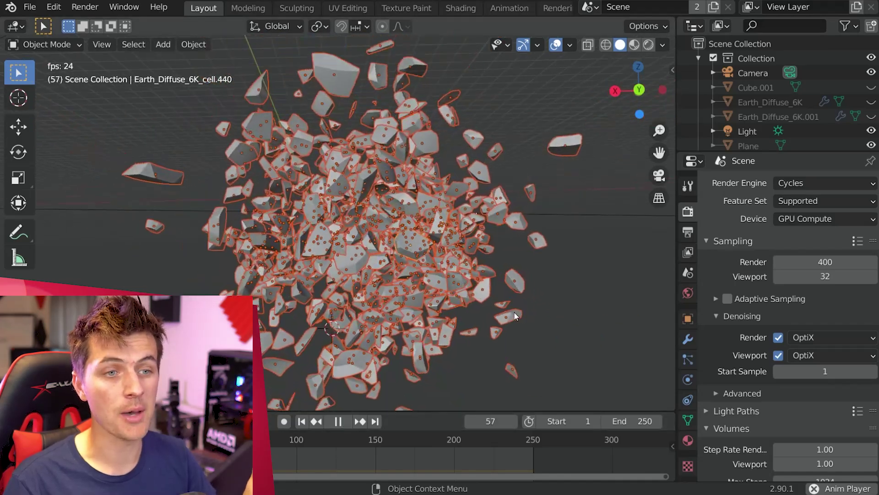
middle_click_drag(513, 315, 512, 352)
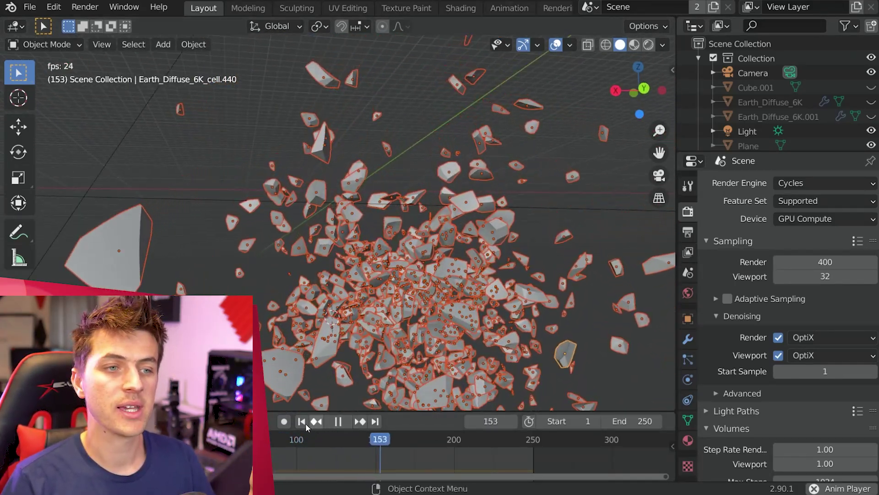
key("Escape")
Step: Calculate the fragments' mass from Granite (Broken) and replay from the start
left_click(193, 44)
mouse_move(272, 379)
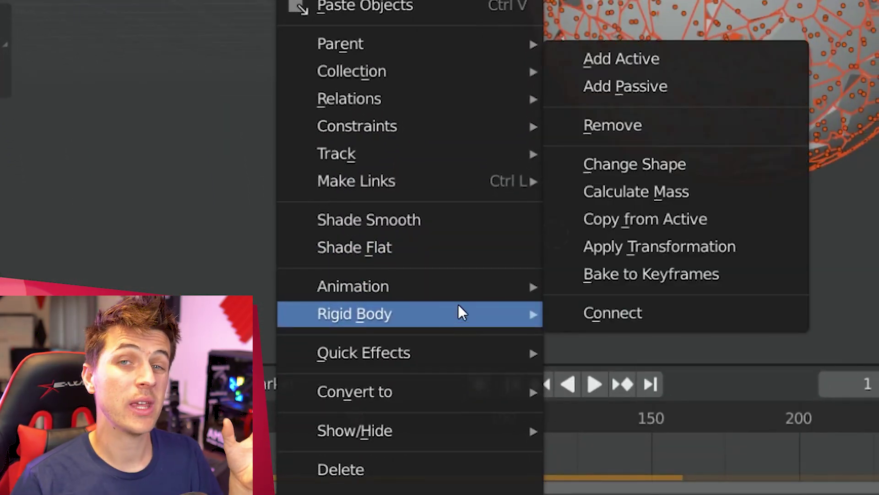
left_click(705, 193)
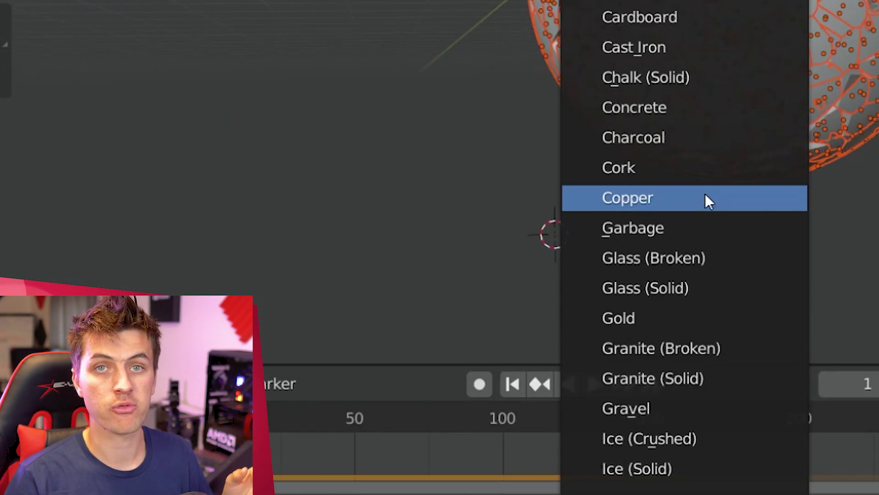
left_click(751, 348)
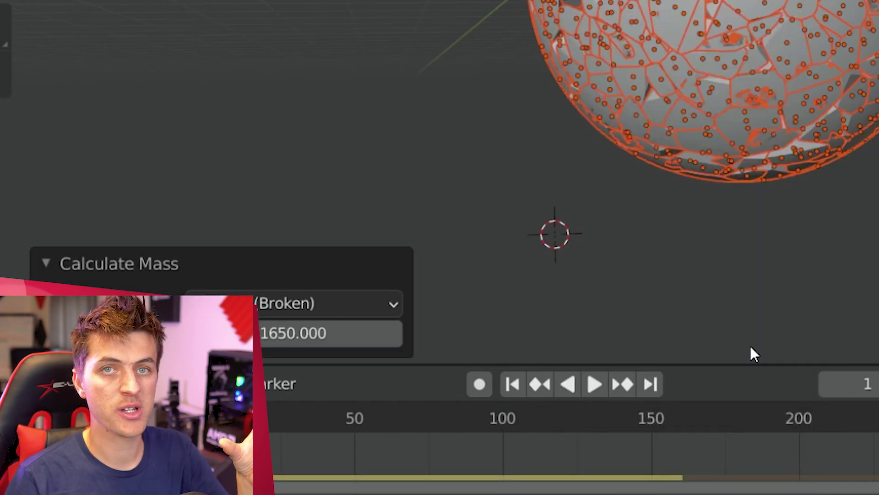
left_click(513, 387)
key("space")
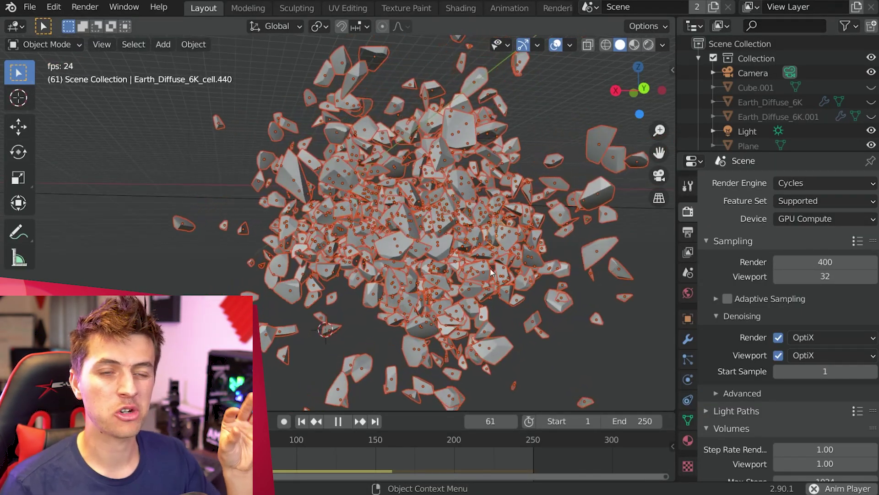
Step: Review the Rigid Body World and field weights settings, then connect the fragments with constraints
key("Escape")
left_click(688, 273)
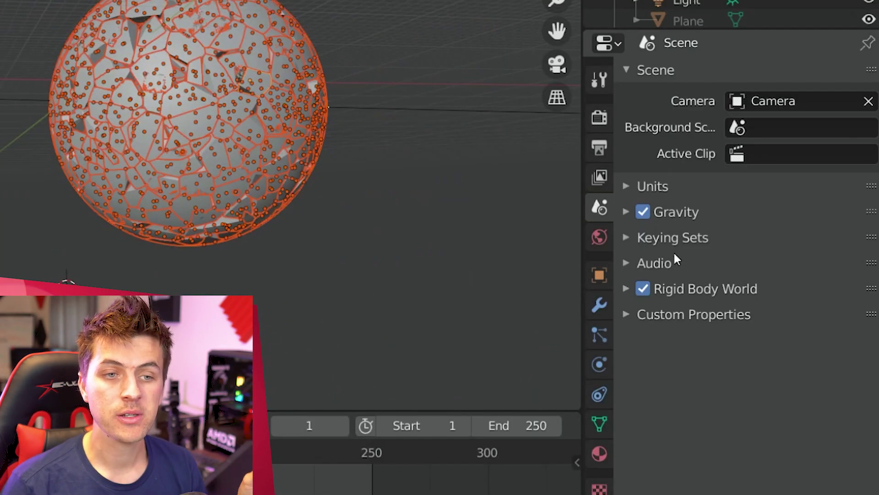
left_click(702, 289)
scroll(742, 376, "down", 8)
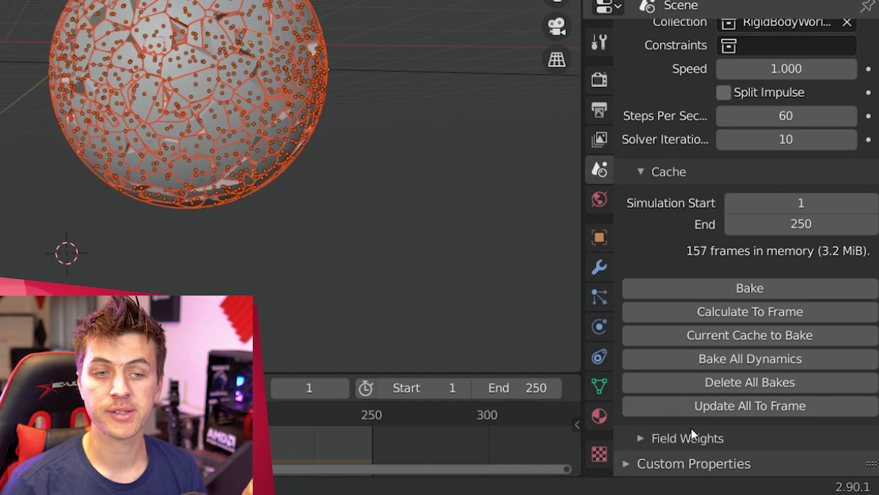
left_click(690, 433)
scroll(705, 412, "down", 3)
scroll(721, 404, "down", 5)
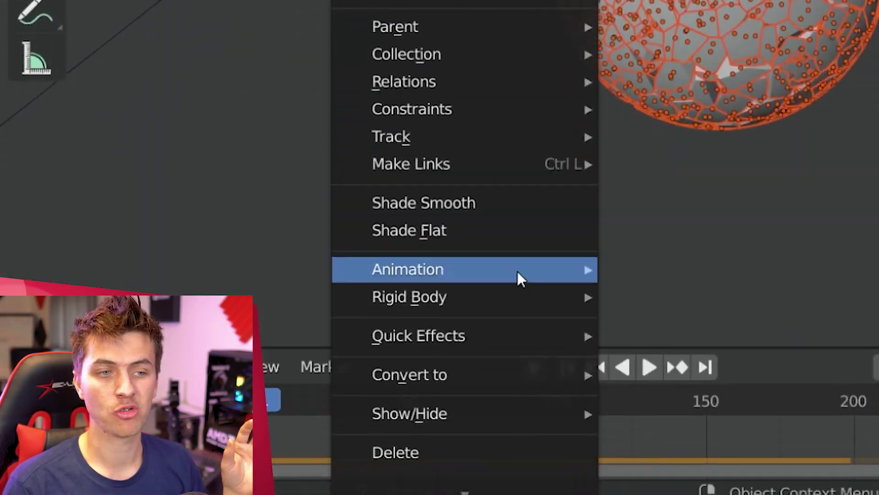
mouse_move(512, 293)
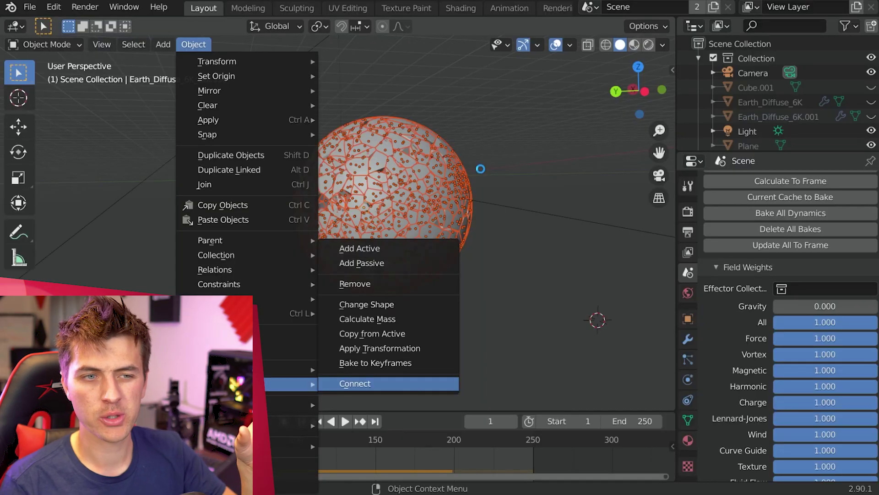
key("Return")
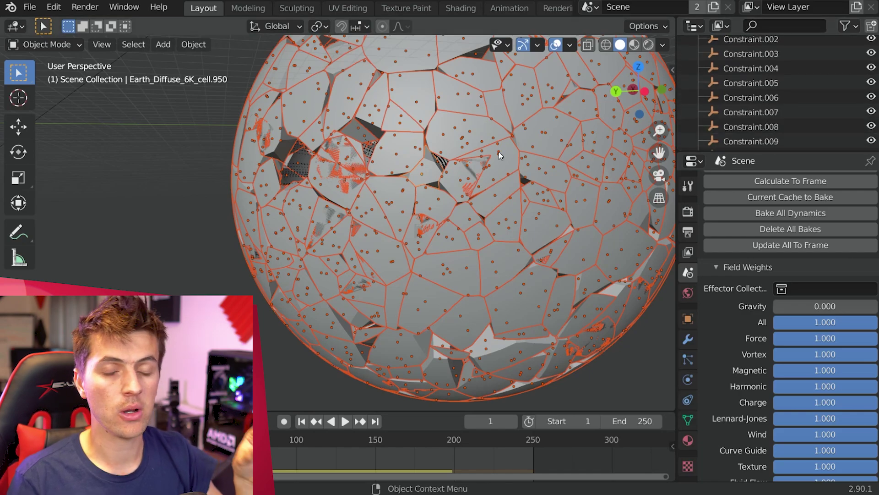
Step: Allow collisions and make all selected constraints breakable using Copy to Selected
scroll(504, 155, "down", 4)
scroll(779, 92, "up", 2)
left_click(782, 66)
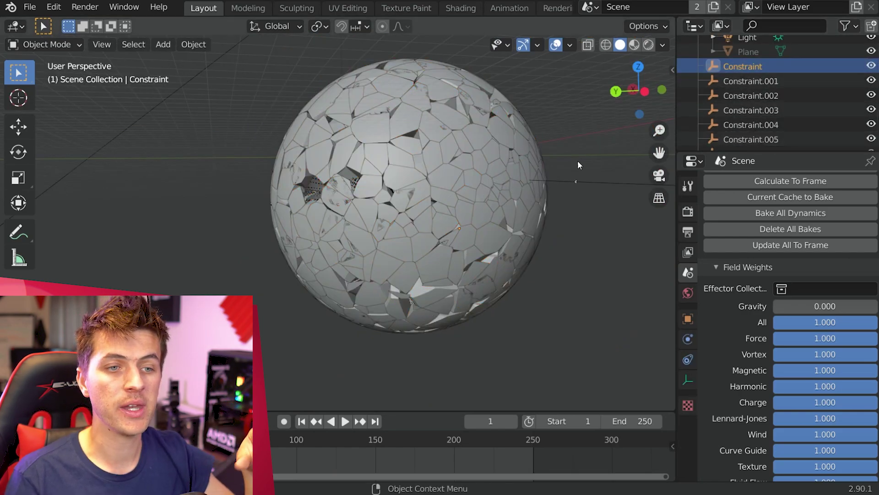
key("a")
left_click(688, 379)
left_click(688, 338)
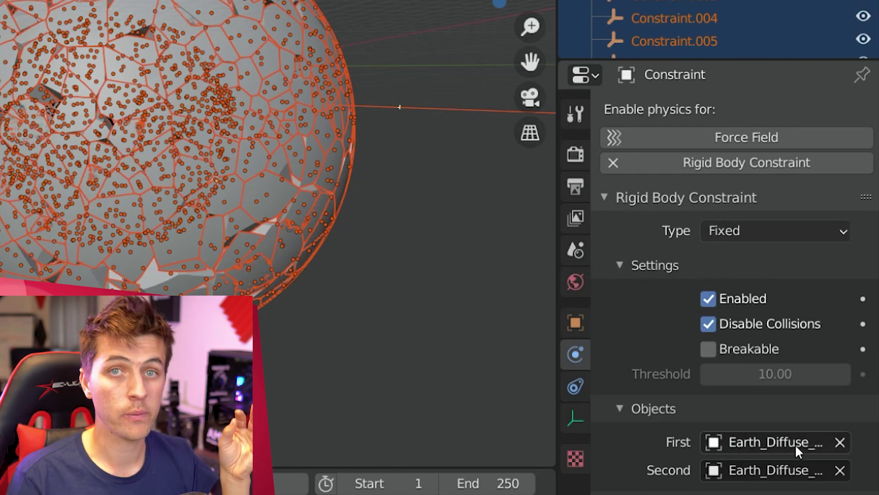
left_click(777, 325)
right_click(775, 320)
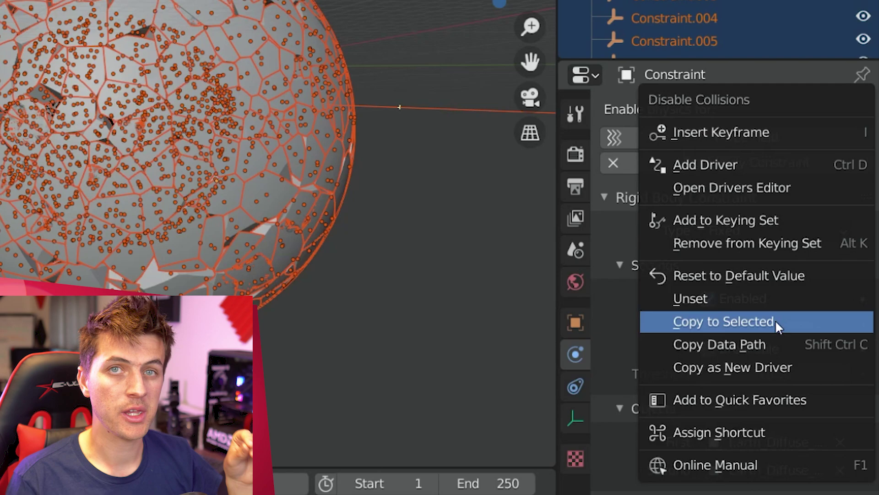
left_click(824, 321)
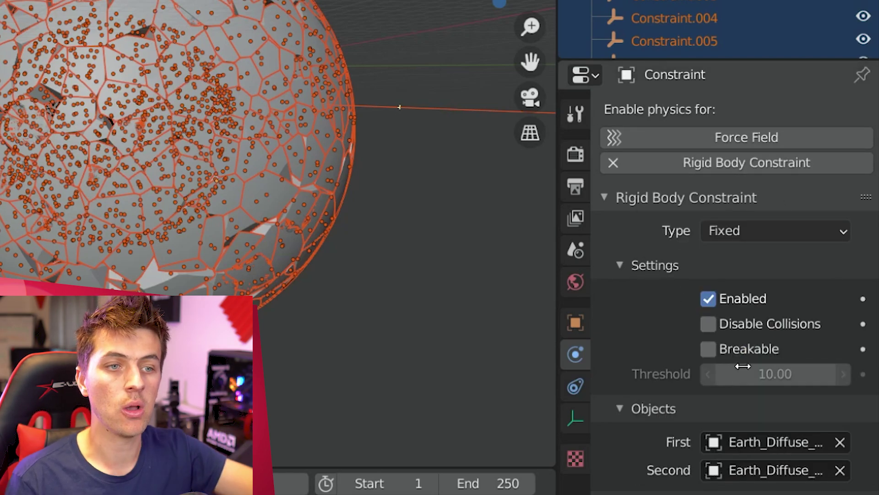
right_click(757, 353)
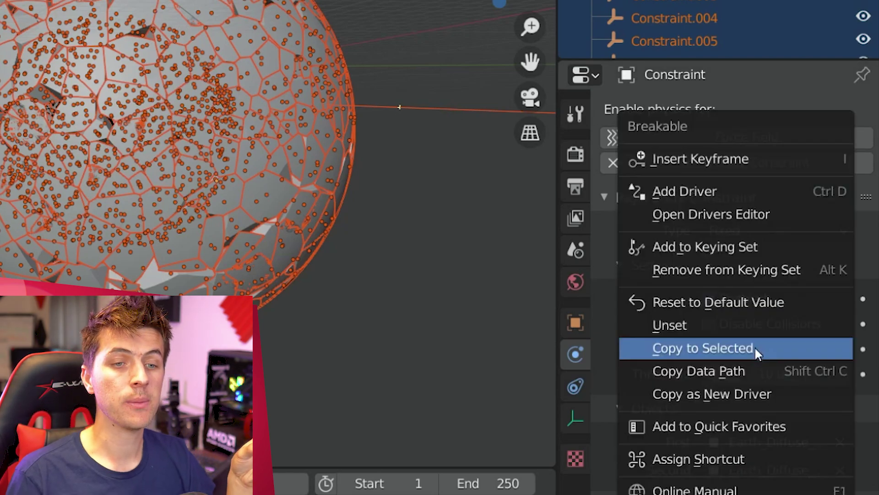
left_click(779, 349)
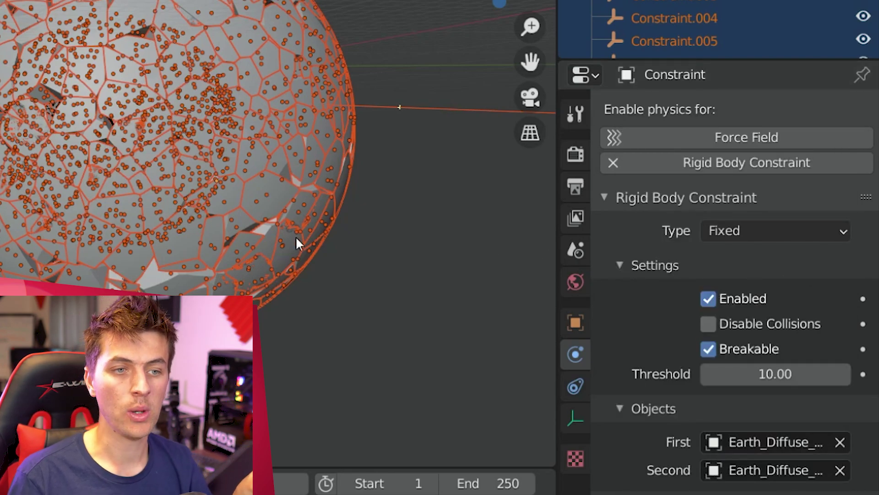
Step: Test-play the simulation and enable Split Impulse in the rigid body world
key("space")
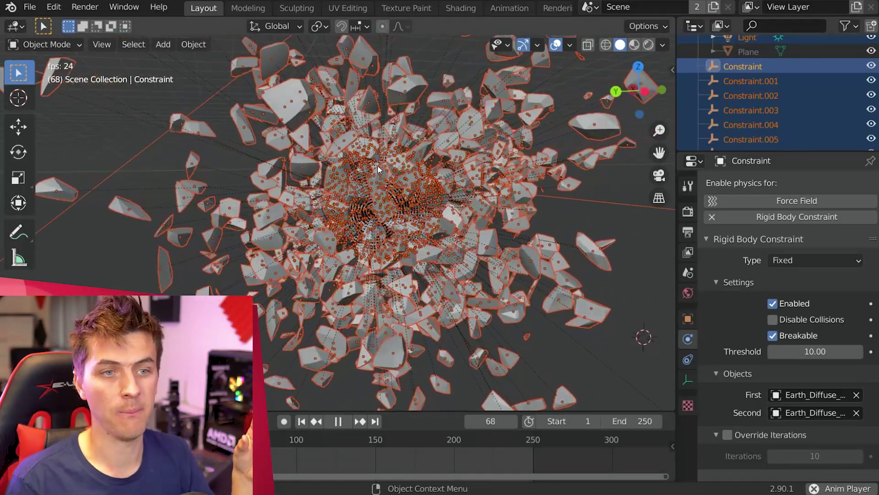
left_click(688, 272)
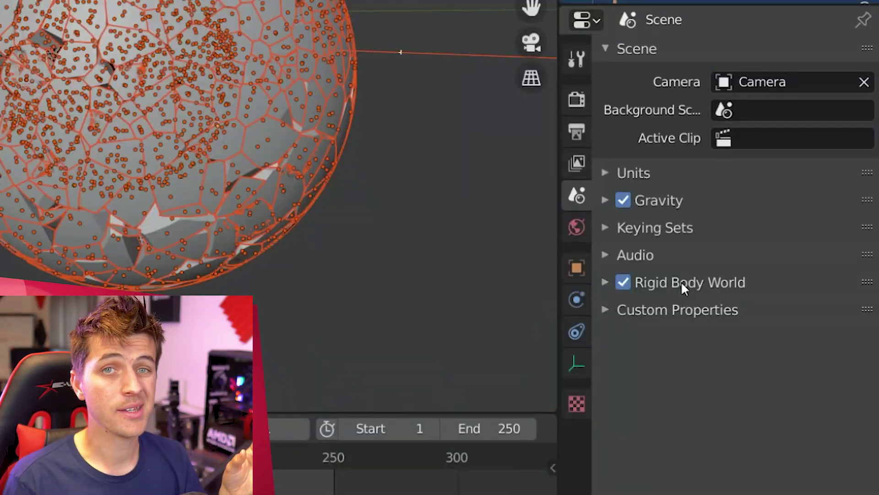
left_click(682, 284)
scroll(757, 314, "down", 7)
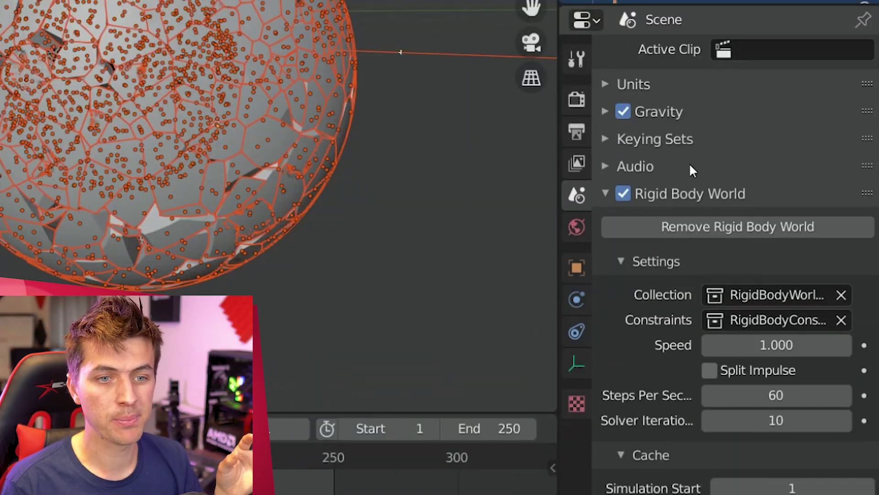
left_click(759, 282)
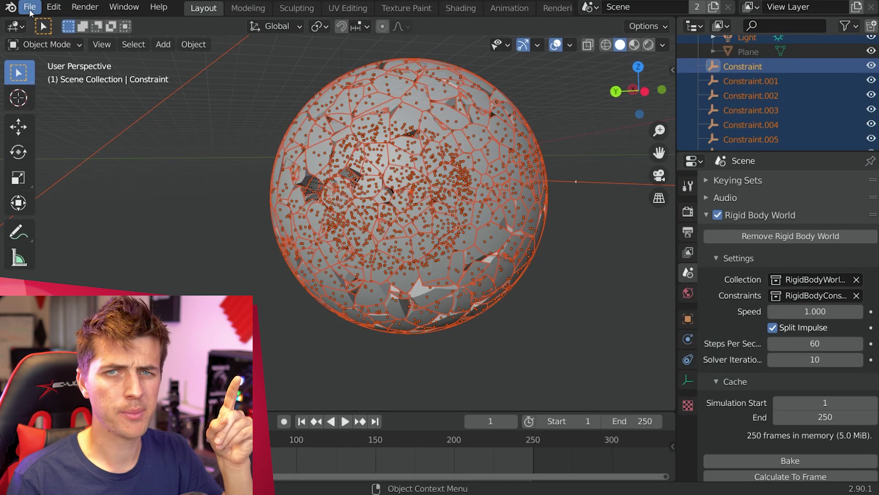
Step: Save the file as Earth-Cyclestut.blend and set the simulation speed to 0.2
left_click(29, 6)
left_click(65, 118)
left_click(345, 421)
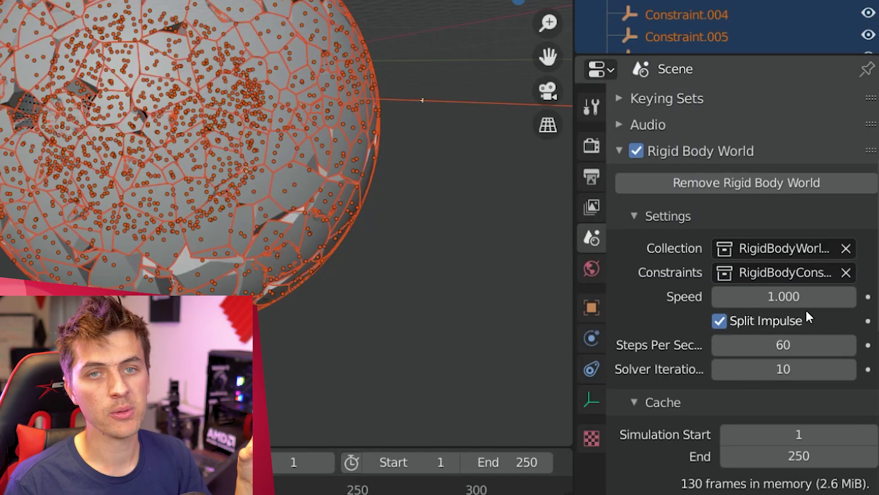
type("0.2")
key("Return")
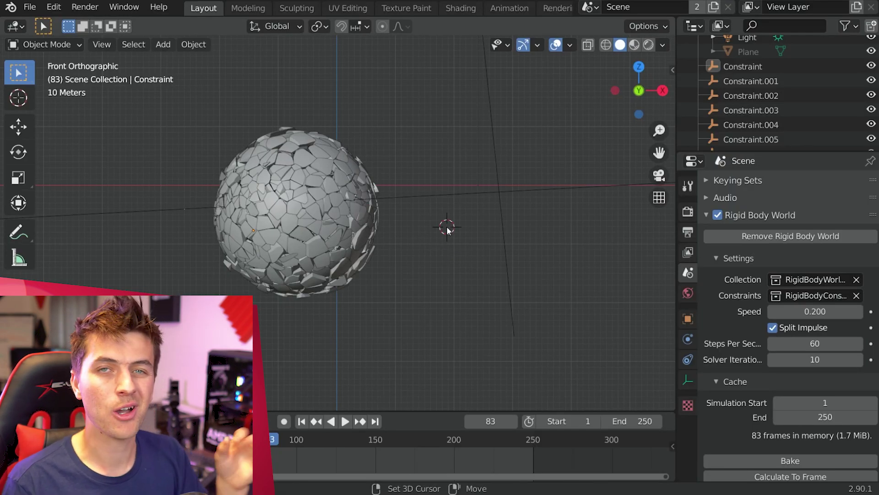
Step: Add a scaled-up cone and make it a rigid body with a Cone collision shape
key("shift+a")
mouse_move(485, 205)
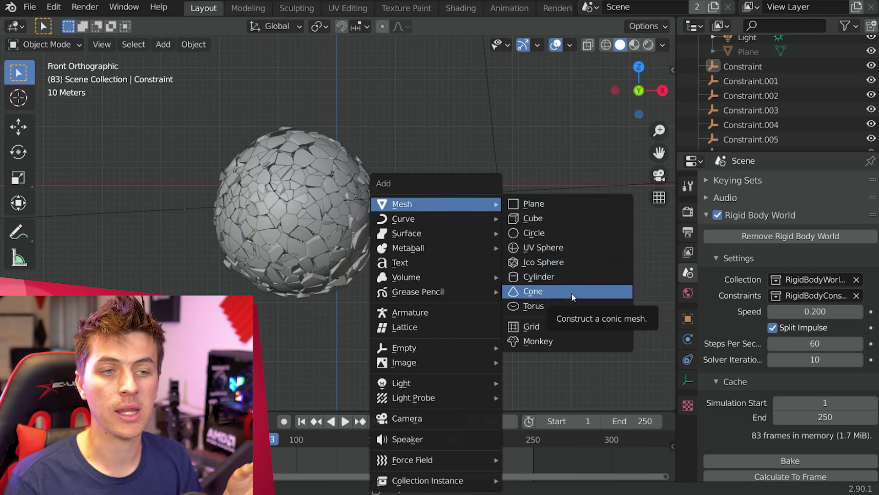
left_click(572, 292)
key("s")
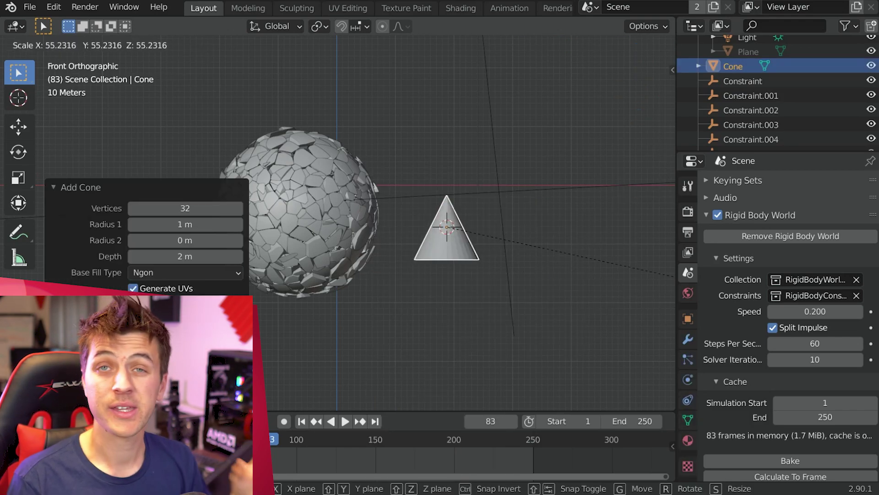
left_click(267, 243)
left_click(688, 379)
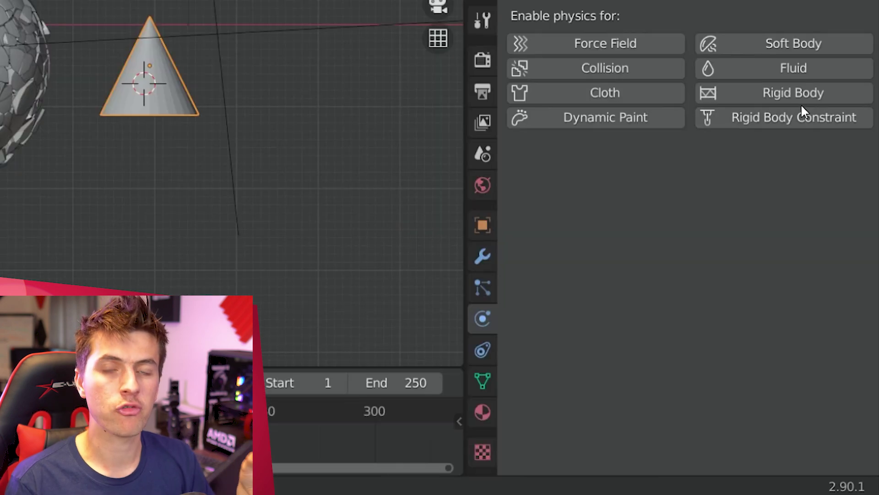
left_click(846, 236)
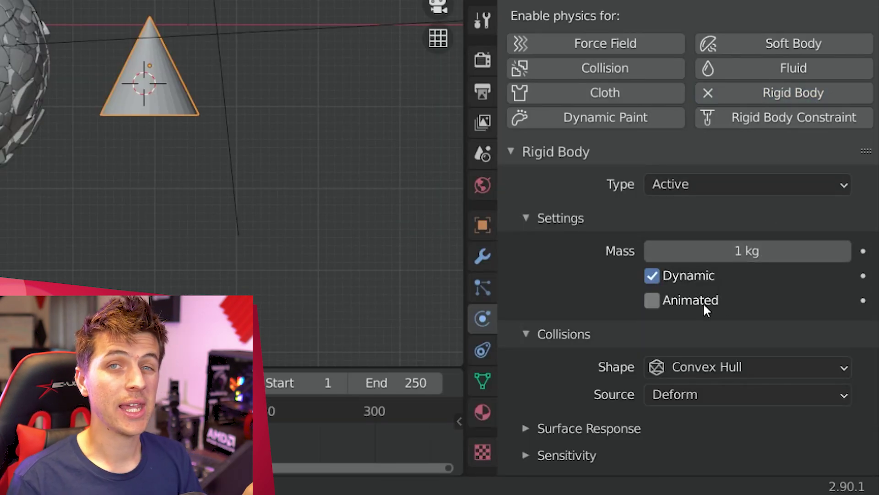
left_click(733, 364)
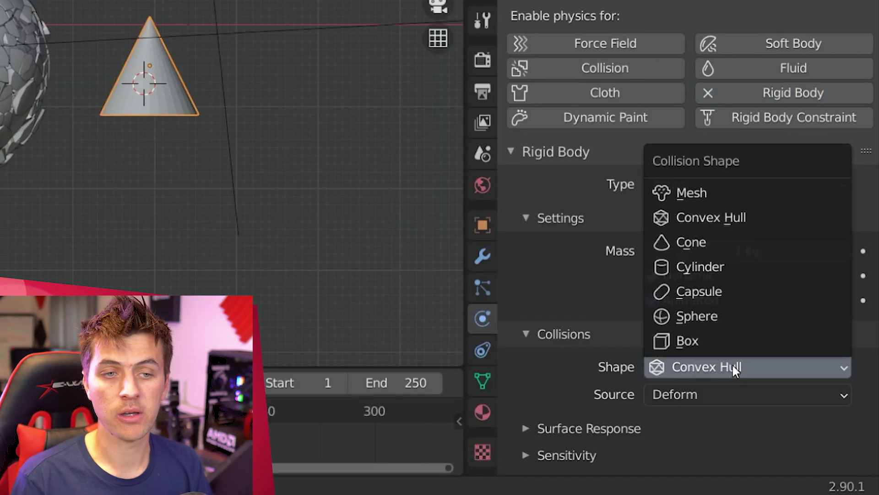
left_click(754, 240)
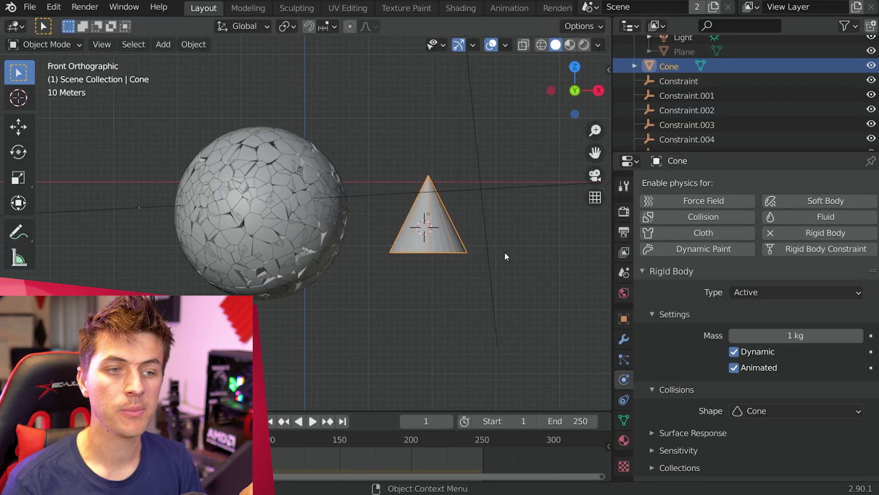
Step: Position the cone on the sphere and keyframe it around frame 53
key("g")
left_click(344, 244)
middle_click_drag(344, 246, 483, 275)
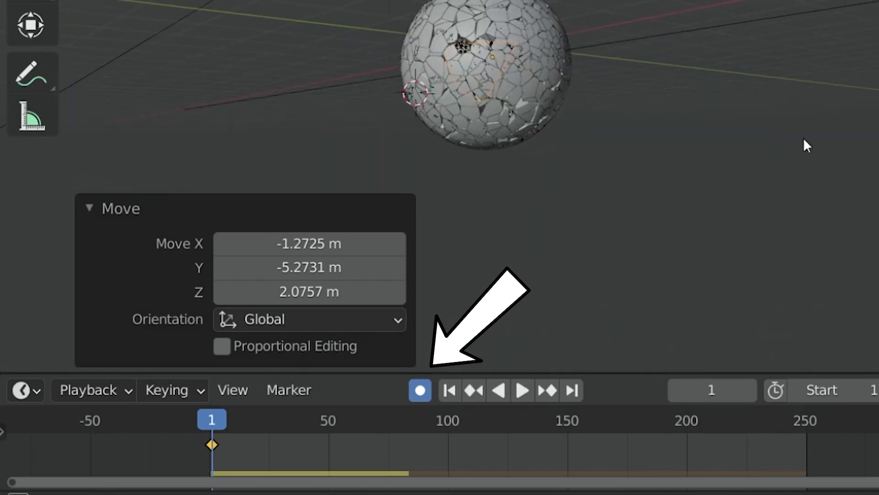
middle_click_drag(807, 146, 774, 163)
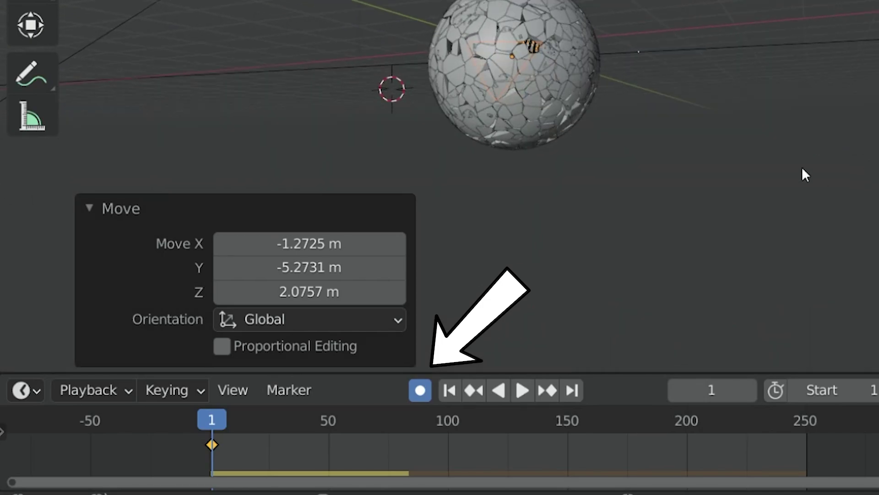
left_click_drag(329, 420, 336, 420)
key("g")
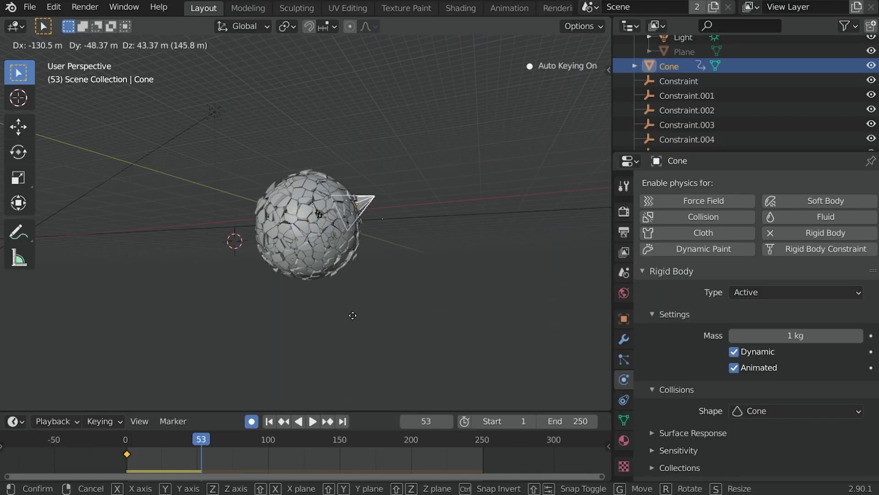
left_click(352, 315)
key("KP_7")
Step: Duplicate the cone into Cone.001, rotate and move it, and shift its keyframe later
key("shift+d")
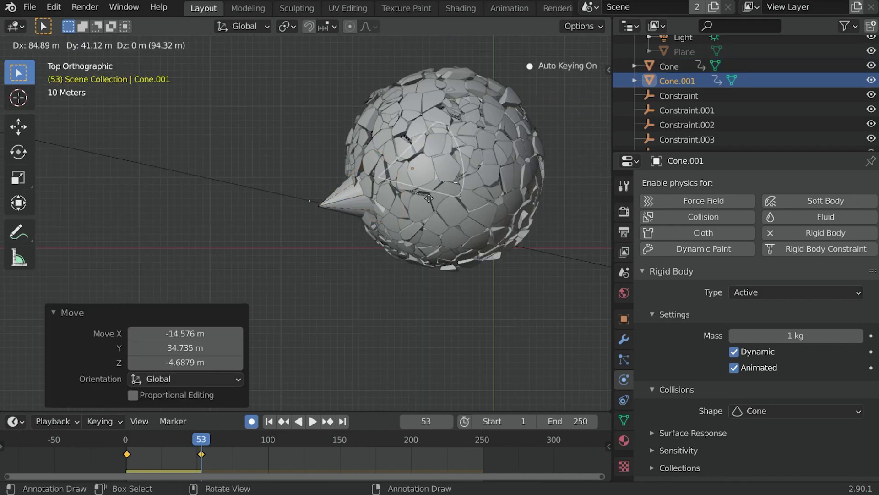
left_click(445, 193)
key("r")
left_click(504, 160)
key("g")
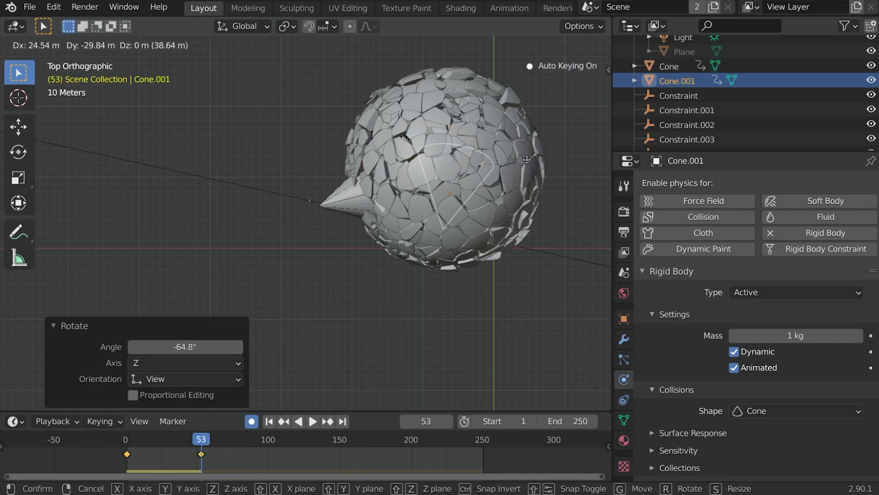
left_click(526, 205)
left_click(201, 454)
key("g")
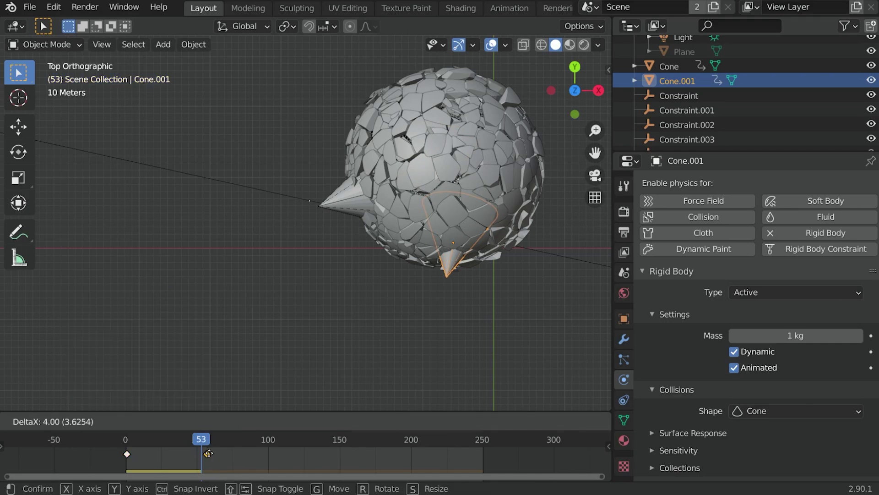
left_click(255, 452)
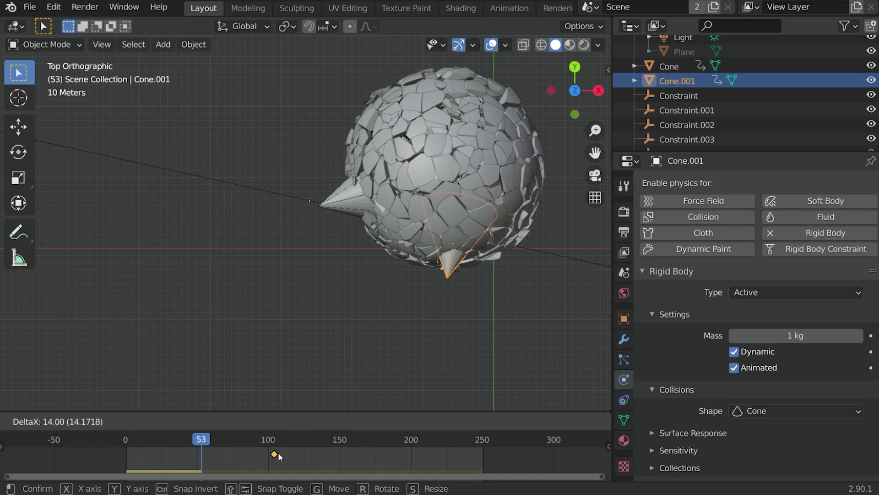
Step: Rotate and move Cone.001 into position at frame 104
key("r")
left_click(533, 271)
key("g")
left_click(381, 386)
key("Up")
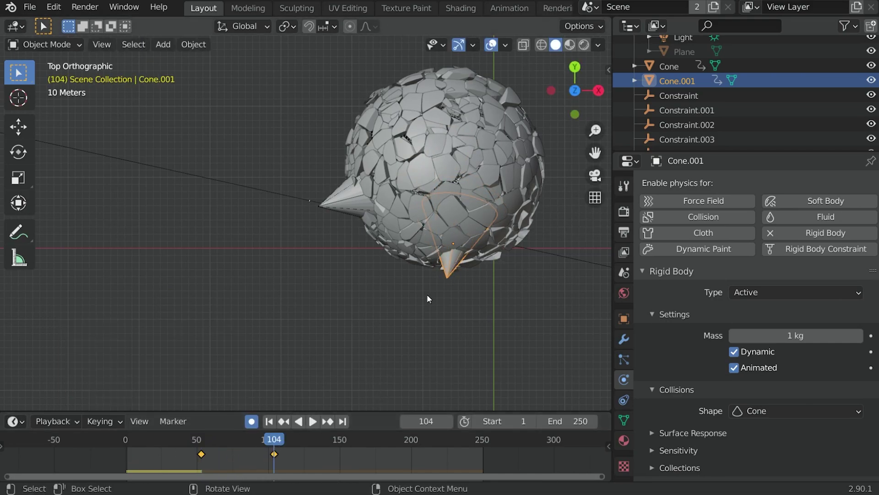
key("g")
left_click(433, 289)
Step: Refine Cone.001's rotation and position, checking it through the scene camera
key("r")
left_click(534, 246)
key("g")
left_click(503, 215)
middle_click_drag(504, 216, 525, 149)
key("KP_0")
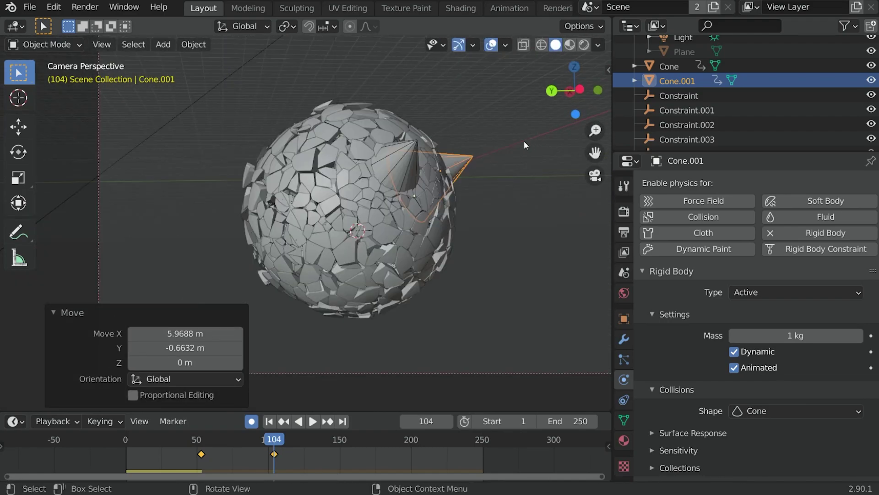
Step: Duplicate Cone.001 into Cone.002 and keyframe its position at frame 113
key("shift+d")
key("r")
key("r")
key("g")
left_click(330, 438)
left_click_drag(284, 444, 287, 444)
key("KP_7")
key("g")
left_click(454, 215)
middle_click_drag(453, 216, 471, 188)
key("KP_0")
Step: Play back from frame 1 to watch the three cones shatter the sphere
key("g")
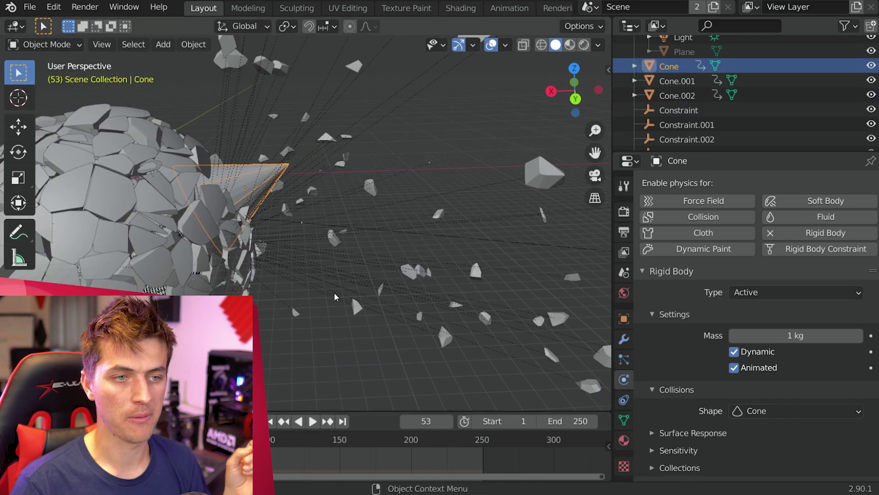
key("g")
left_click(367, 280)
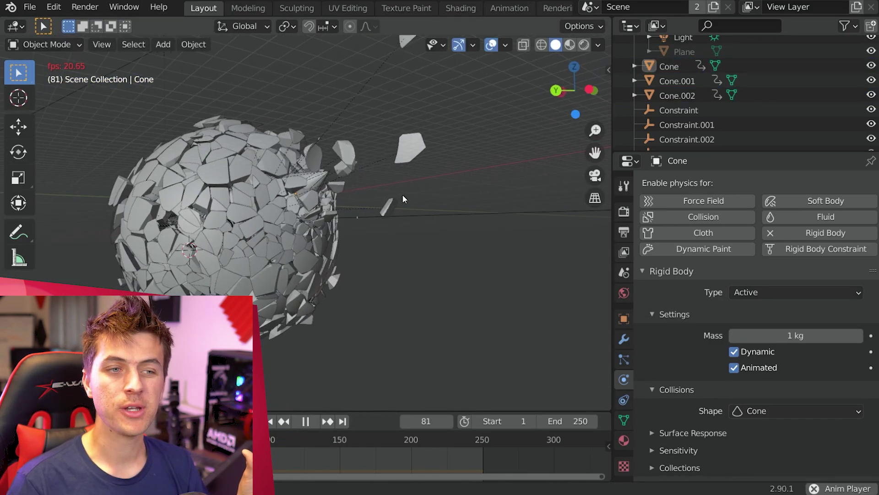
middle_click_drag(406, 193, 295, 246)
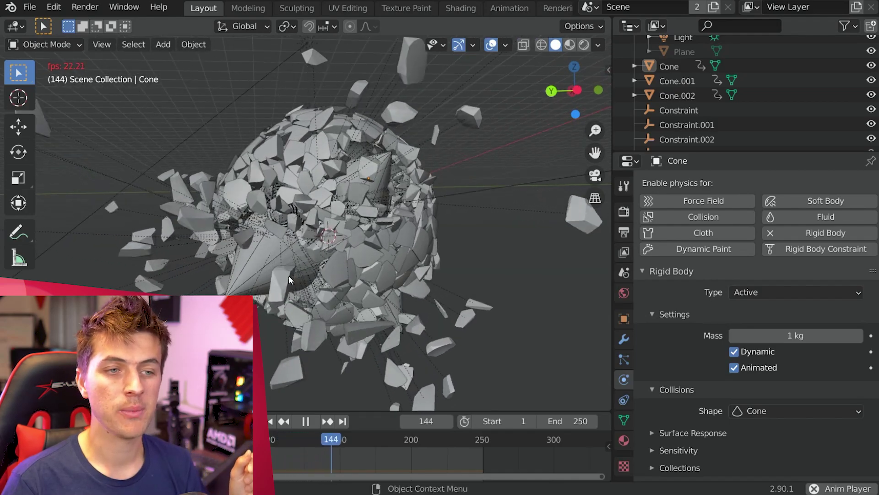
key("space")
left_click(235, 282)
left_click(287, 442)
key("shift+Left")
key("space")
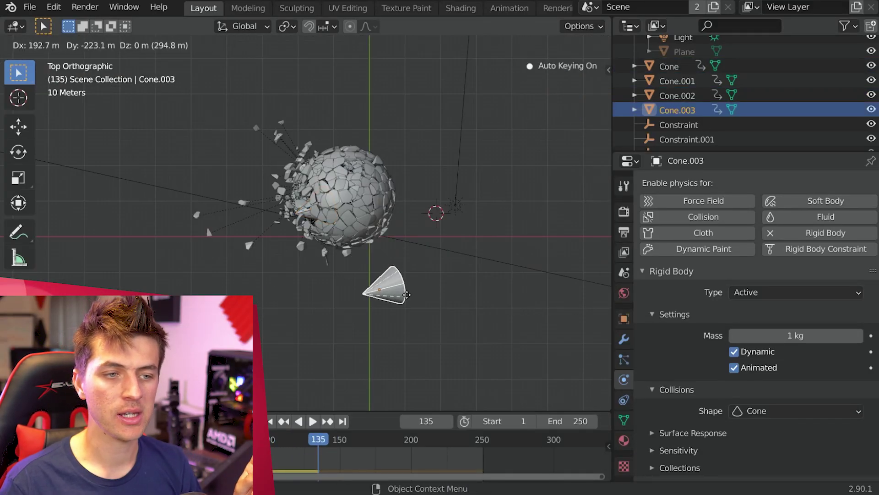
Step: Delete the keyframes at frames 0 and 50, then rotate and move Cone.003 beside the sphere
left_click(407, 294)
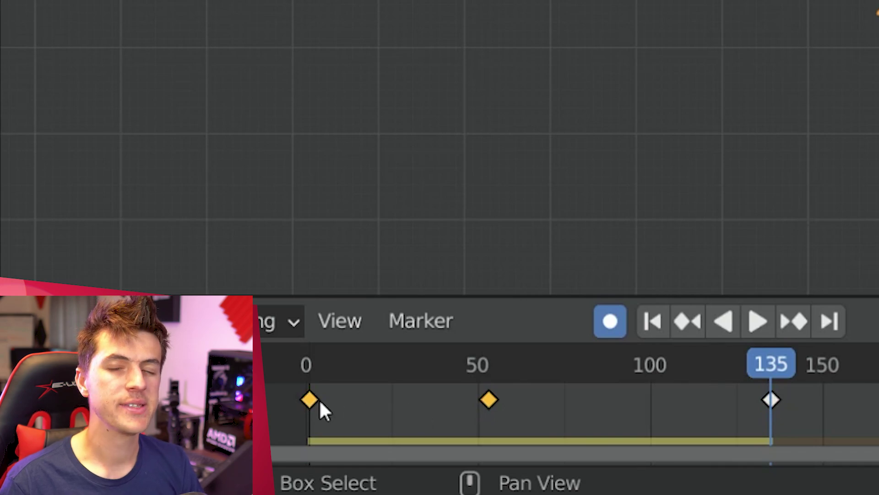
key("Delete")
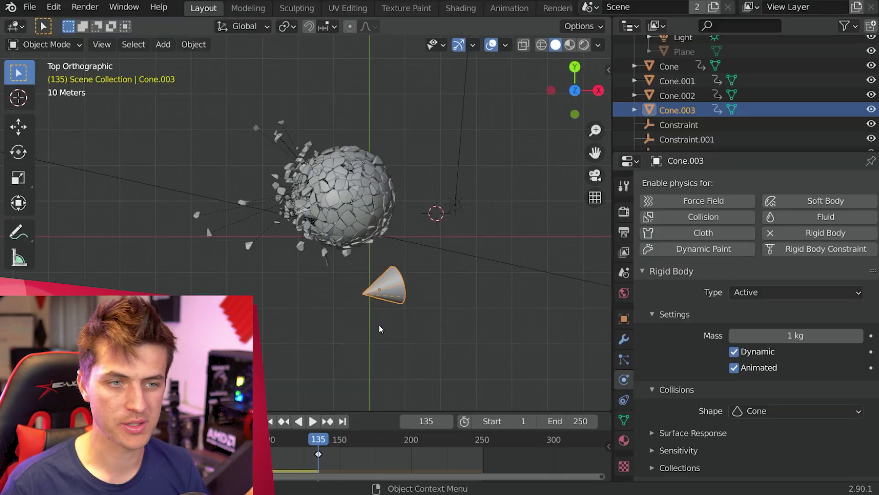
key("r")
left_click(356, 278)
key("r")
key("r")
key("g")
left_click(438, 322)
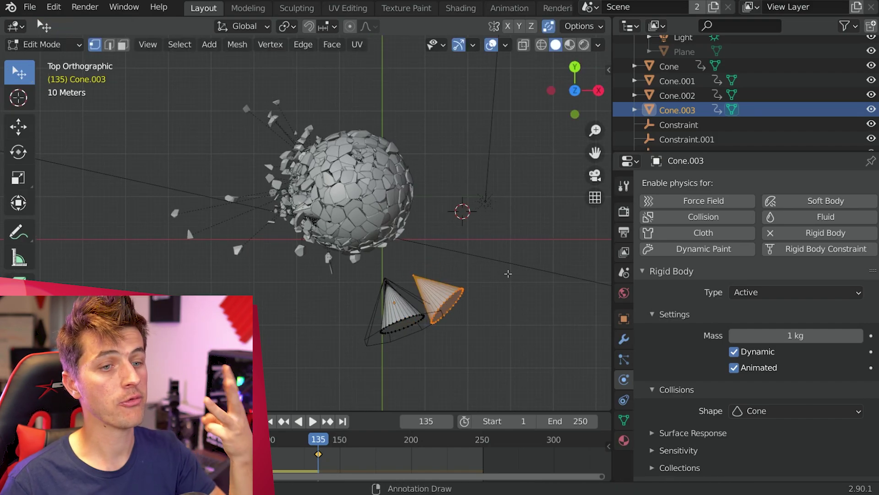
Step: Duplicate a rotated cone inside Cone.003 and set its collision shape to Convex Hull
key("shift+d")
key("r")
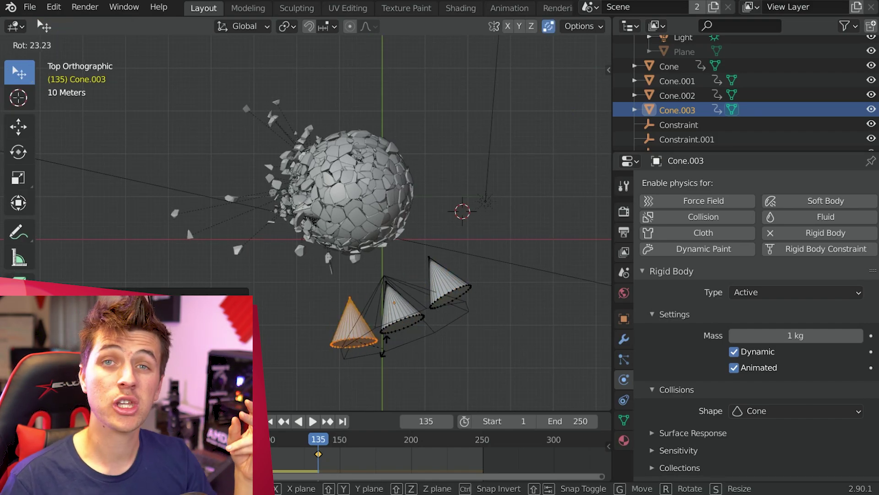
left_click(186, 227)
key("a")
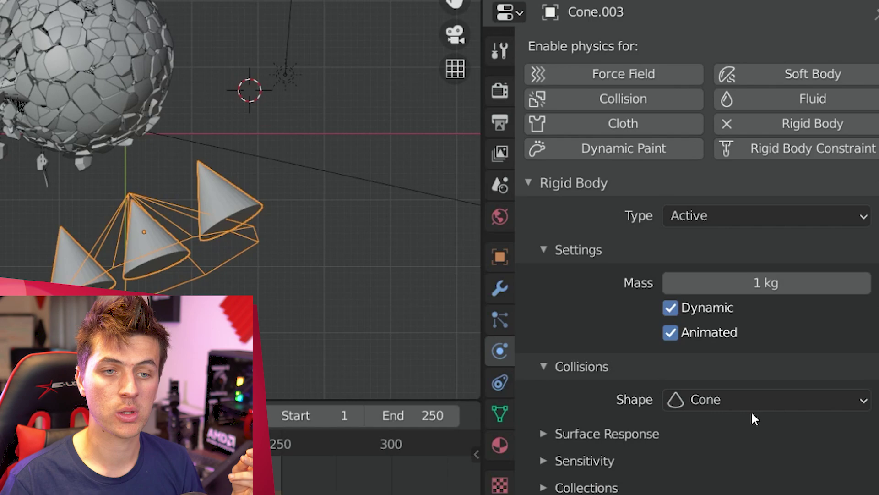
left_click(748, 399)
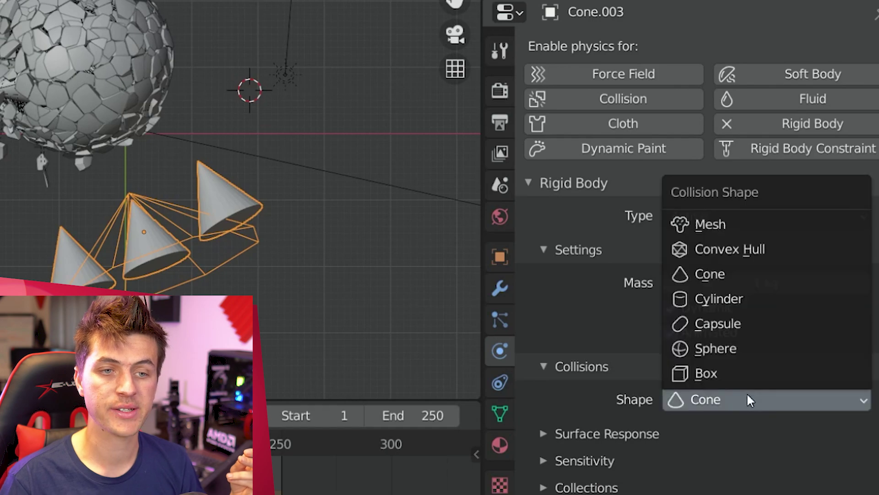
left_click(771, 249)
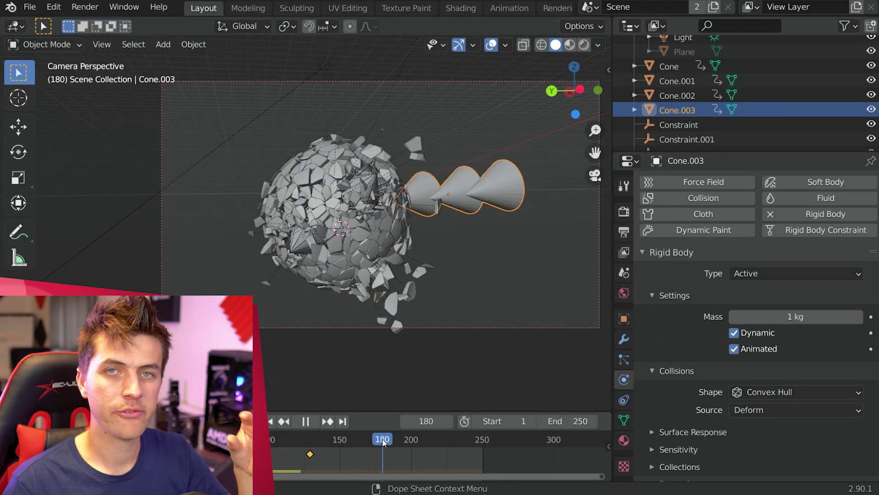
Step: Move the cones to the other side of the sphere
key("space")
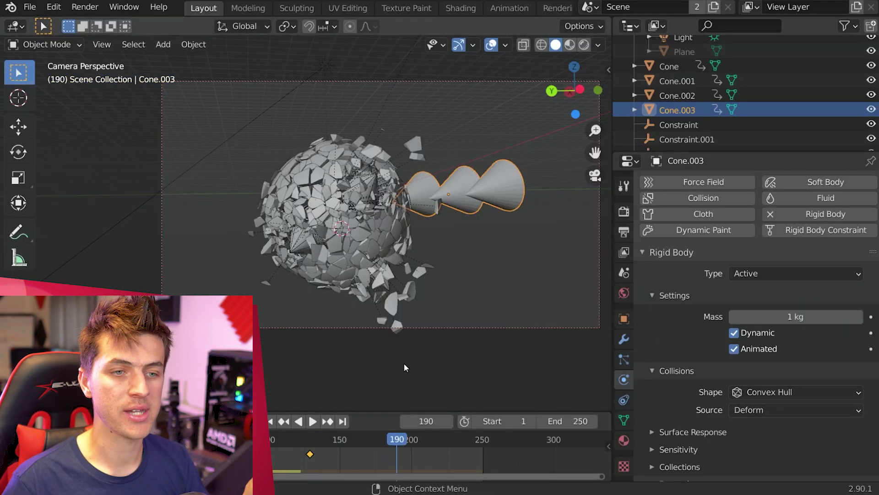
key("KP_7")
key("g")
left_click(402, 88)
key("KP_1")
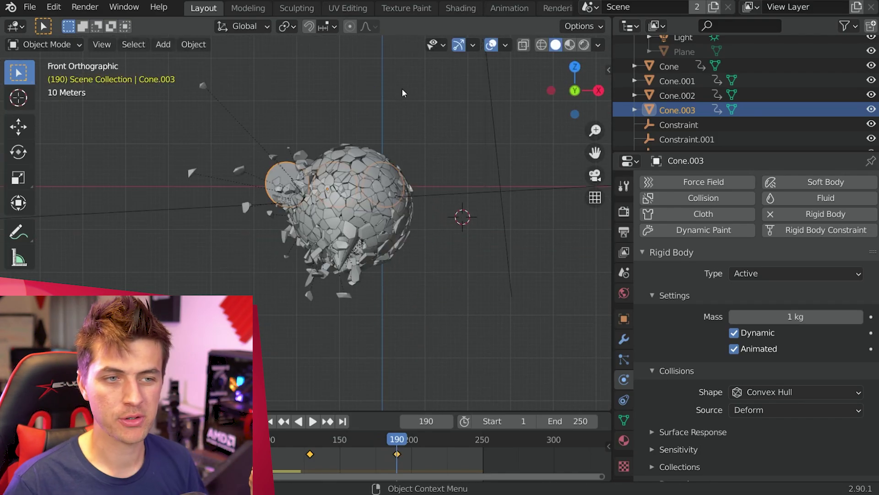
key("KP_0")
key("g")
key("Return")
Step: Flatten the cones along the Z axis at frame 135
left_click_drag(367, 442, 329, 445)
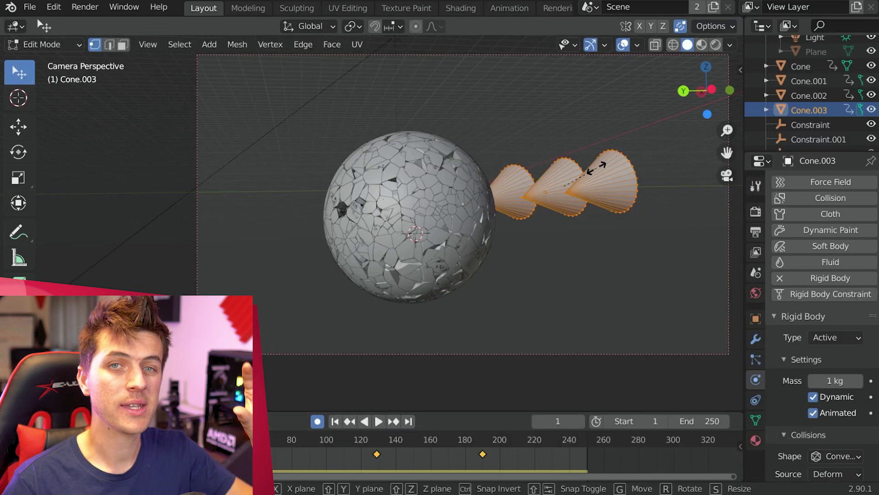
key("s")
key("z")
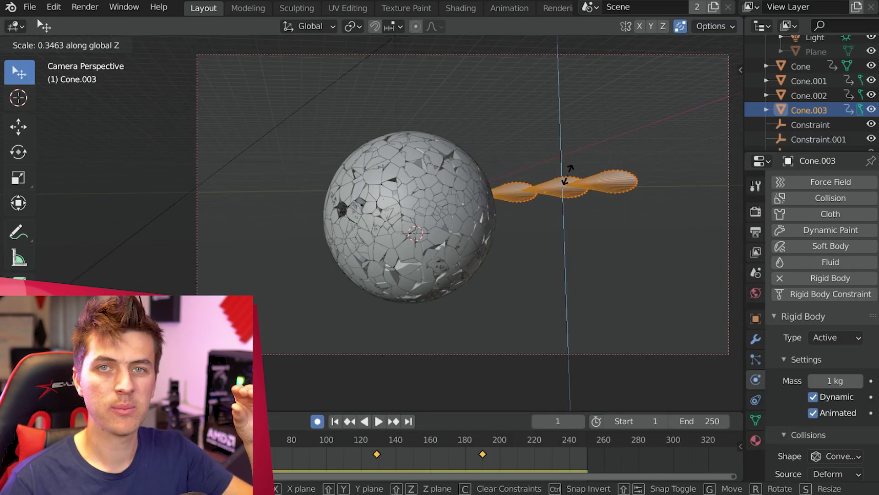
left_click(570, 171)
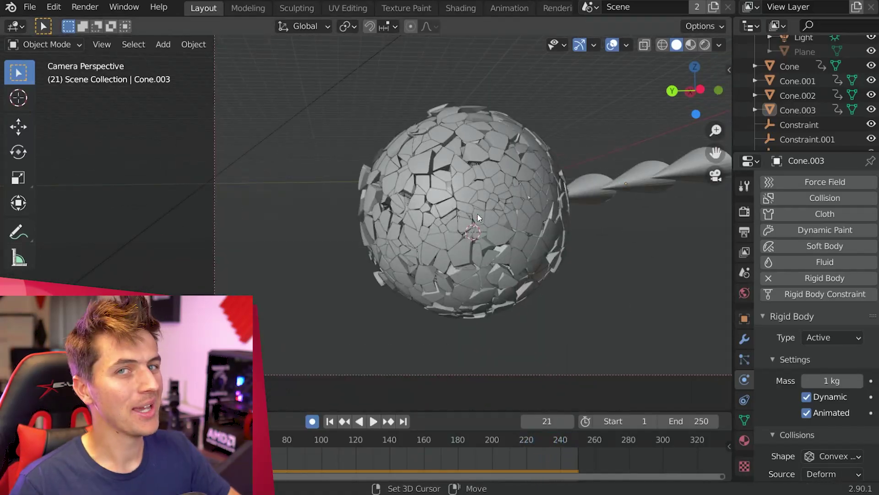
middle_click_drag(477, 213, 419, 210, "shift")
Step: Add an Ico Sphere, enlarge it, and move it over the fractured Earth
key("shift+a")
mouse_move(448, 191)
left_click(583, 253)
key("s")
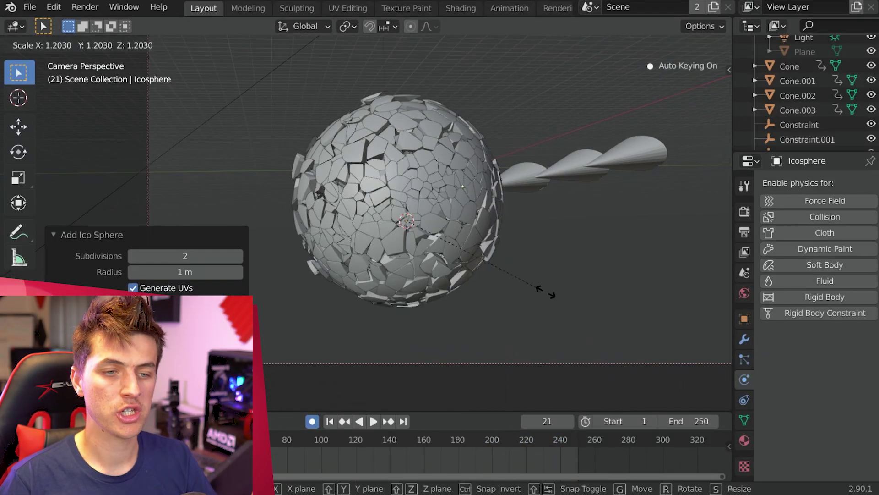
left_click(659, 150)
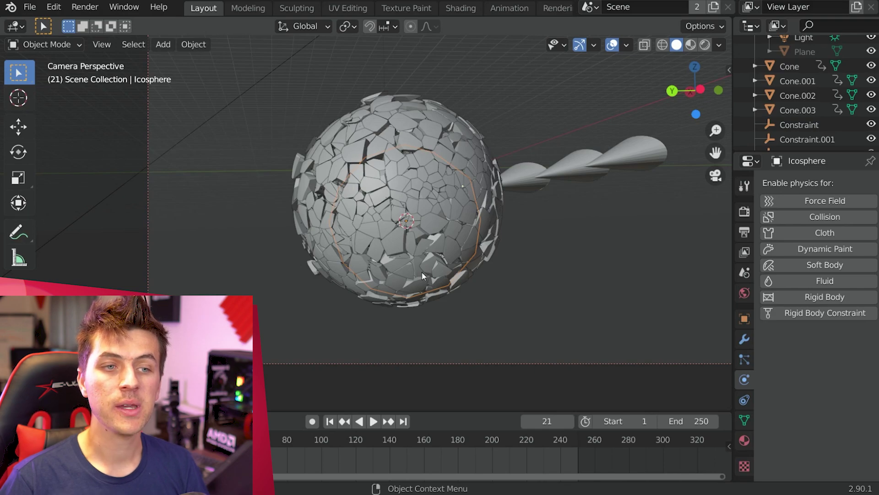
key("g")
key("s")
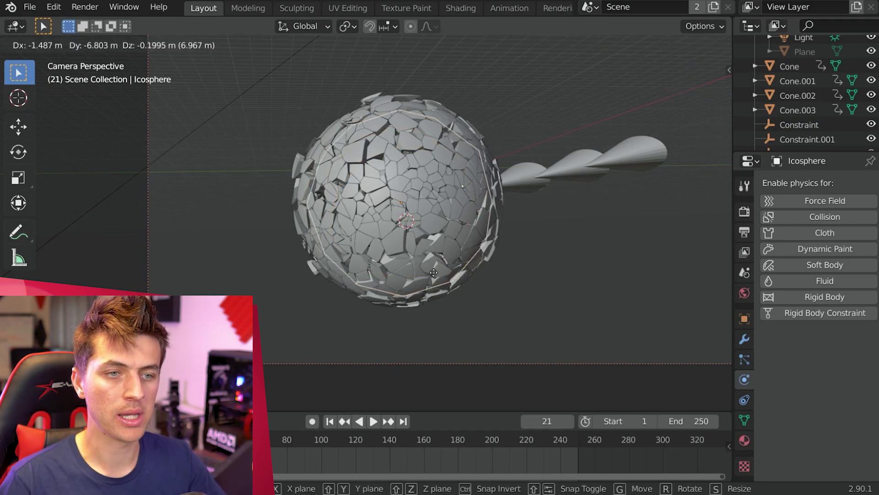
key("Escape")
key("KP_7")
key("g")
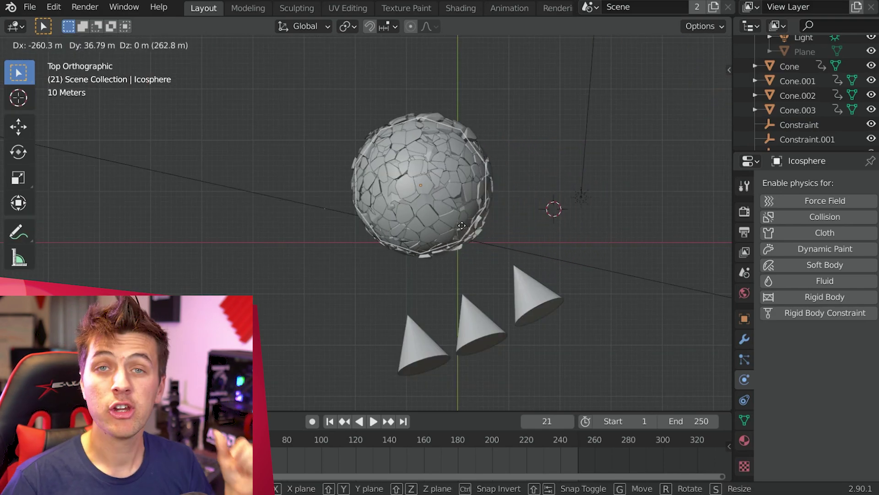
Step: Add a particle system to the Icosphere with 10000 particles and lifetime 250
left_click(745, 359)
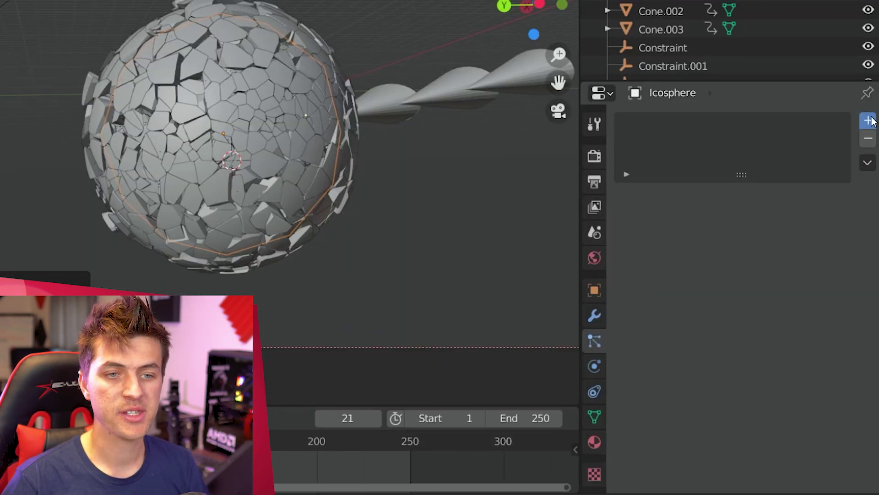
left_click(868, 121)
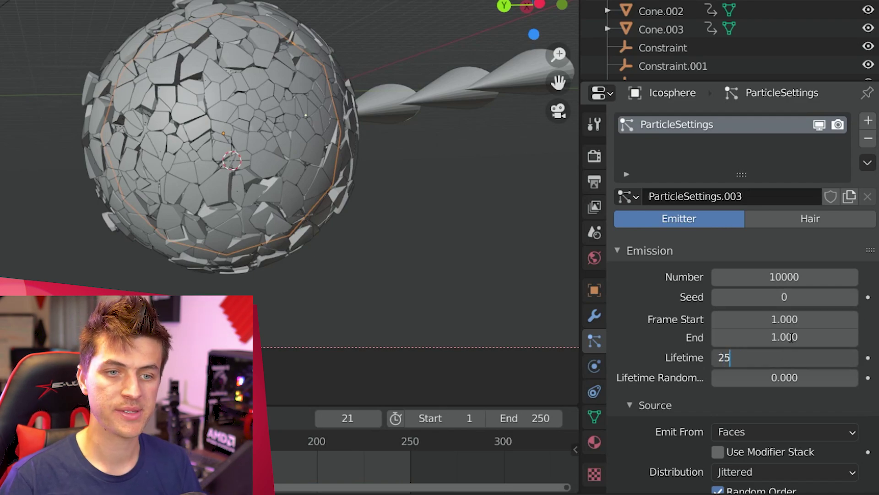
left_click(776, 376)
Step: Set Lifetime Random to 0.4, then shift three Earth cells outward off the surface
type(".4")
key("Return")
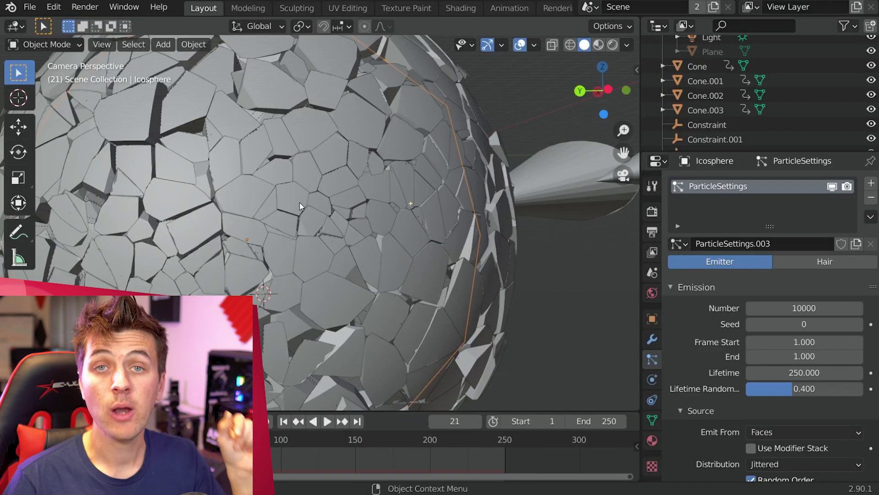
left_click(299, 202)
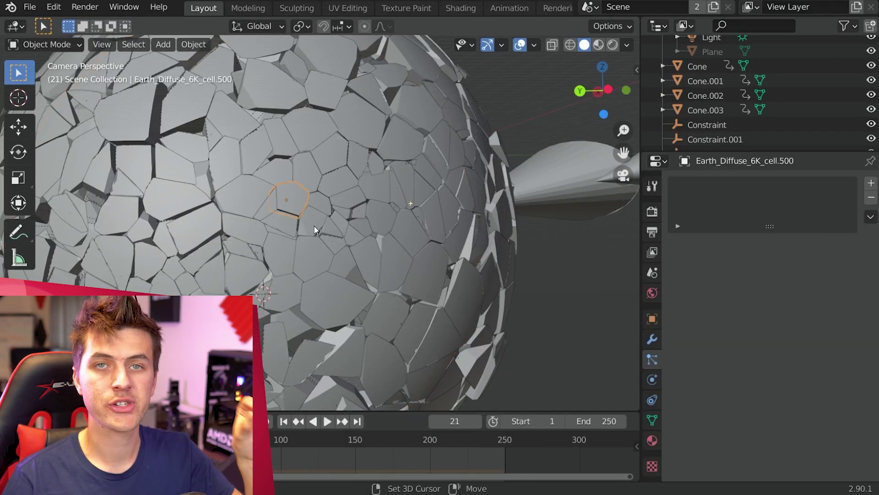
left_click(316, 226, "shift")
left_click(330, 229, "shift")
scroll(341, 215, "down", 4)
scroll(326, 218, "down", 2)
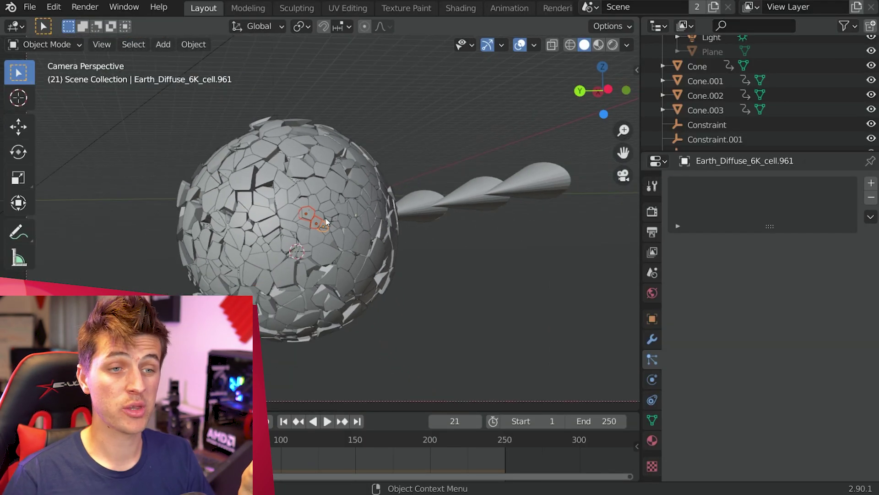
key("g")
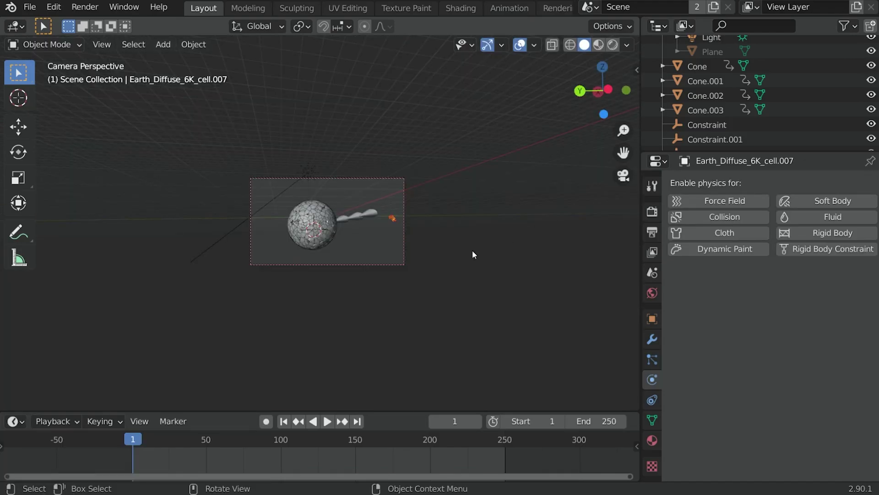
key("g")
left_click(527, 250)
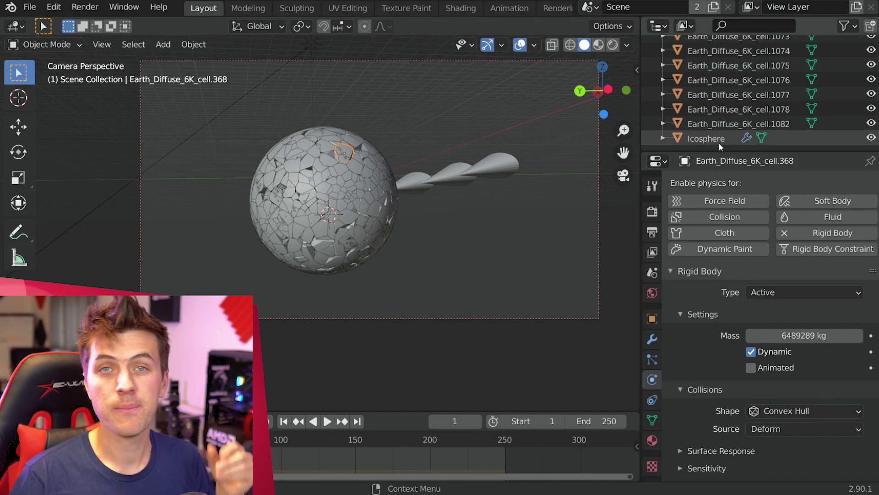
Step: Render the Icosphere's particles as the 'shards' collection
left_click(719, 141)
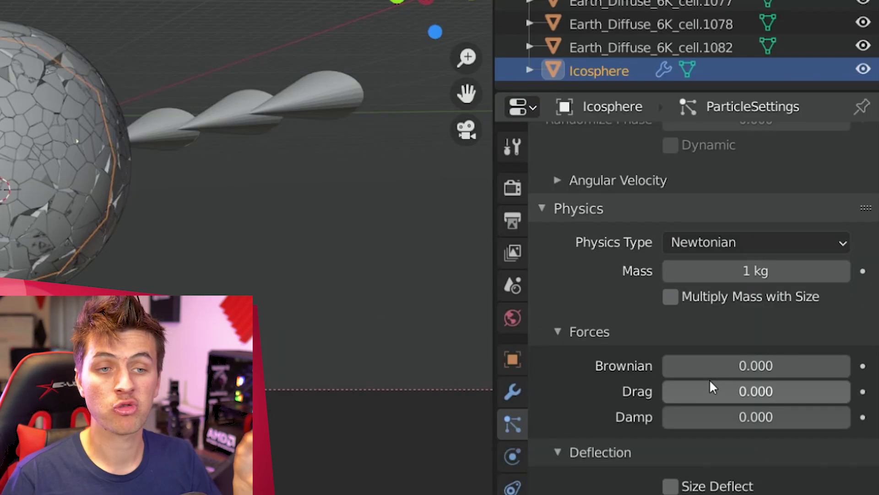
scroll(714, 389, "down", 8)
left_click(756, 216)
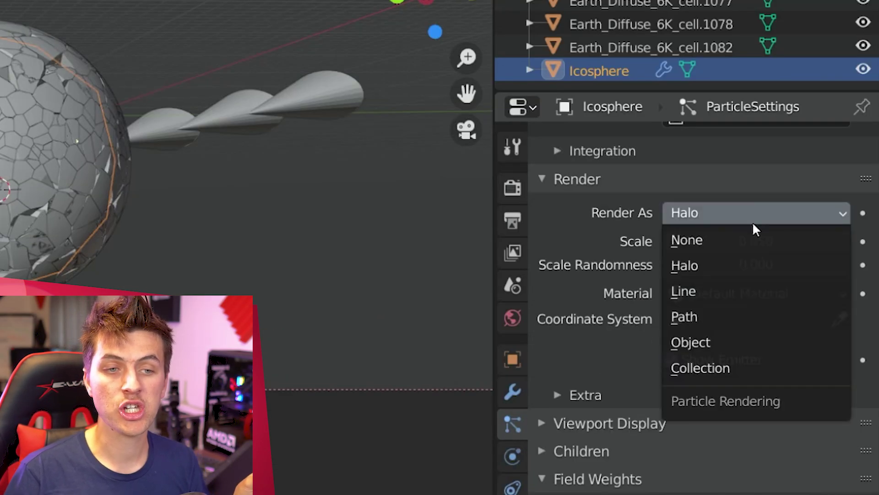
left_click(770, 366)
left_click(752, 235)
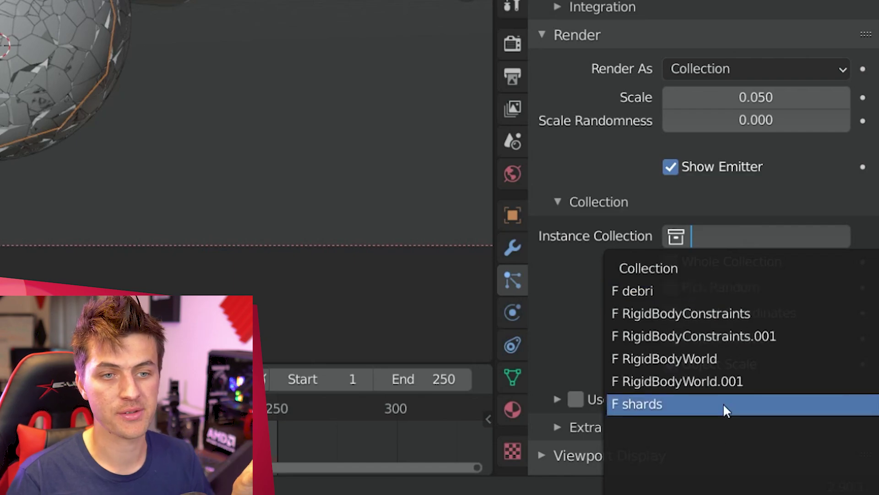
left_click(726, 404)
Step: Set particle Scale 0.1, Scale Randomness 0.9, and gravity field weight 0
double_click(774, 98)
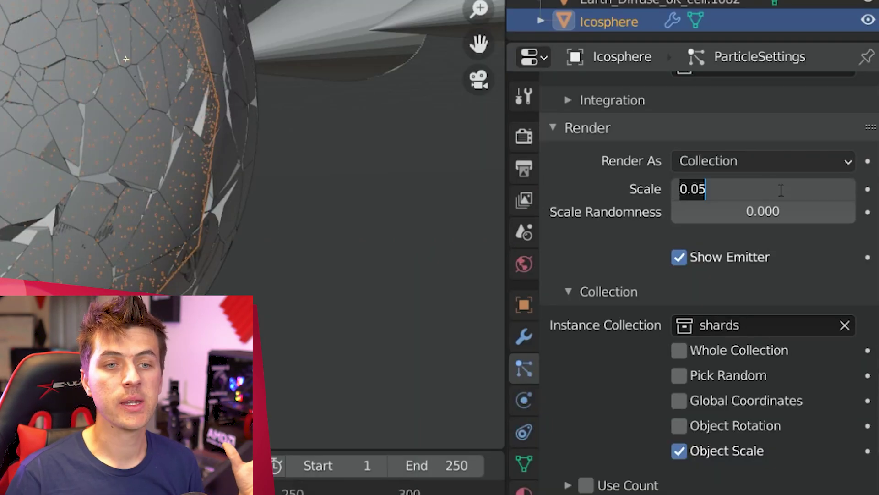
type("0.1")
key("Return")
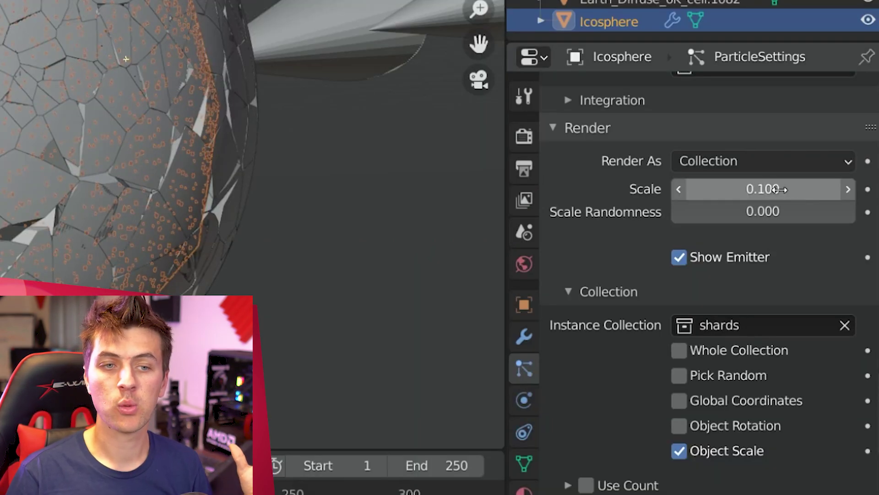
left_click(797, 202)
type(".9")
key("Return")
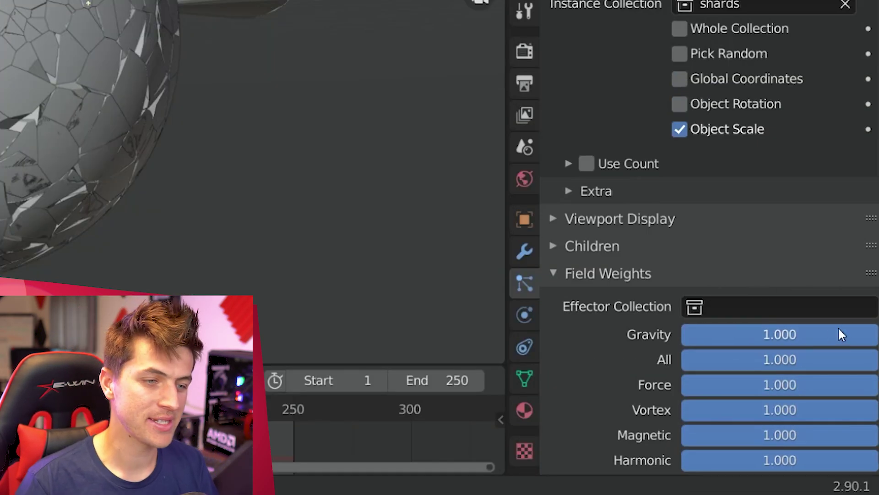
left_click_drag(831, 329, 687, 330)
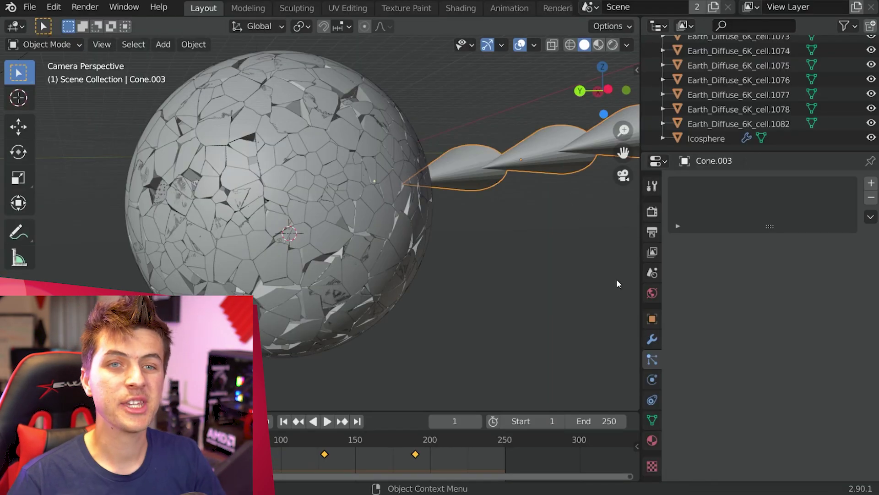
Step: Enable Collision on the Cone and set the particle Number to 50000
left_click(652, 379)
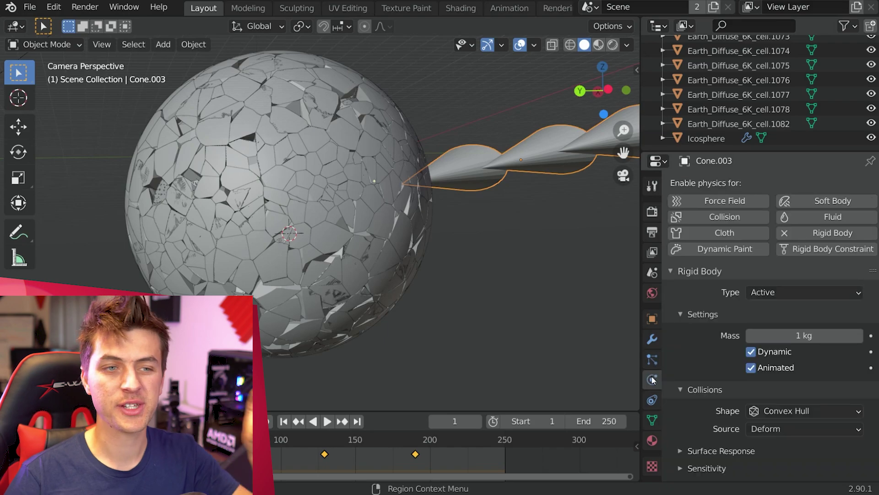
left_click(714, 273)
left_click(751, 220)
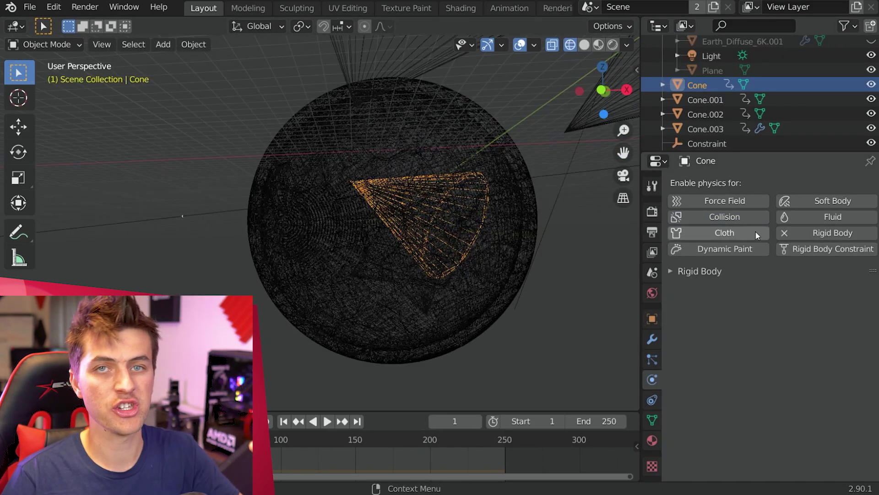
left_click(741, 213)
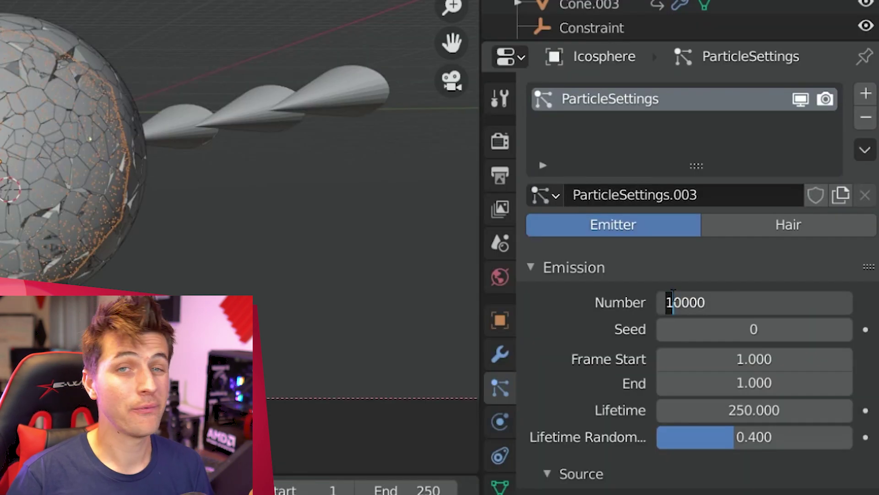
type("5")
key("Return")
Step: Save the file, bake the Rigid Body World cache, and play it back through the camera
left_click(500, 243)
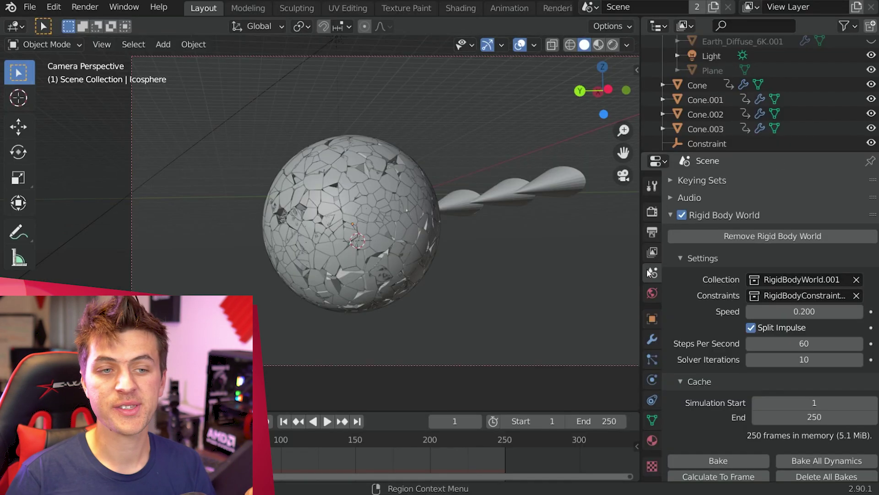
scroll(785, 370, "down", 4)
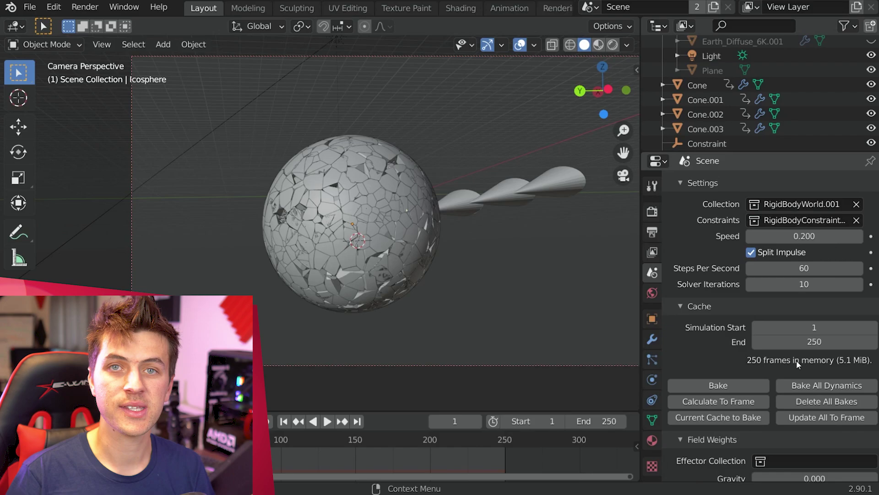
key("ctrl+s")
left_click(733, 382)
key("space")
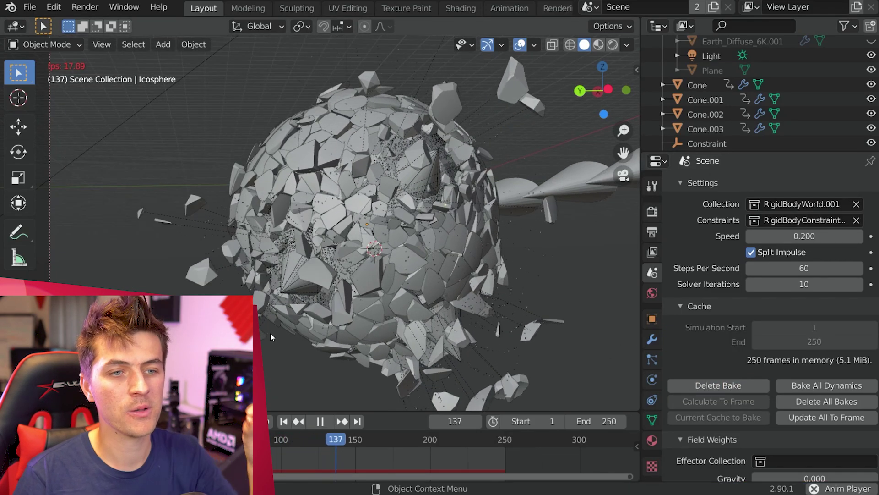
key("KP_0")
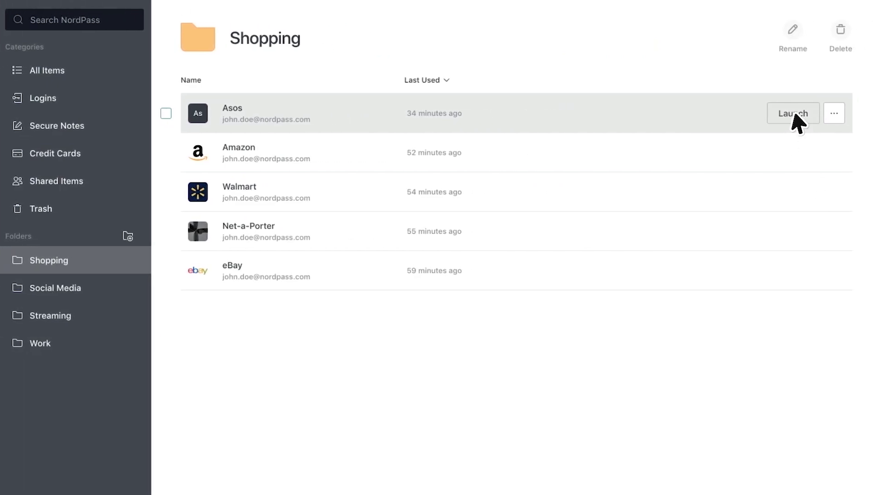
Step: Open Amazon's create-account form and enter the account holder's name
left_click(793, 113)
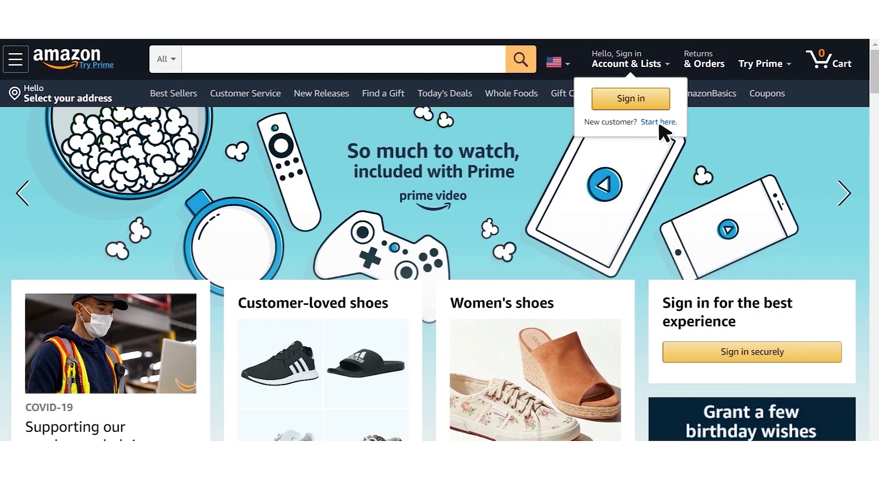
left_click(660, 123)
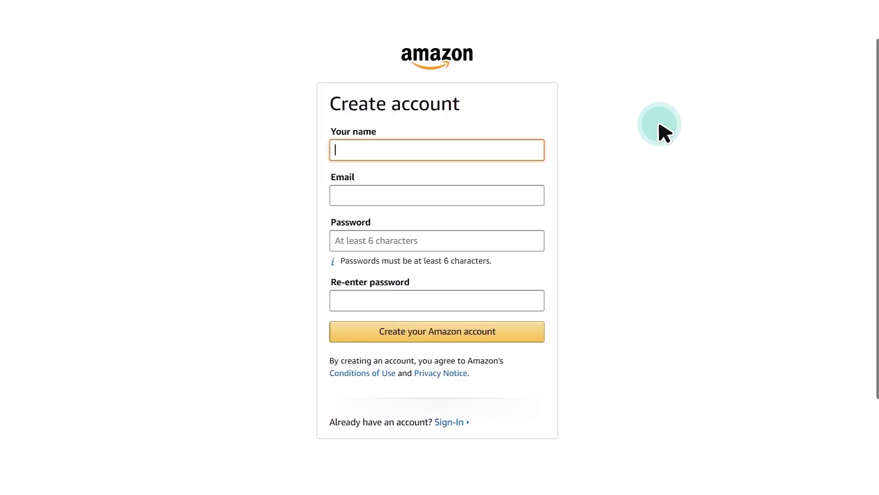
type("Jane")
key("Tab")
Step: Fill both password fields with a regenerated NordPass password and save the login to Shopping
left_click(535, 238)
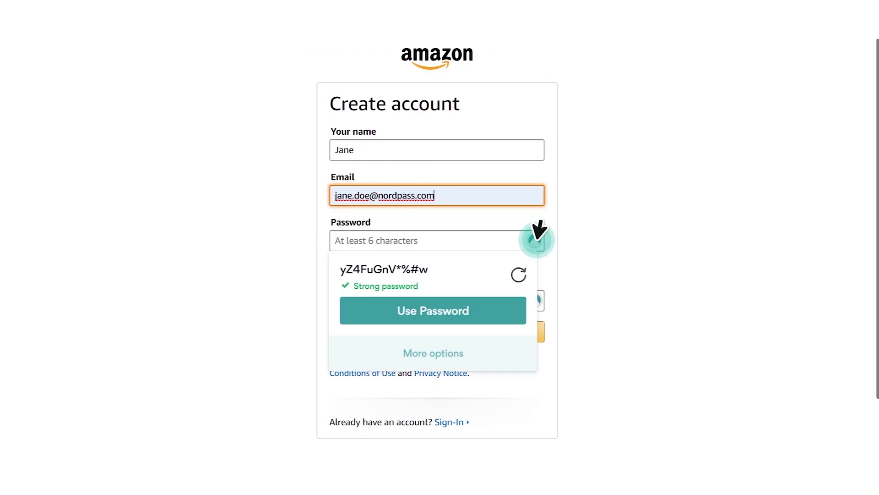
left_click(520, 272)
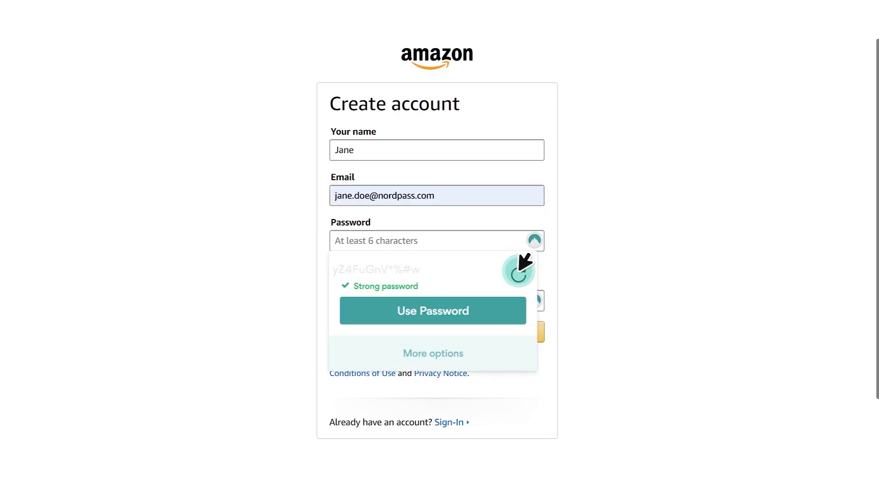
left_click(513, 303)
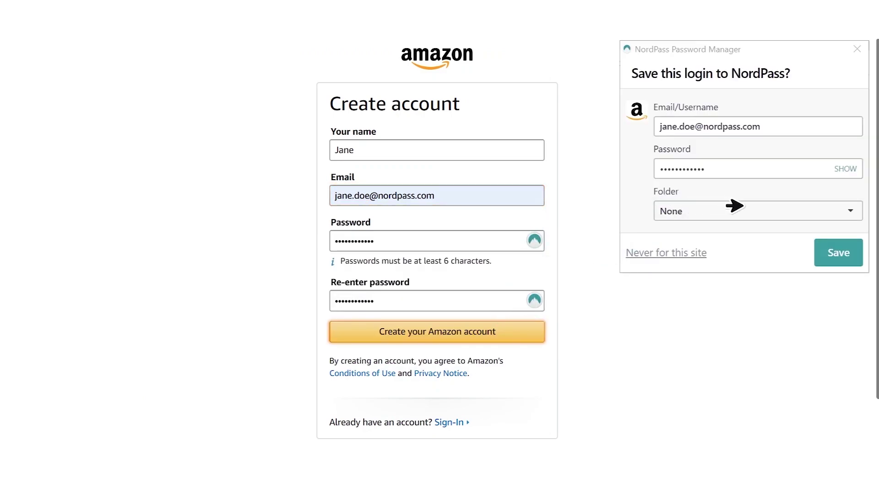
left_click(735, 206)
left_click(747, 239)
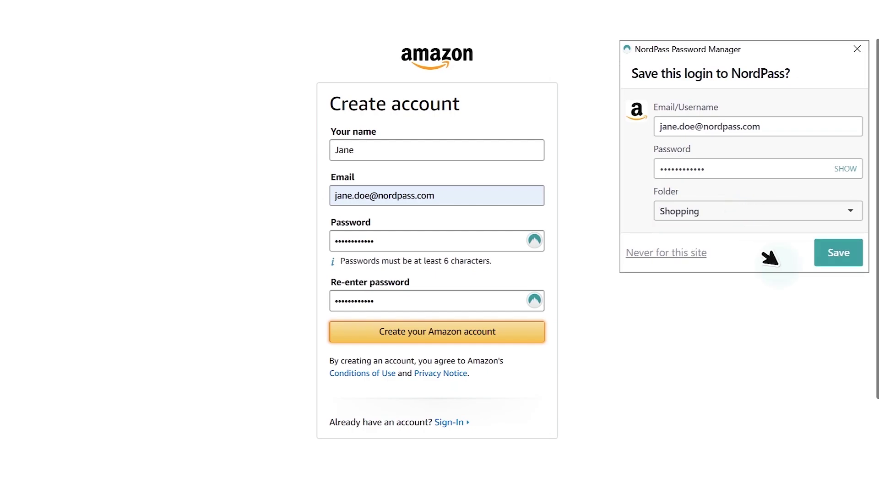
left_click(819, 259)
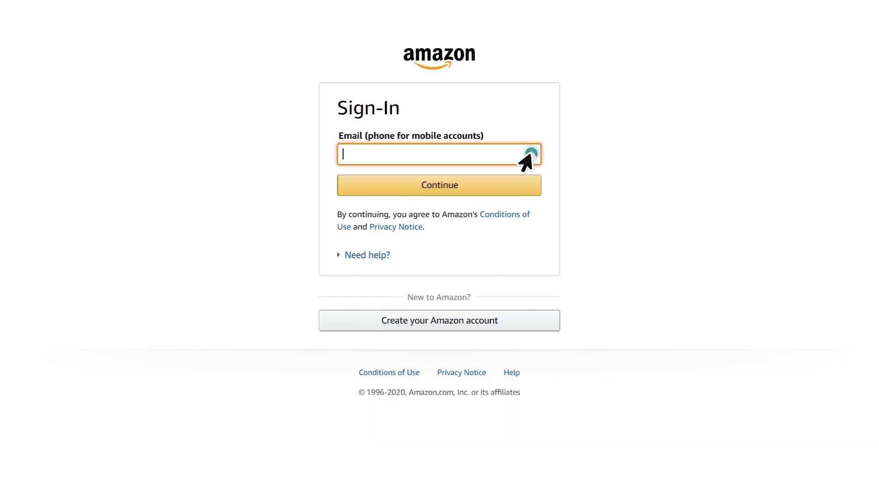
Step: Sign in to Amazon by autofilling the saved amazon.com email and password, entering the security check
left_click(530, 154)
left_click(520, 195)
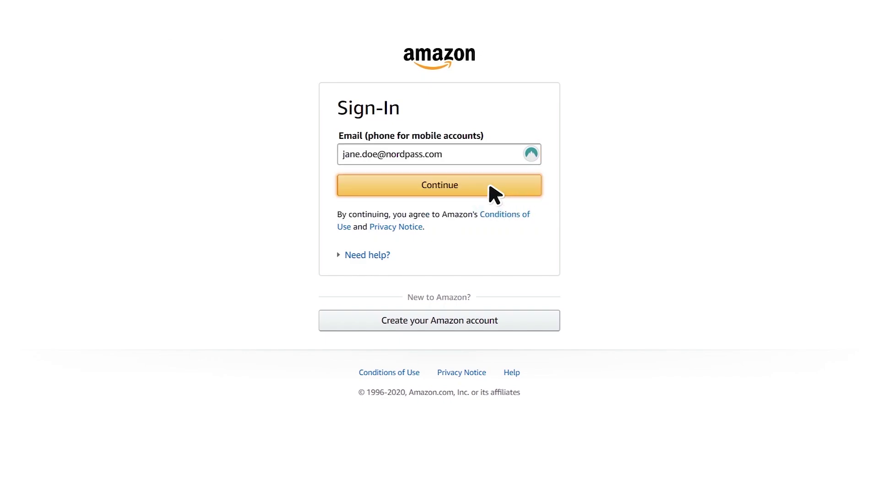
left_click(489, 186)
left_click(526, 148)
left_click(504, 193)
left_click(477, 323)
type("WGD7HG")
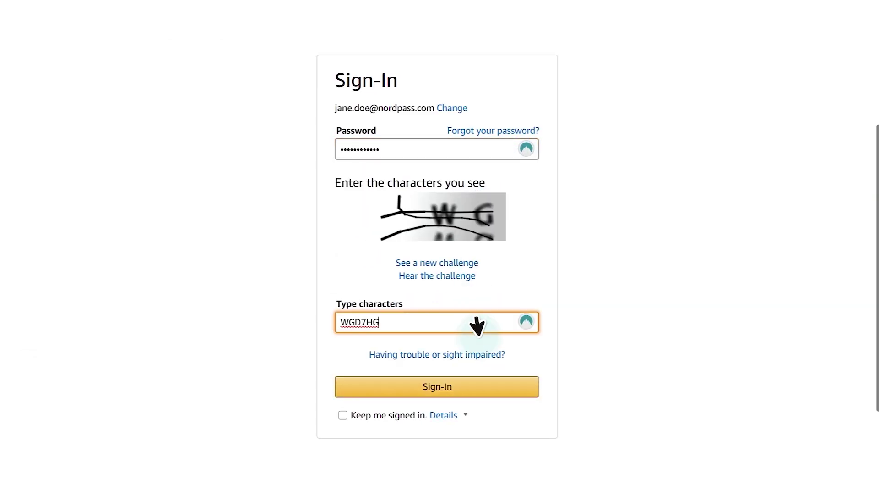
left_click(481, 385)
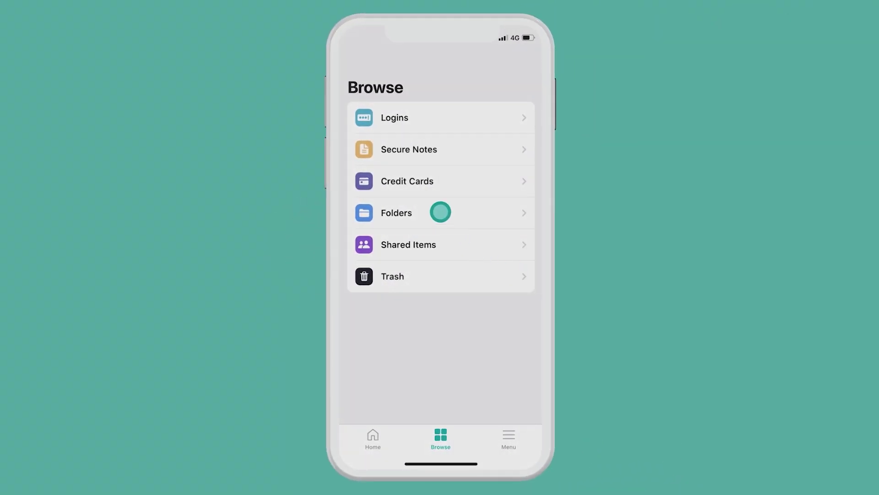
Step: Open the netflix.com entry in the Streaming folder to view its username, password and URL
left_click(441, 211)
left_click(415, 225)
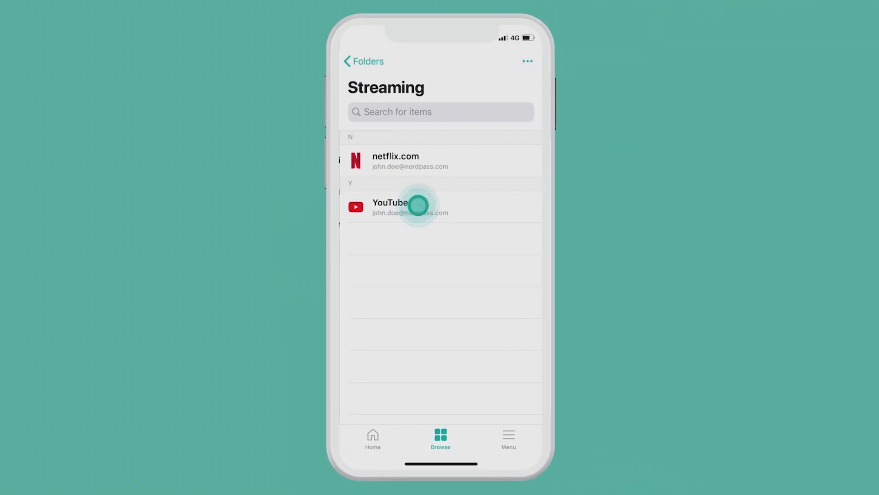
left_click(431, 164)
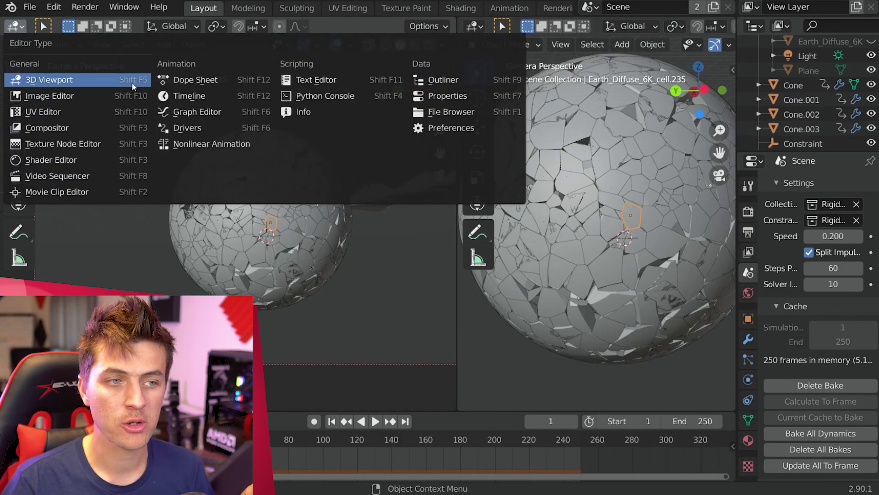
Step: Show the Shader Editor, make the 757-user Earth material single-user, and hide Earth_Diffuse_6K
left_click(90, 159)
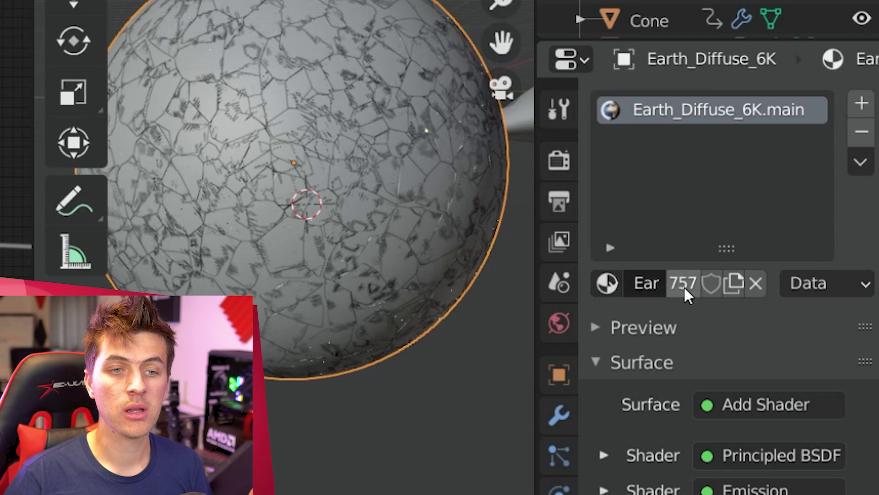
left_click(683, 283)
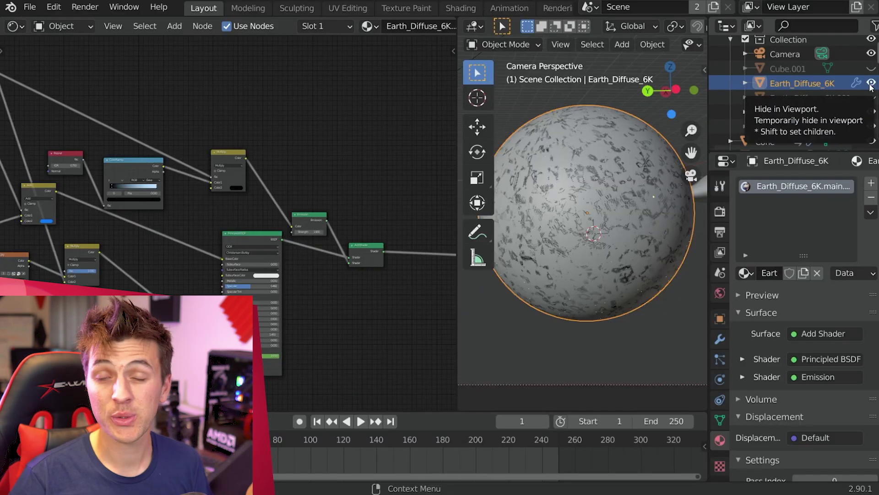
left_click(872, 83)
left_click(871, 83)
left_click(871, 82)
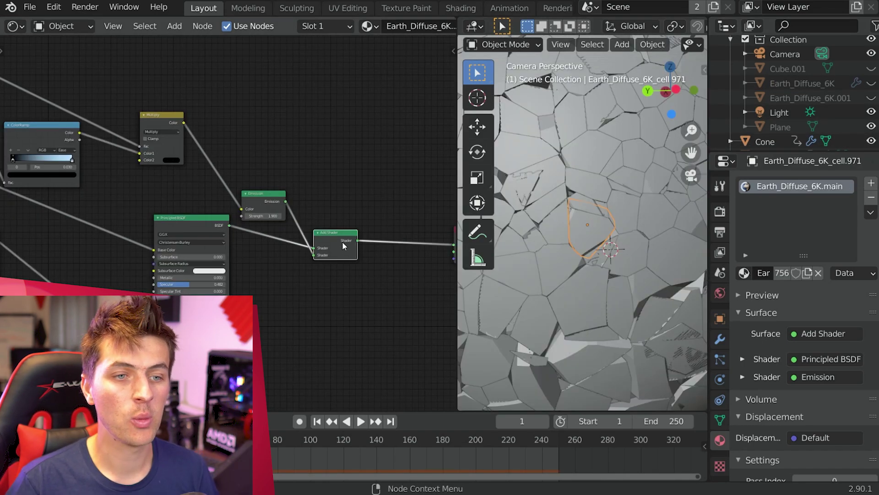
Step: Delete the old Emission, Add Shader and Multiply nodes from the shard material
left_click(340, 235, "shift")
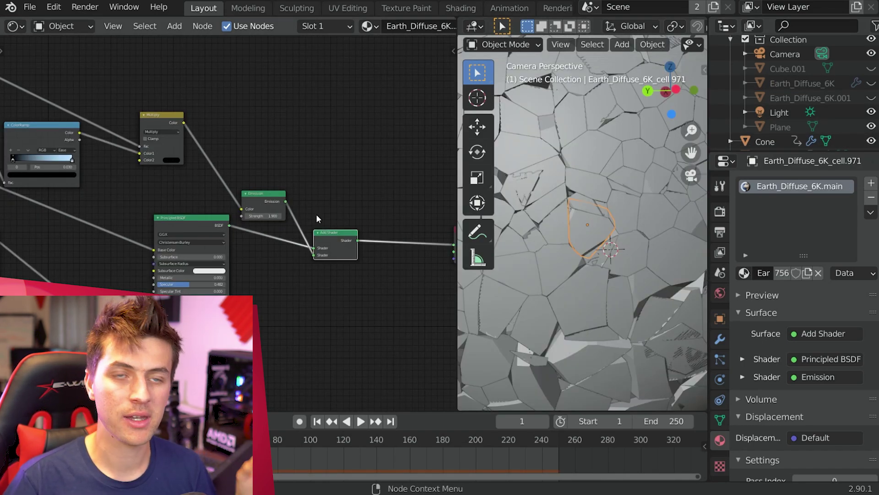
key("x")
left_click(166, 117)
key("x")
middle_click_drag(160, 116, 165, 159)
Step: Add a Mix Shader node and an Emission node to its left
key("shift+a")
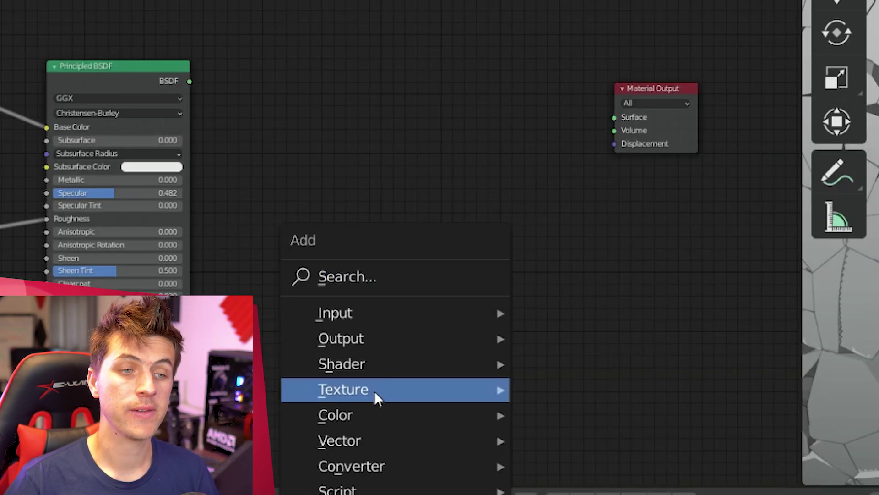
mouse_move(458, 364)
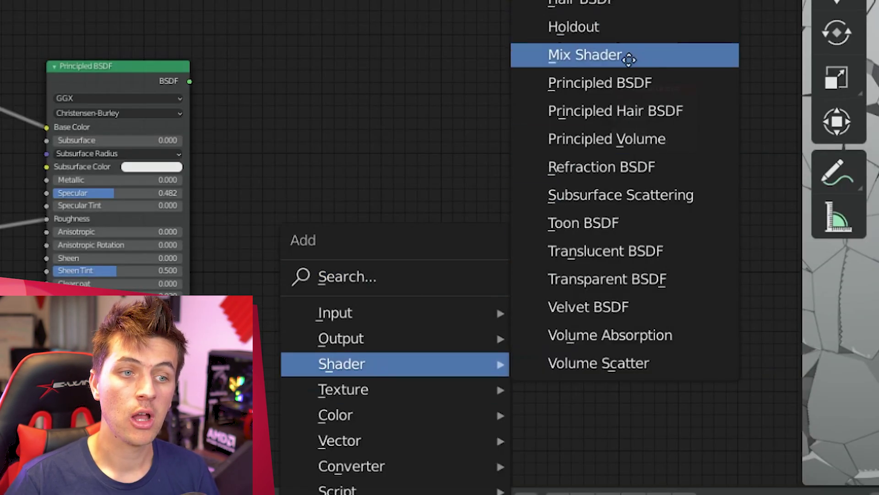
left_click(610, 58)
left_click(389, 90)
key("shift+a")
mouse_move(396, 88)
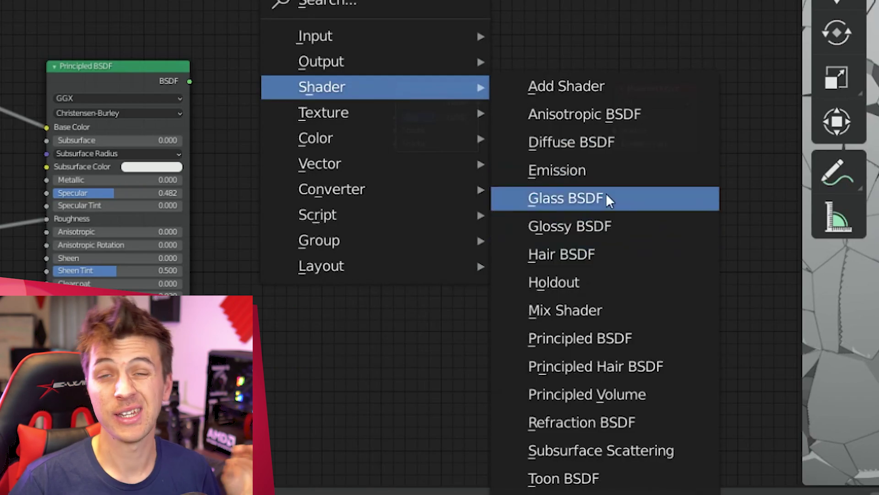
left_click(595, 170)
left_click(248, 162)
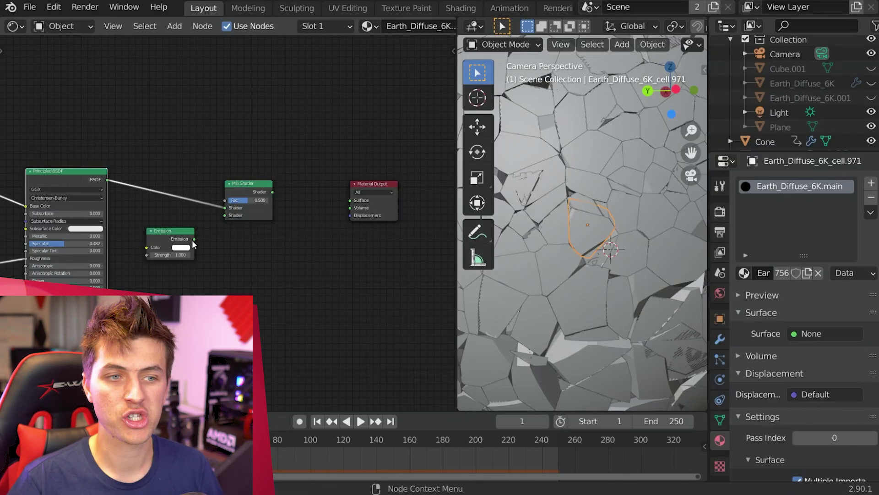
Step: Connect the Mix Shader to Material Output Surface and give the Emission strength 55 and orange colour
left_click_drag(351, 202, 351, 201)
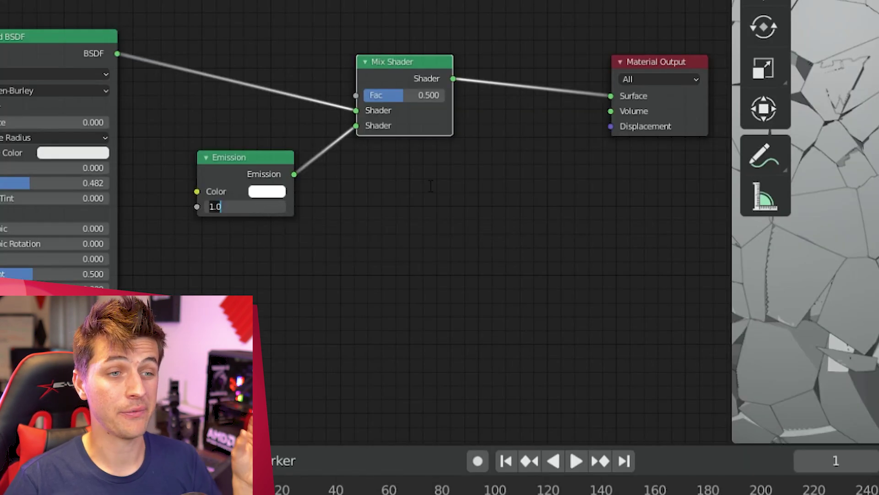
type("55")
key("Return")
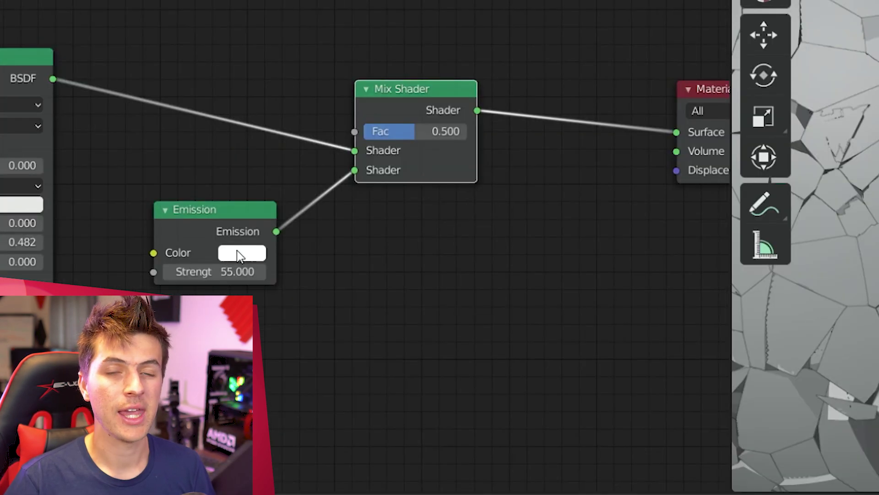
left_click(263, 191)
left_click(294, 87)
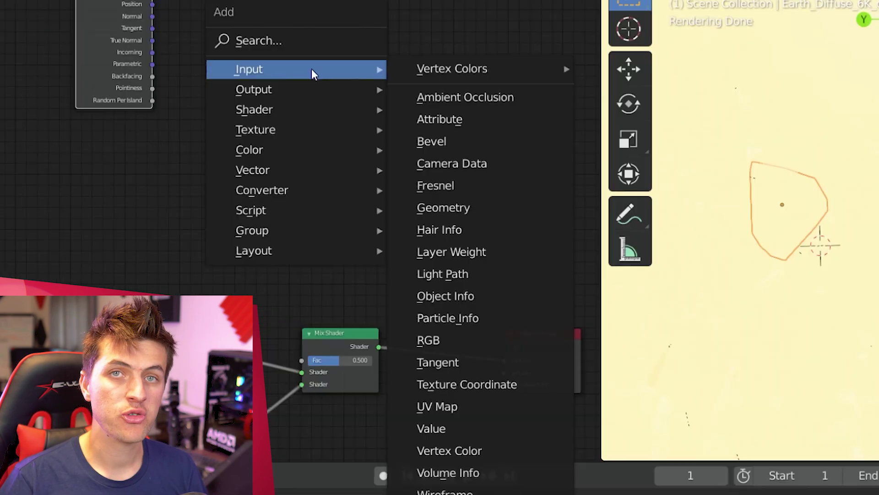
Step: Add a Map Range node linking Geometry Pointiness to Value and Result to the Mix Shader Fac
mouse_move(278, 195)
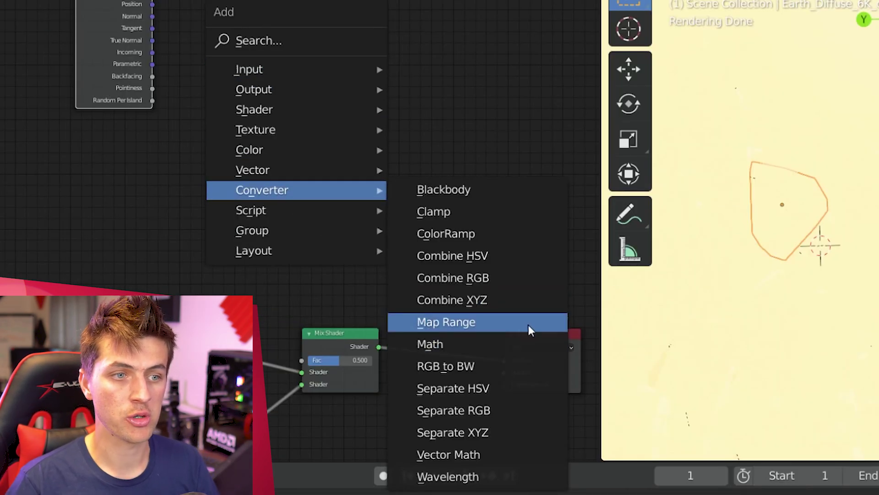
left_click(446, 322)
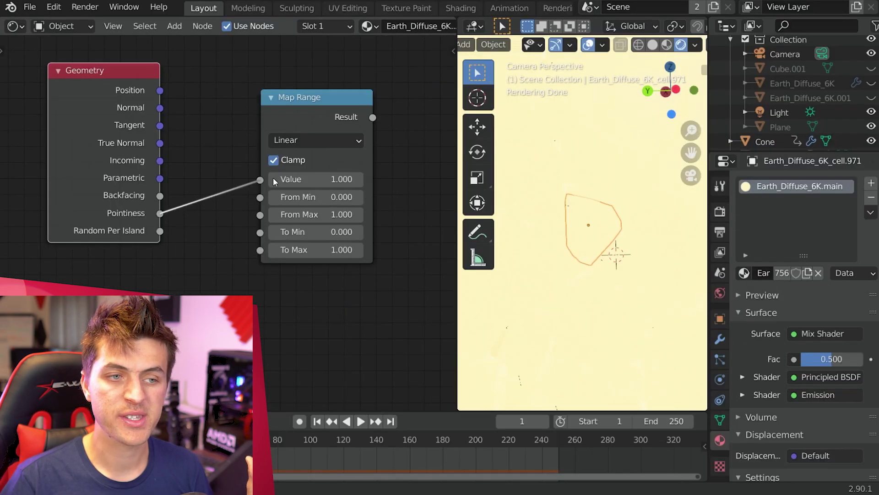
left_click_drag(274, 181, 262, 170)
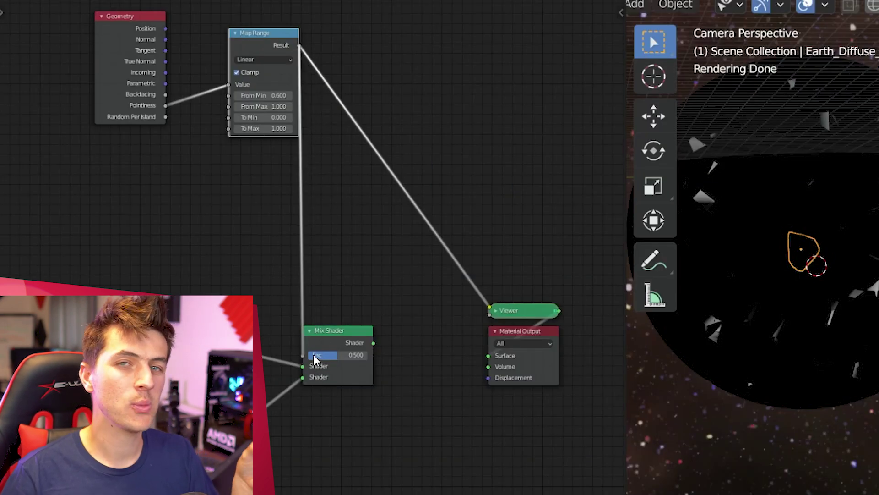
left_click(338, 341, "ctrl+shift")
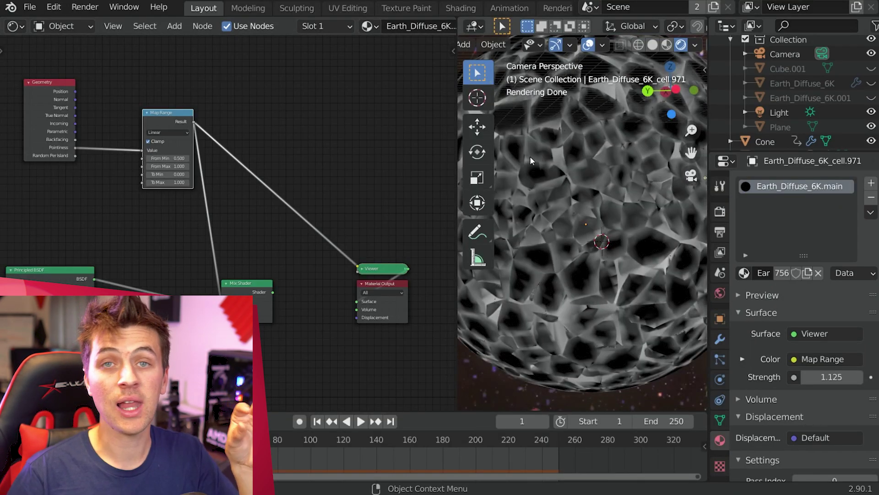
left_click(253, 294, "ctrl+shift")
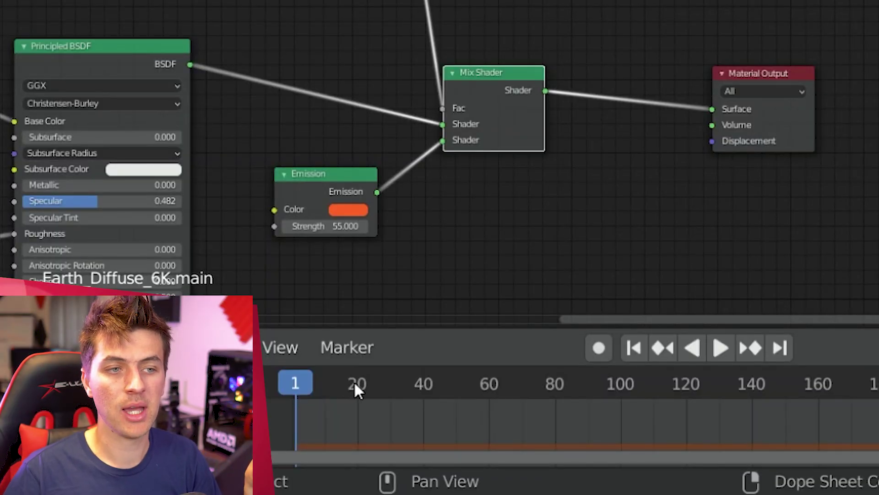
Step: Keyframe Map Range From Min at 0.6 on frame 20 and 0.49 on frame 180
left_click(355, 384)
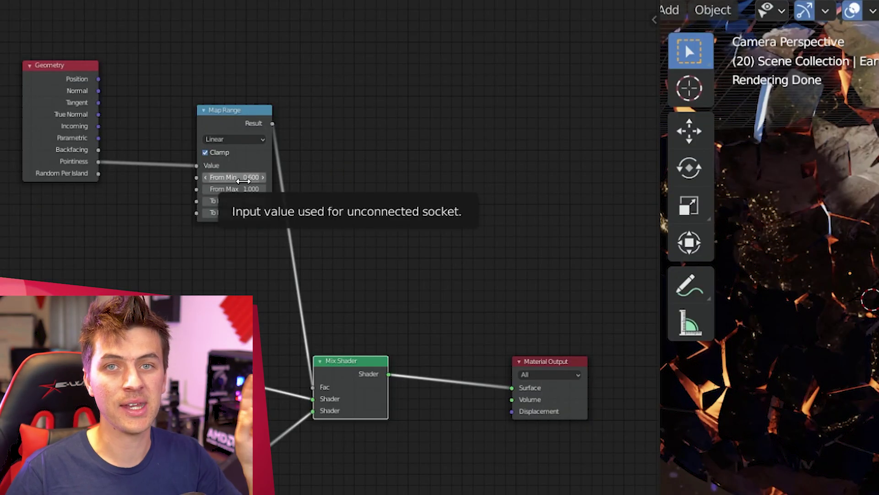
key("i")
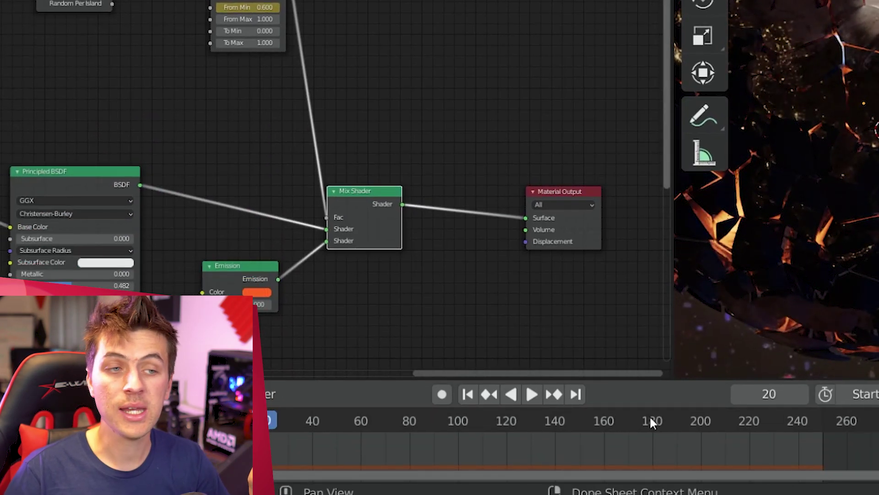
left_click(650, 417)
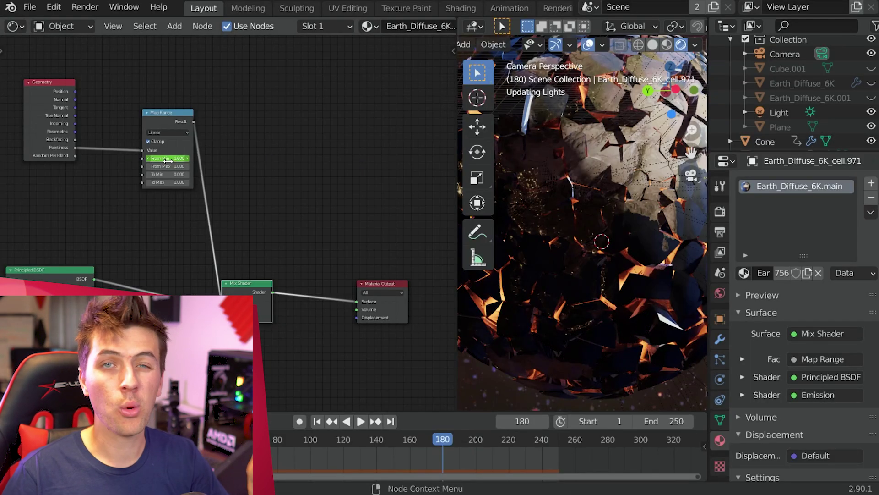
double_click(168, 158)
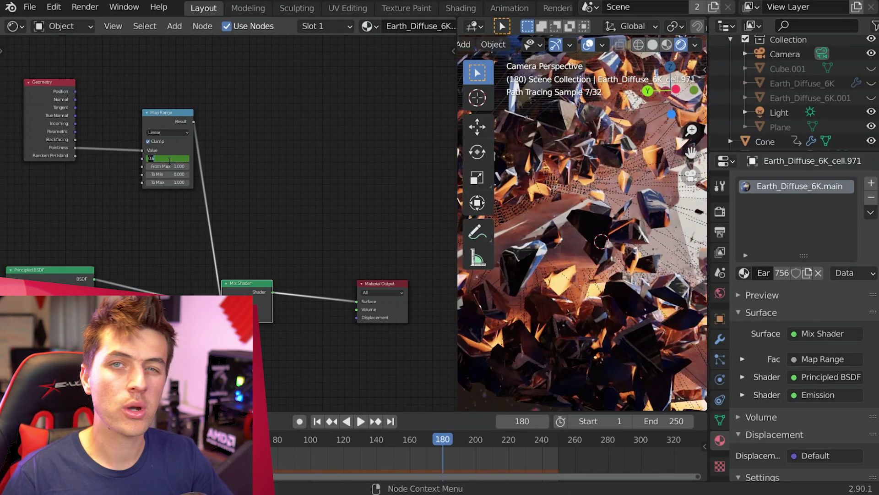
type(".49")
key("Return")
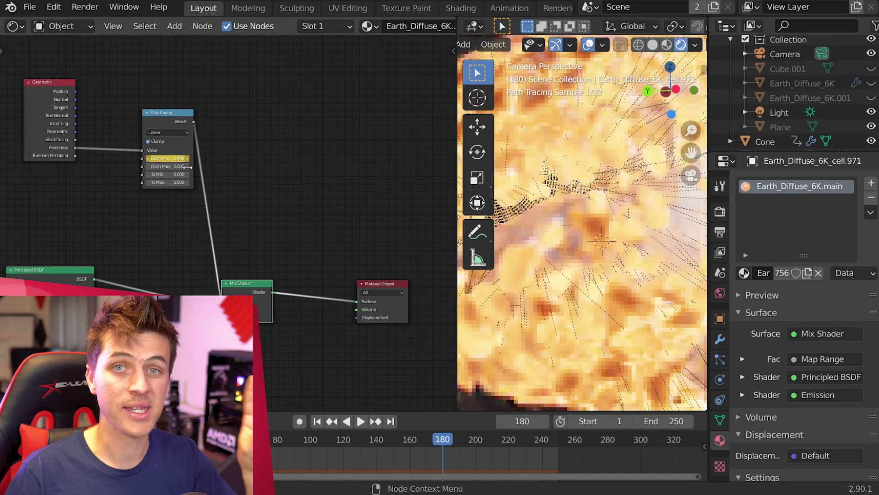
Step: Add a Noise Texture with Scale 9, Detail 6 and Distortion 1
key("shift+a")
mouse_move(165, 136)
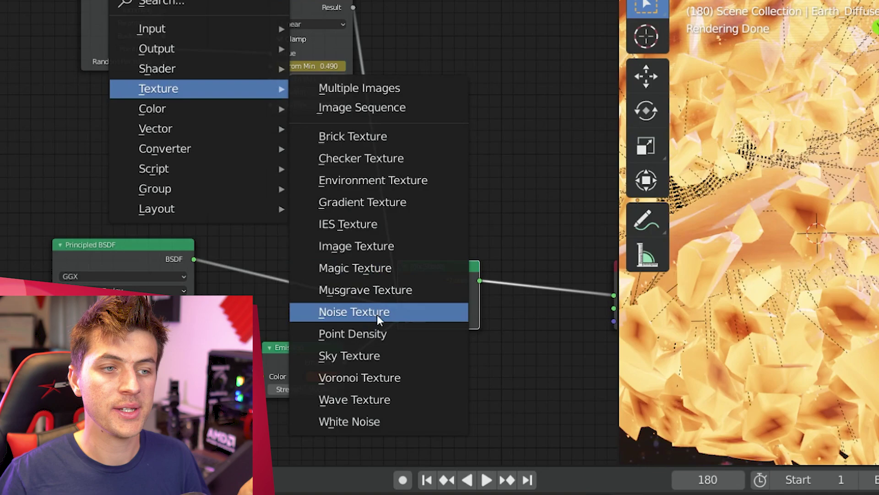
left_click(377, 314)
left_click(169, 203)
double_click(134, 183)
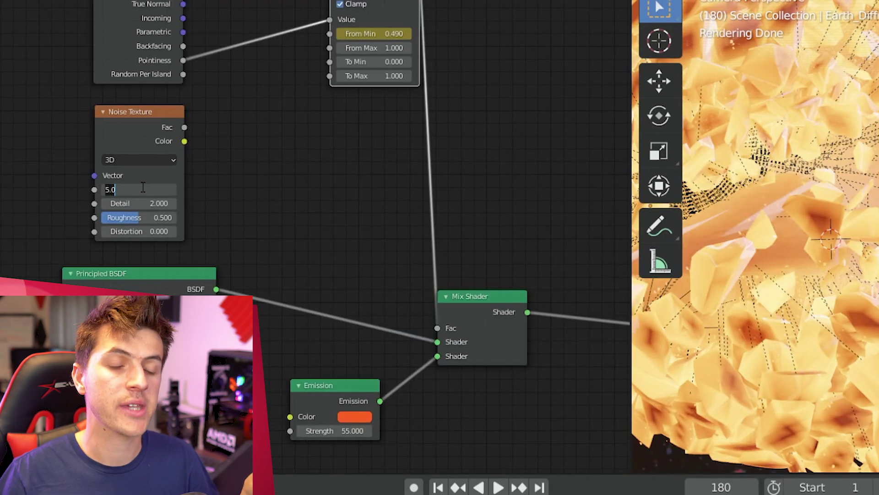
type("9")
key("Tab")
type("6")
key("Return")
double_click(143, 233)
type("1")
key("Return")
Step: Feed the noise into a new ColorRamp and preview its output on the shards
key("shift+a")
mouse_move(273, 218)
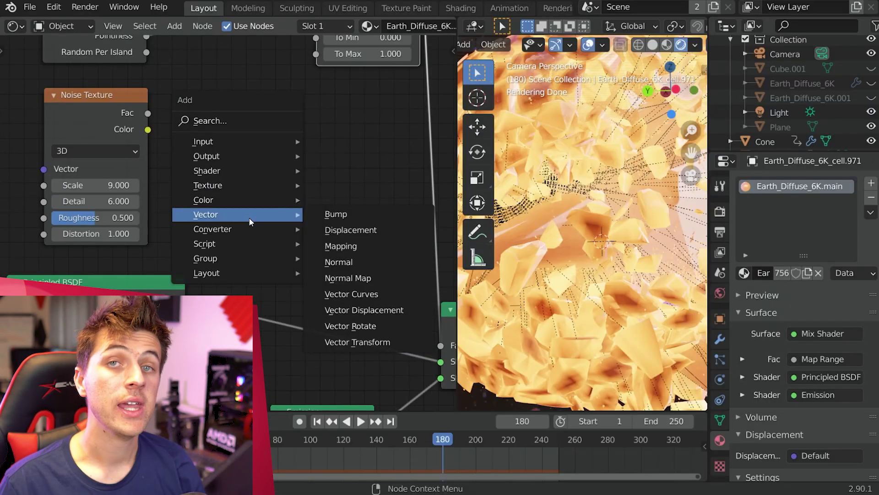
mouse_move(248, 228)
left_click(344, 206)
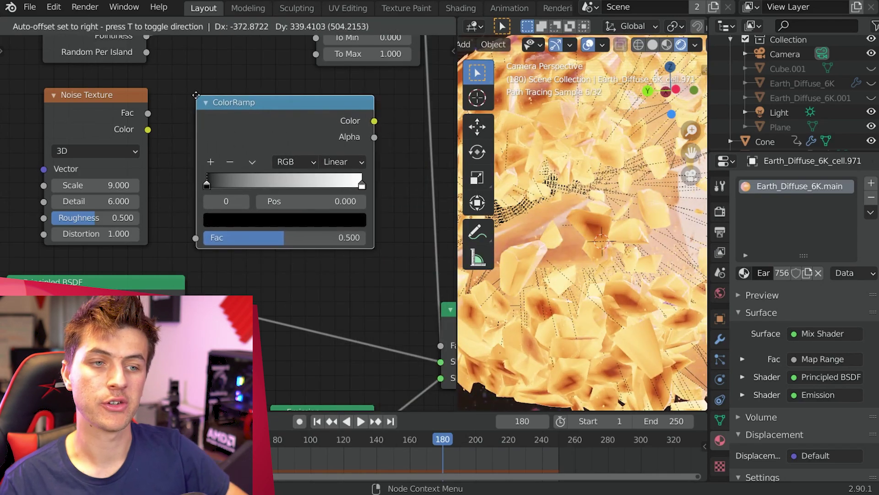
left_click(195, 95)
left_click_drag(147, 129, 197, 239)
left_click(197, 238, "ctrl+shift")
Step: Keyframe the ColorRamp black stop at 0.571 on frame 50 and 0.312 on frame 176
left_click_drag(156, 169, 211, 172)
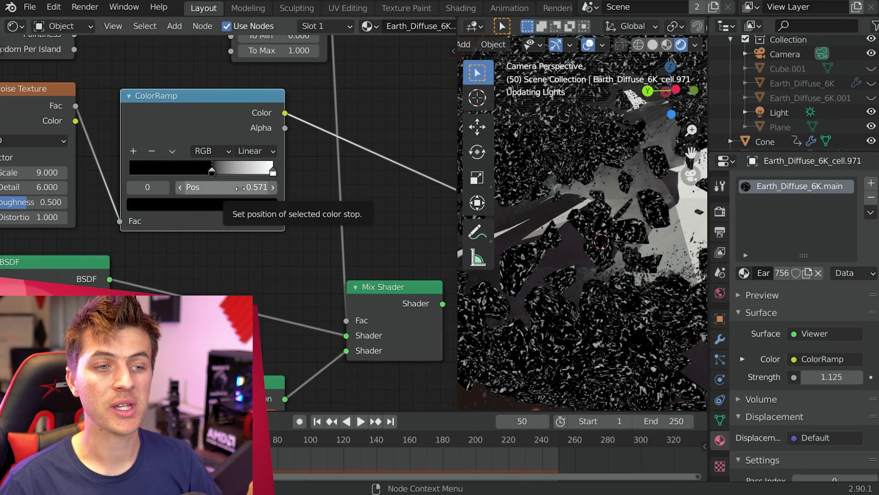
key("i")
left_click(436, 439)
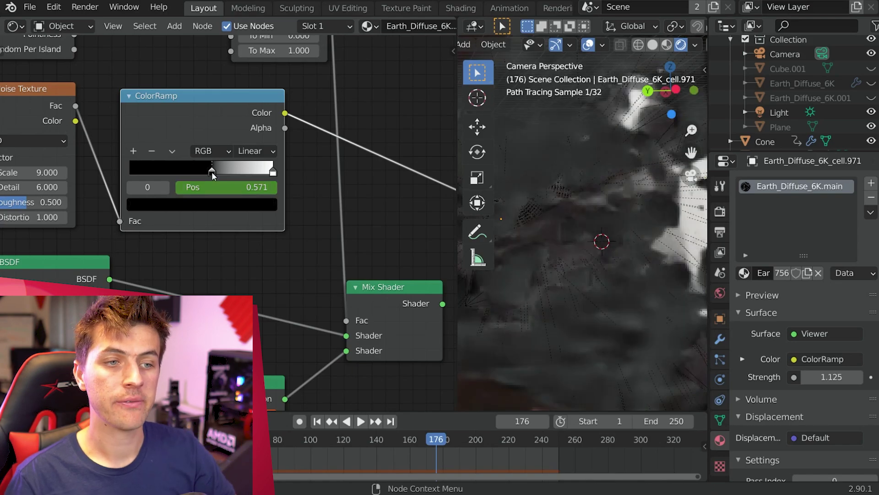
left_click_drag(212, 172, 175, 172)
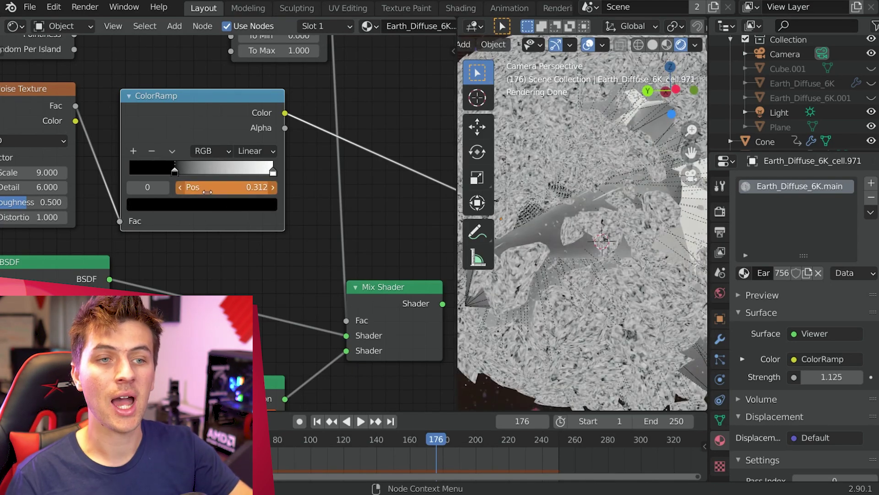
key("i")
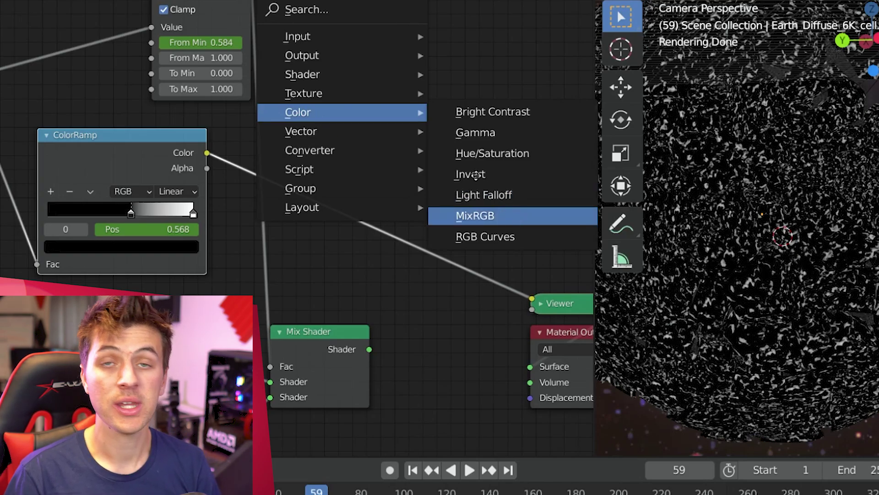
Step: Insert a Multiply MixRGB at factor 1 on the Fac link, fed by ColorRamp Color, and remove the Viewer
left_click(519, 214)
left_click(293, 152)
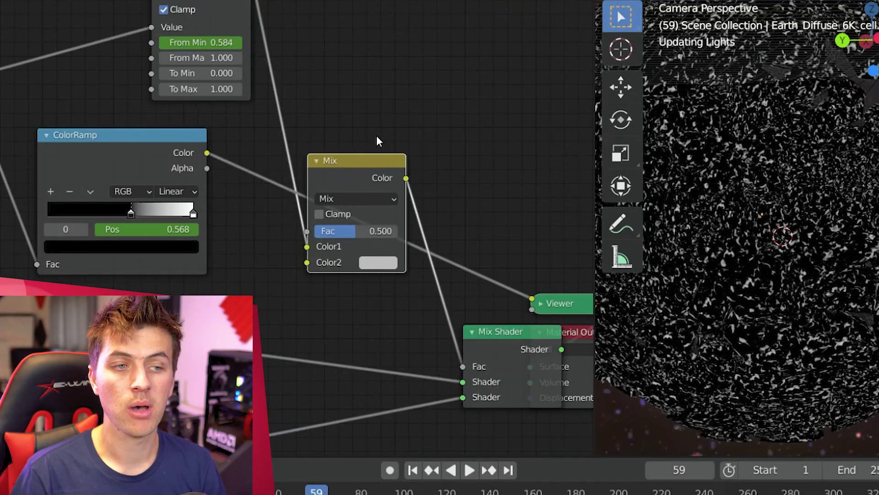
scroll(297, 212, "down", 1)
left_click(344, 201)
left_click(348, 243)
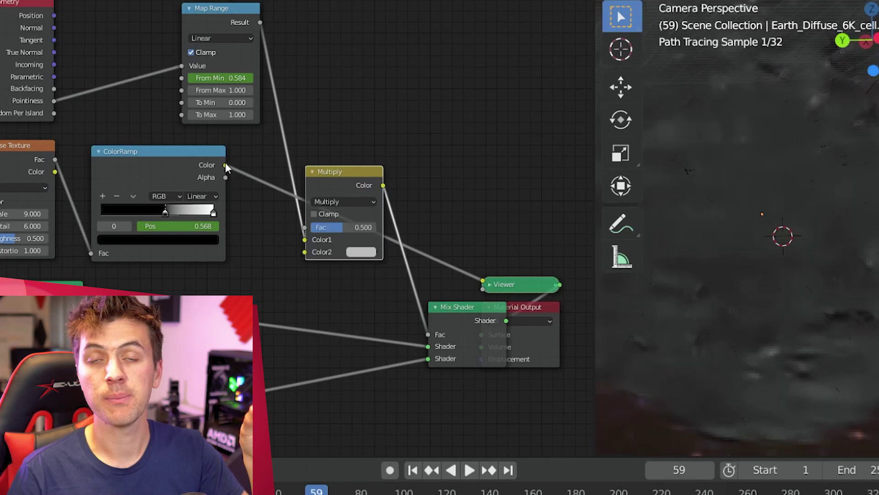
left_click_drag(225, 164, 307, 254)
left_click_drag(369, 226, 408, 236)
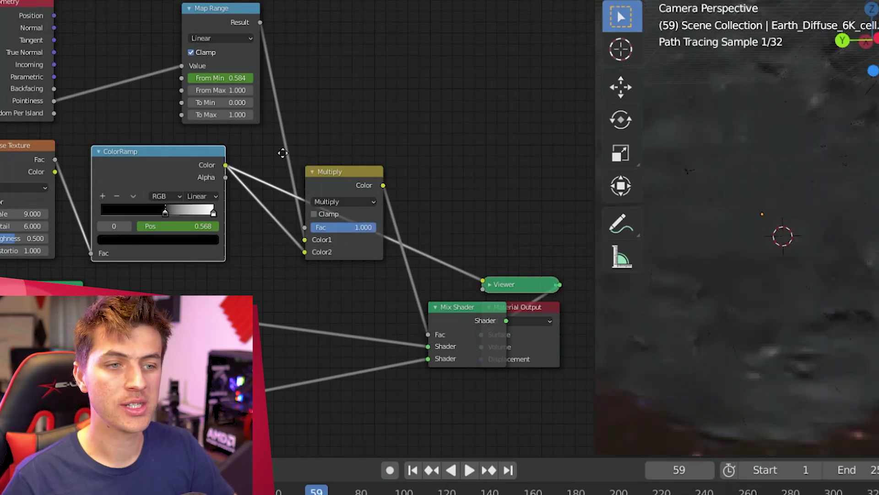
middle_click_drag(499, 285, 295, 186)
key("x")
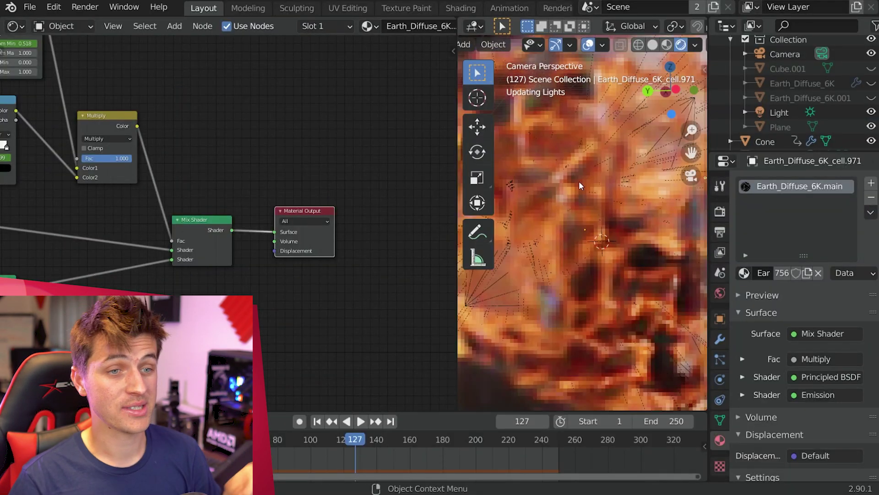
scroll(628, 221, "down", 2)
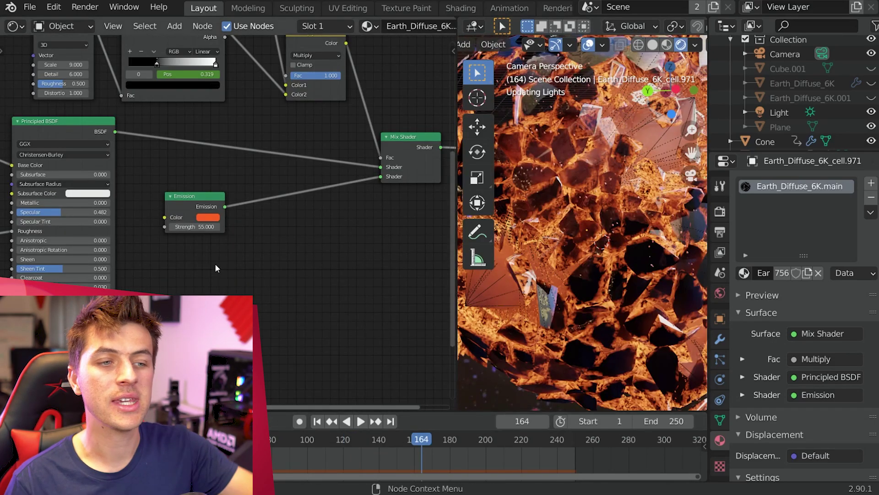
Step: Lower the Emission strength from 55 to 8 and check the glow at a later frame
left_click(377, 439)
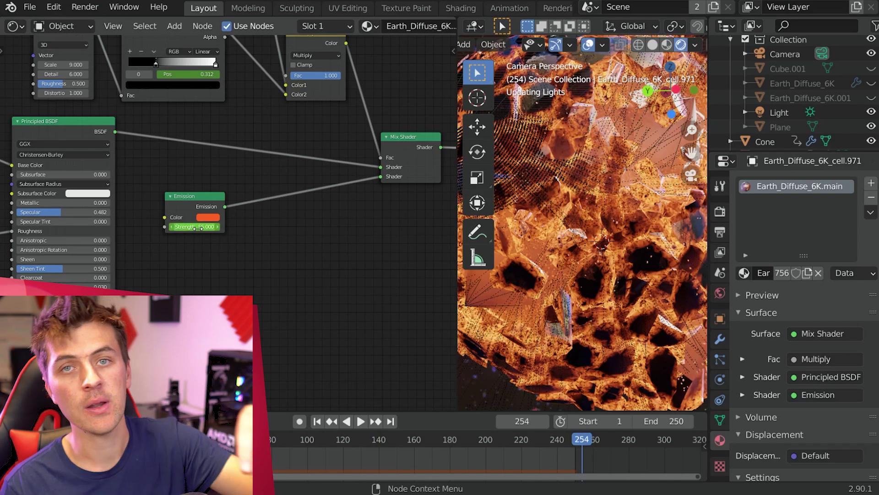
left_click(196, 227)
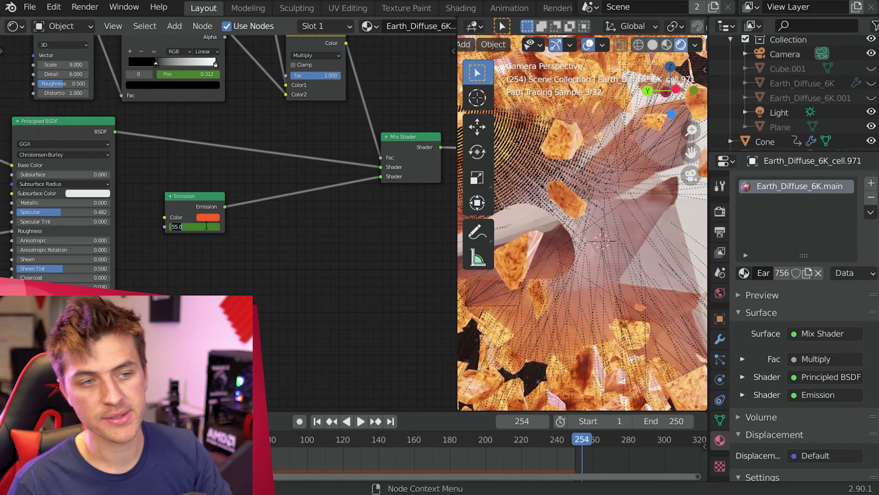
key("Return")
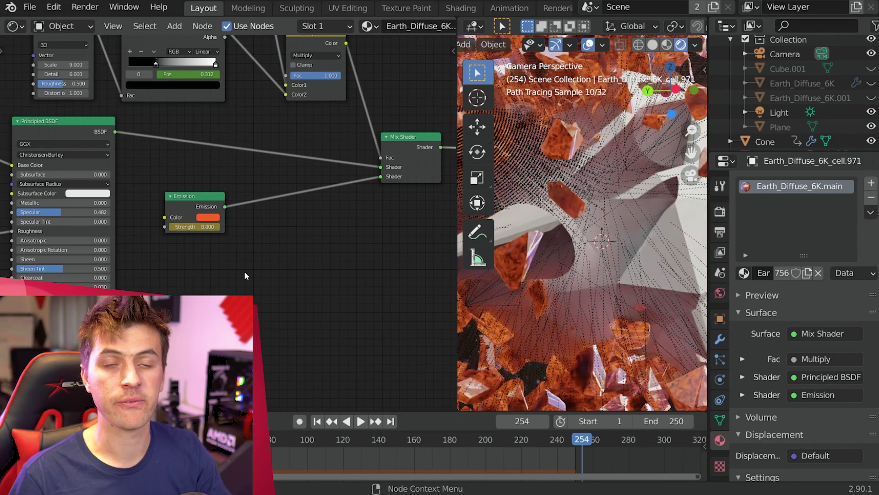
scroll(359, 260, "up", 4)
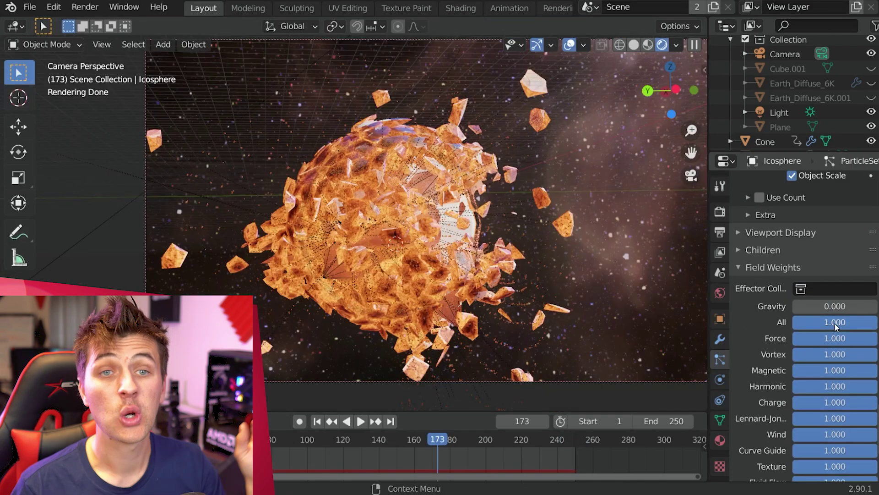
scroll(837, 325, "up", 12)
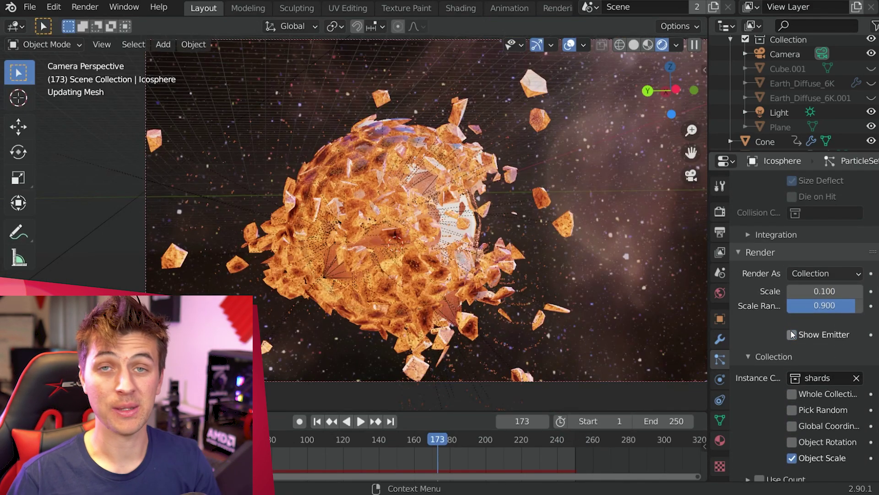
Step: Return to frame 1 in solid shading and select Earth_Diffuse_6K and Earth_Diffuse_6K.001
key("shift+Left")
left_click(650, 45)
left_click(820, 84)
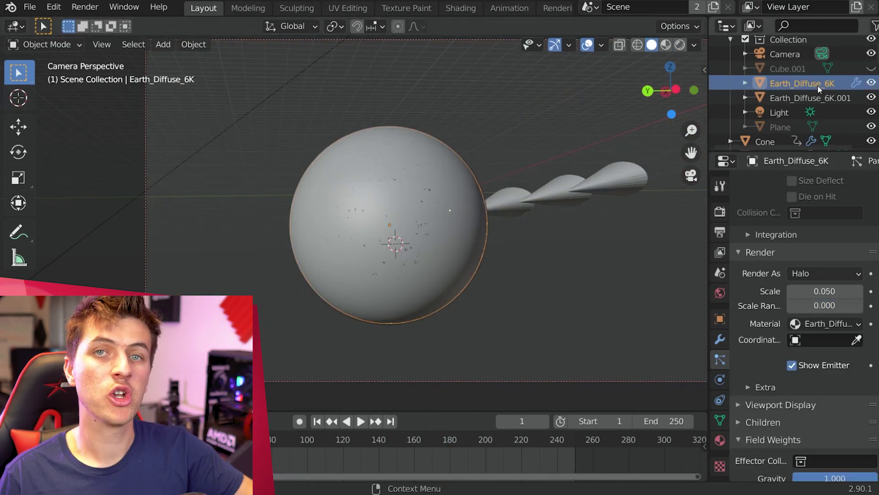
left_click(812, 95, "ctrl")
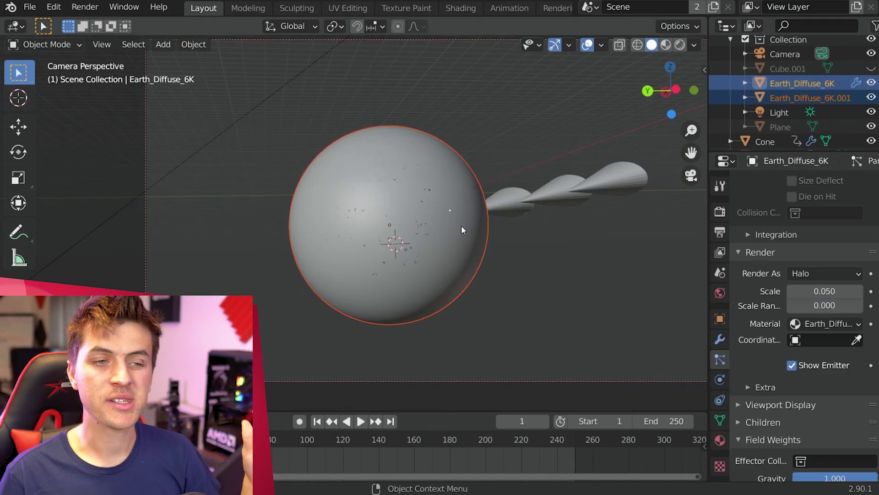
key("space")
Step: Scale both Earth spheres to 1.1 and switch the left area to the Shader Editor
key("s")
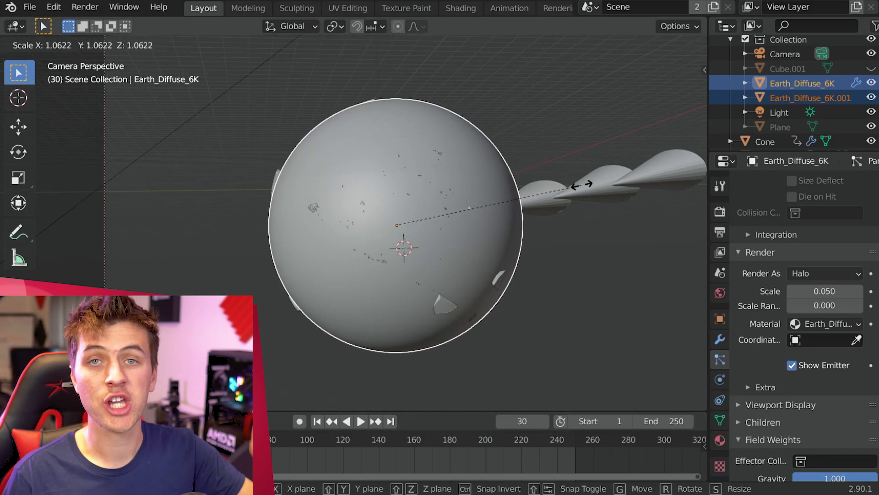
left_click(624, 181)
scroll(562, 169, "up", 2)
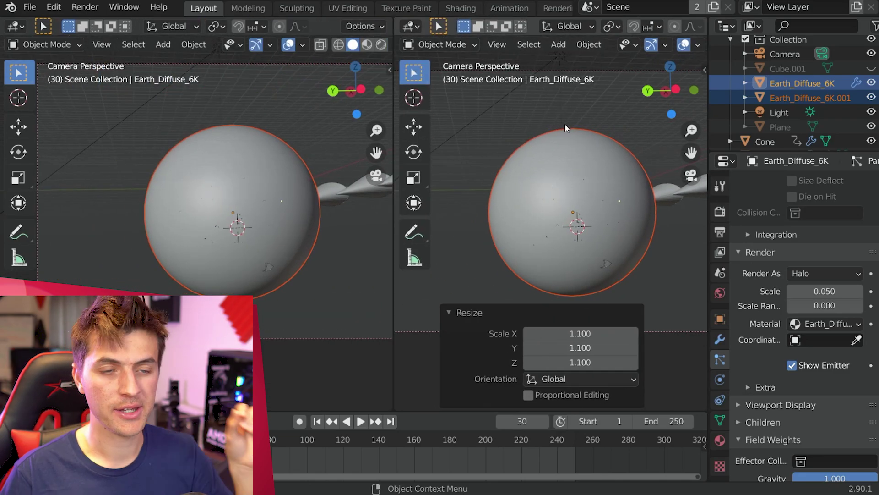
scroll(564, 122, "up", 2)
left_click(15, 26)
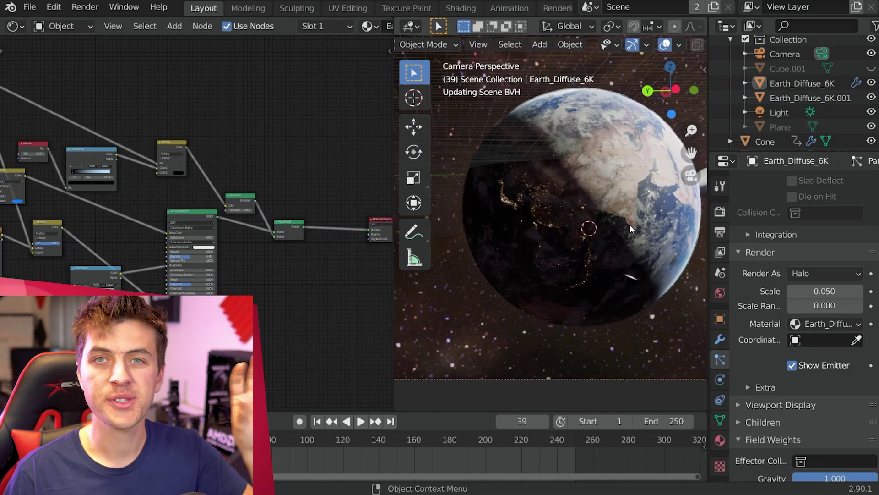
Step: Insert a Mix Shader after the Add Shader with a Transparent BSDF in its second input
scroll(630, 225, "down", 2, "ctrl")
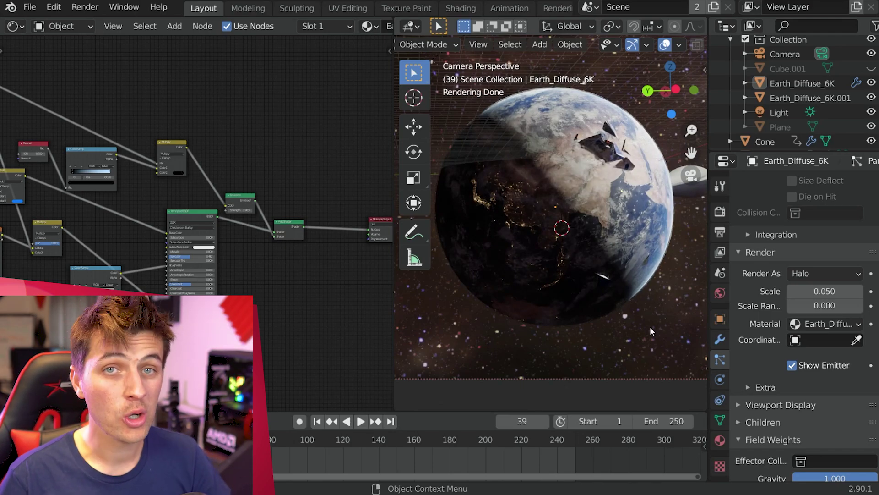
scroll(247, 220, "up", 5)
key("shift+a")
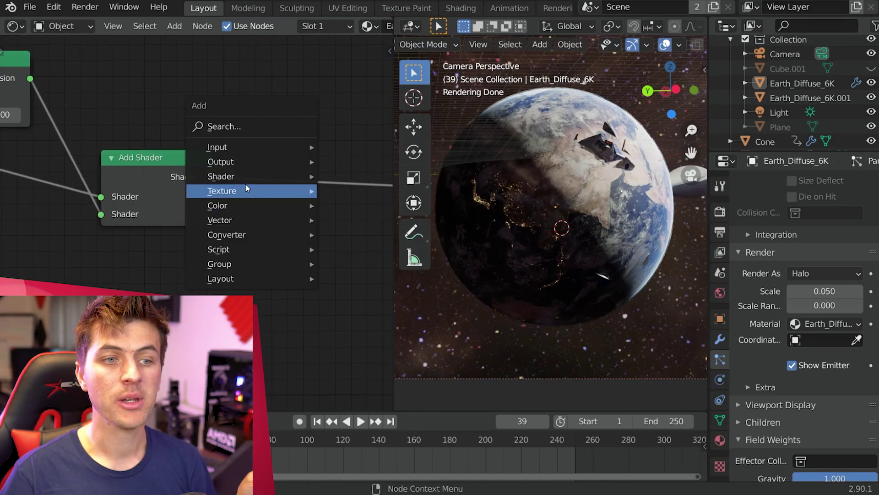
mouse_move(285, 179)
left_click(361, 302)
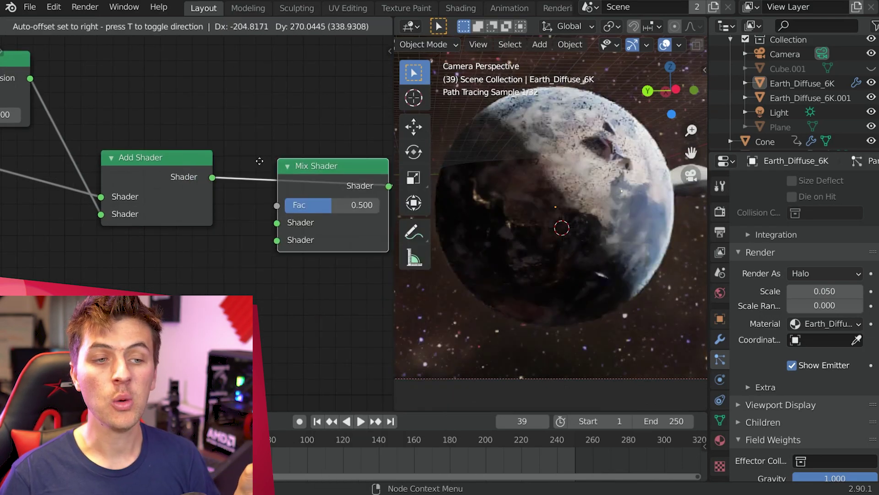
left_click(254, 161)
key("shift+a")
mouse_move(194, 246)
left_click(334, 447)
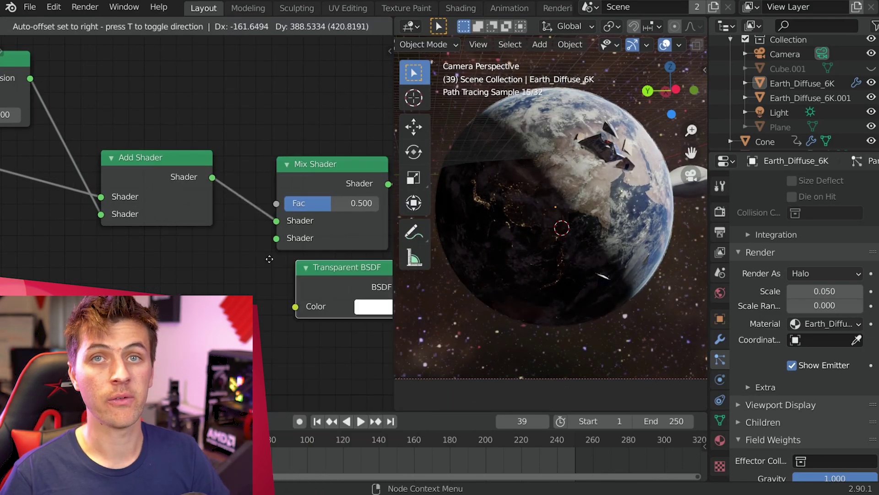
left_click(133, 243)
scroll(133, 243, "down", 2)
left_click_drag(214, 197, 248, 179)
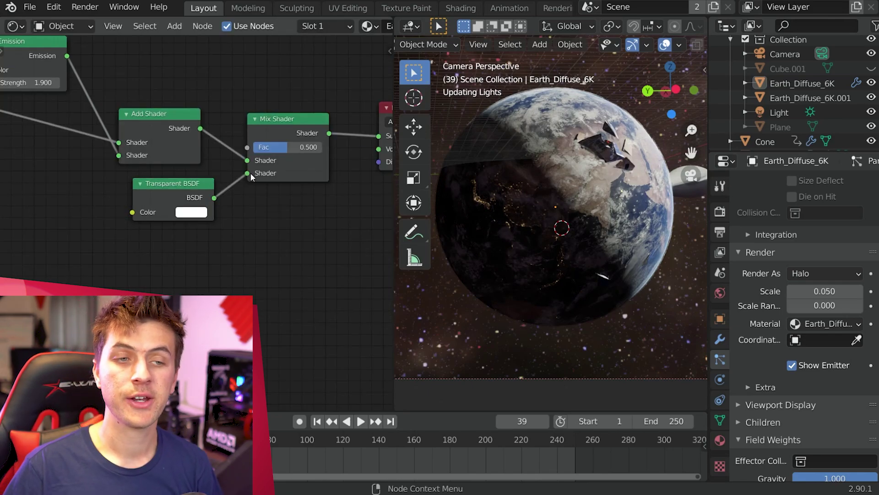
Step: Keyframe the mix factor at 0 on frame 40 and raise it to 1 at frame 159
left_click_drag(293, 147, 256, 147)
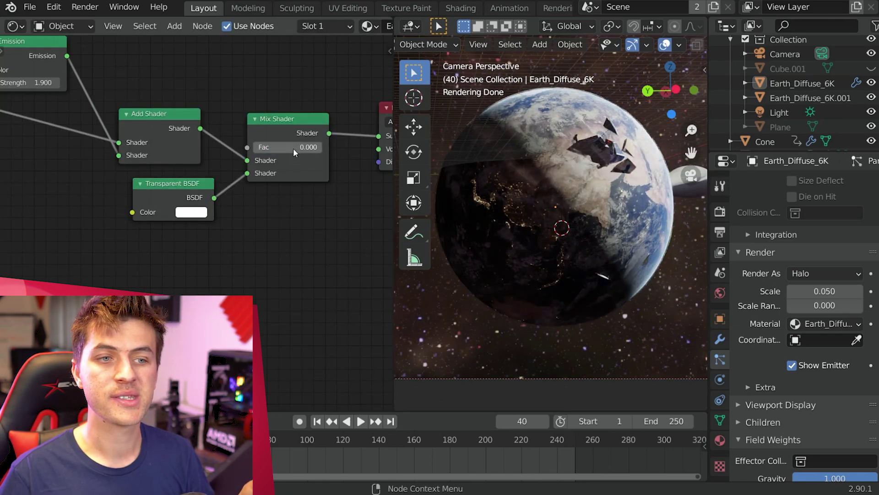
key("i")
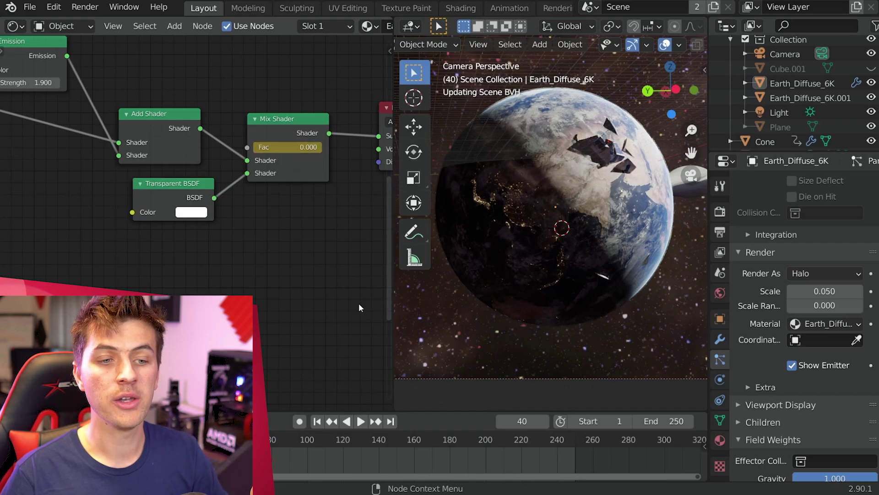
left_click(413, 440)
left_click_drag(266, 147, 298, 147)
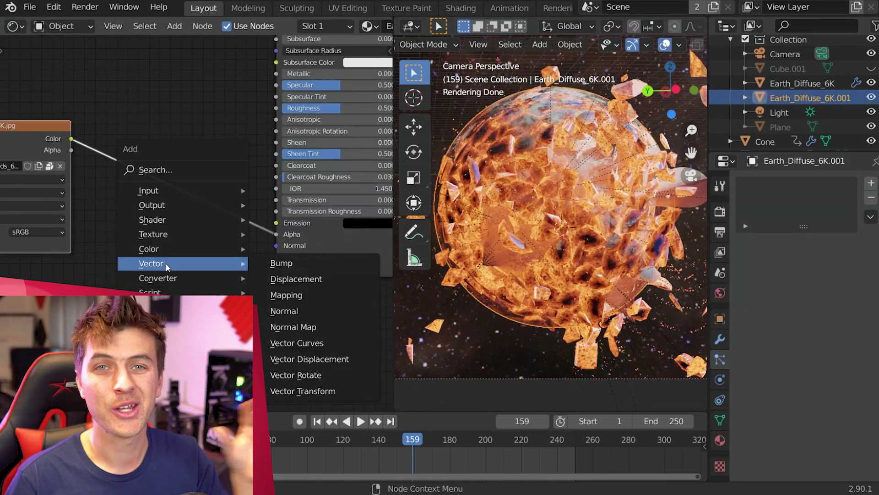
Step: Insert a MixRGB node on the shards' image texture link and make its Color2 black
mouse_move(234, 250)
left_click(285, 328)
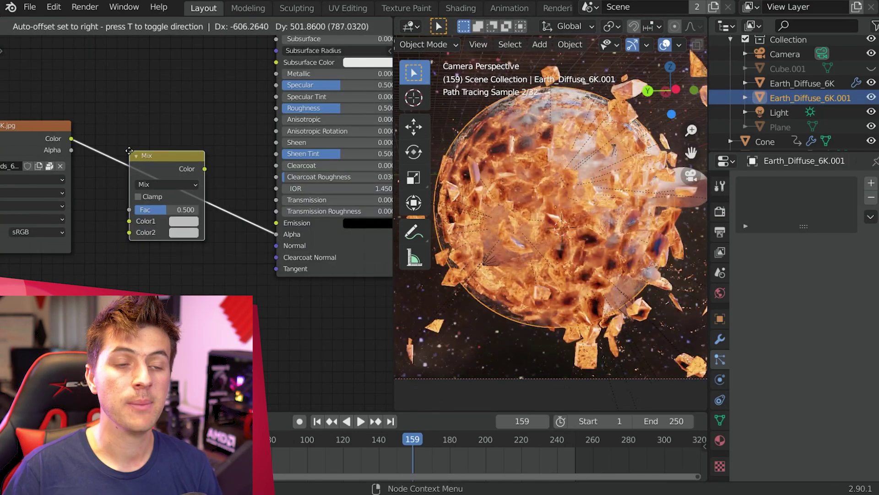
left_click(183, 231)
left_click(183, 233)
left_click_drag(262, 154, 262, 161)
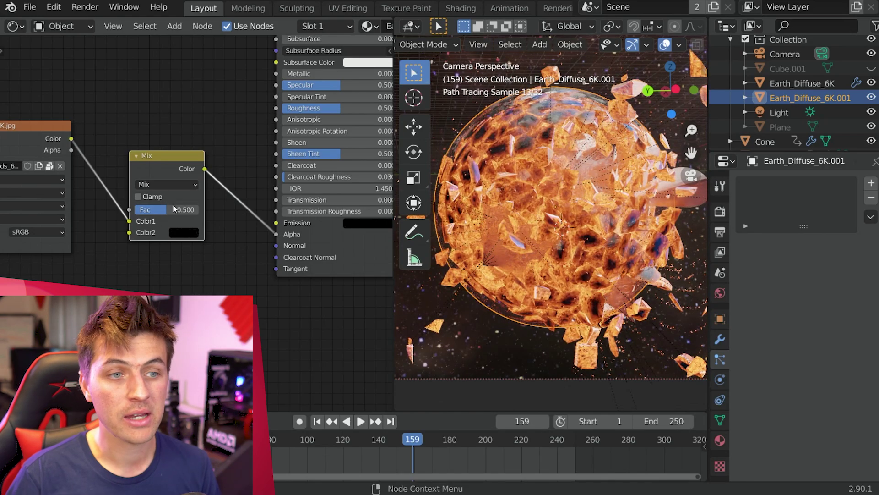
Step: Keyframe the Mix factor at 1 on frame 159, then return to frame 44 where it is 0
left_click_drag(165, 209, 202, 209)
key("i")
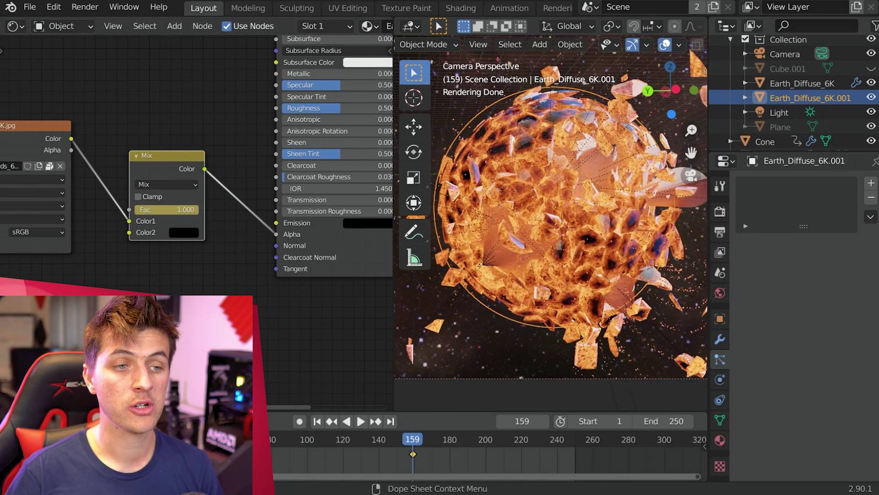
key("Down")
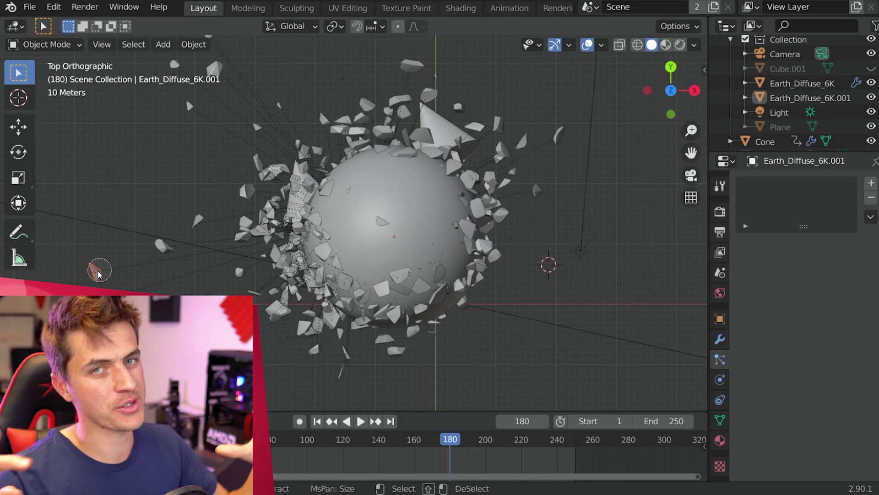
Step: Select the remaining Earth shards and rename their new shard collection
left_click(215, 68)
left_click(411, 66)
left_click(558, 136)
mouse_move(507, 120)
left_mouse_down()
mouse_move(353, 97)
mouse_move(363, 98)
left_mouse_up()
left_click_drag(339, 384, 363, 378)
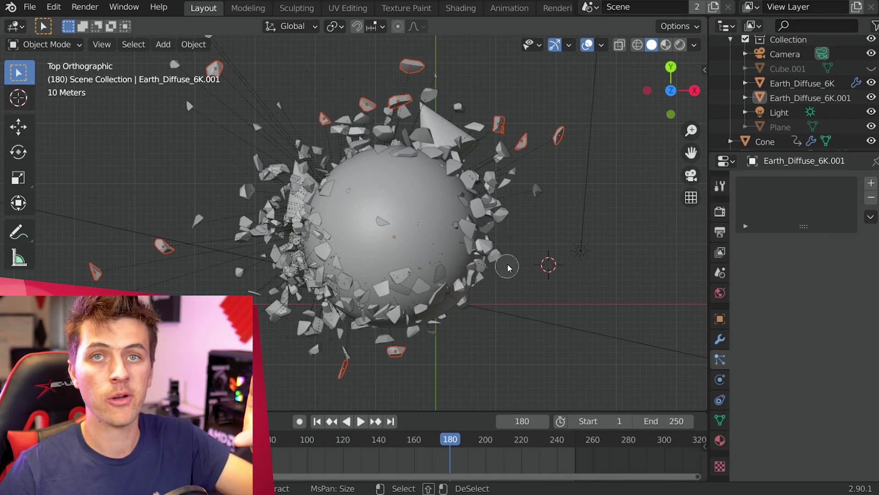
key("Escape")
mouse_move(231, 194)
middle_mouse_down()
mouse_move(455, 213)
mouse_move(370, 343)
mouse_move(267, 332)
mouse_move(500, 311)
mouse_move(495, 263)
mouse_move(419, 296)
mouse_move(458, 350)
mouse_move(432, 340)
mouse_move(369, 200)
middle_mouse_up()
key("c")
key("Escape")
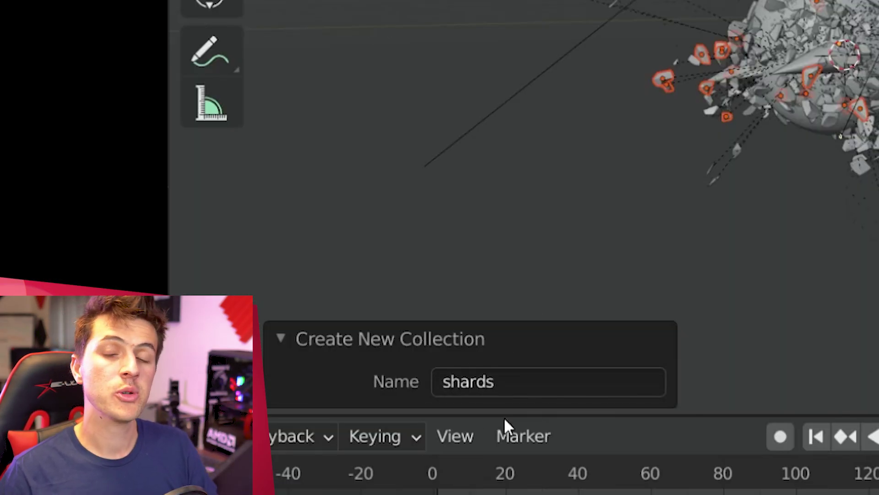
left_click(503, 382)
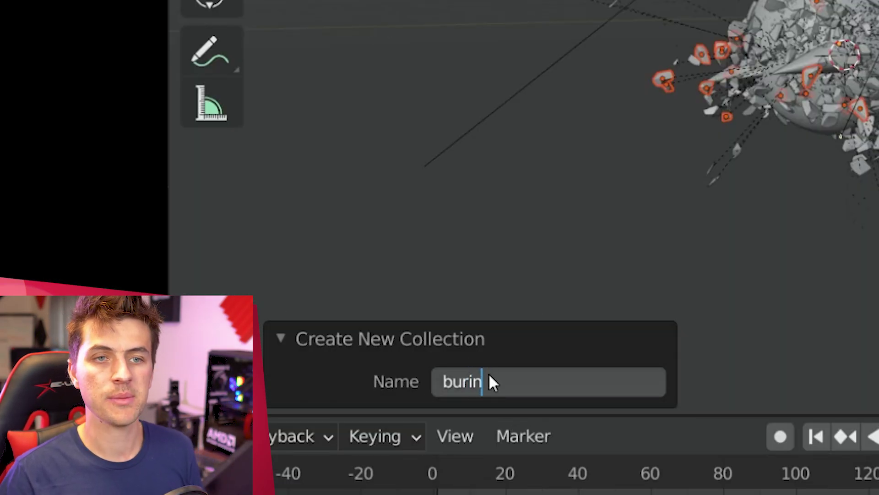
key("Return")
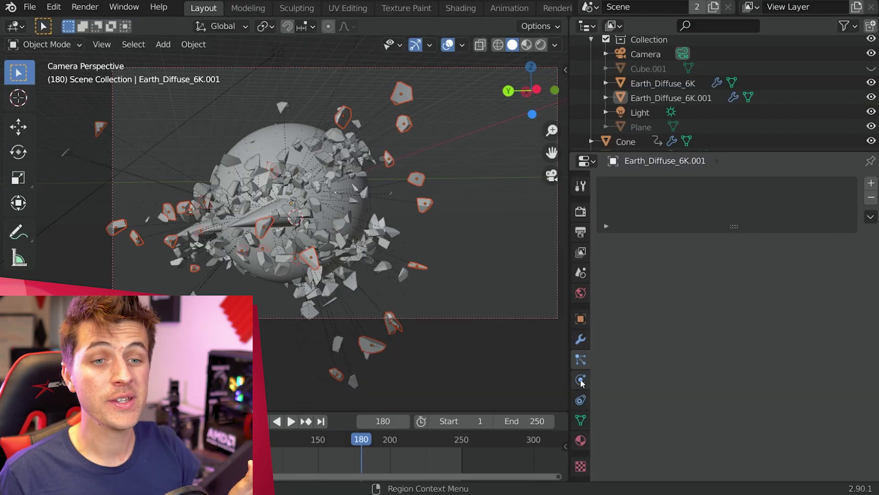
Step: Make the selected shards a Fire + Smoke fluid flow with Inflow behaviour
left_click(581, 380)
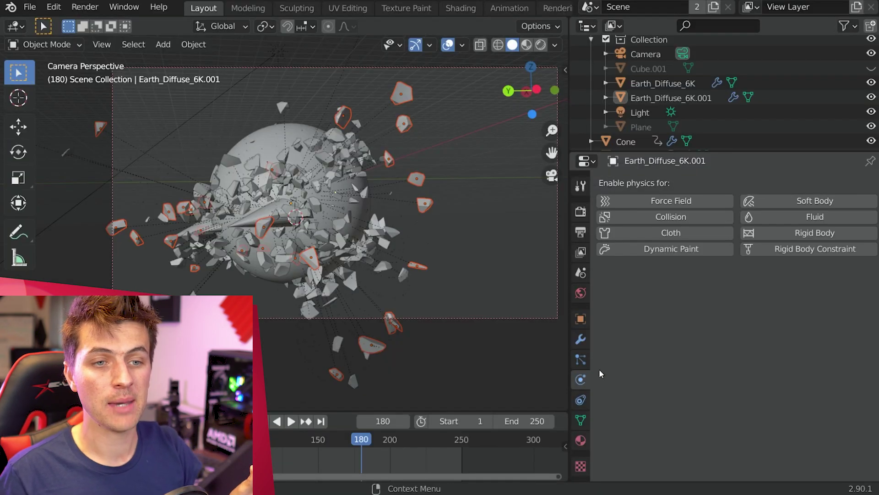
left_click(842, 215)
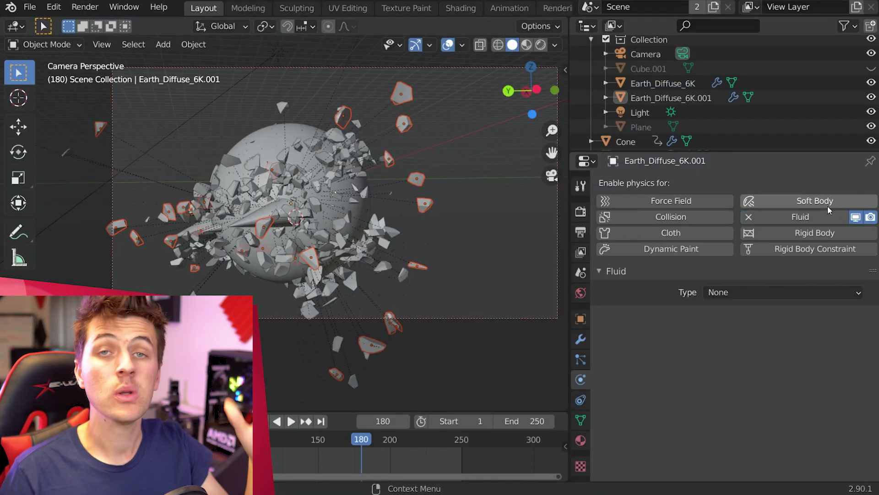
left_click(802, 293)
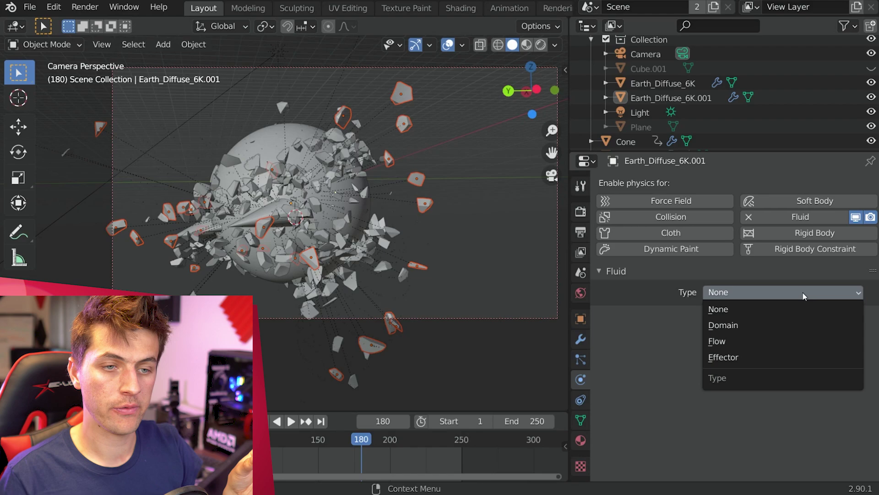
left_click(797, 343)
left_click(774, 335)
left_click(779, 364)
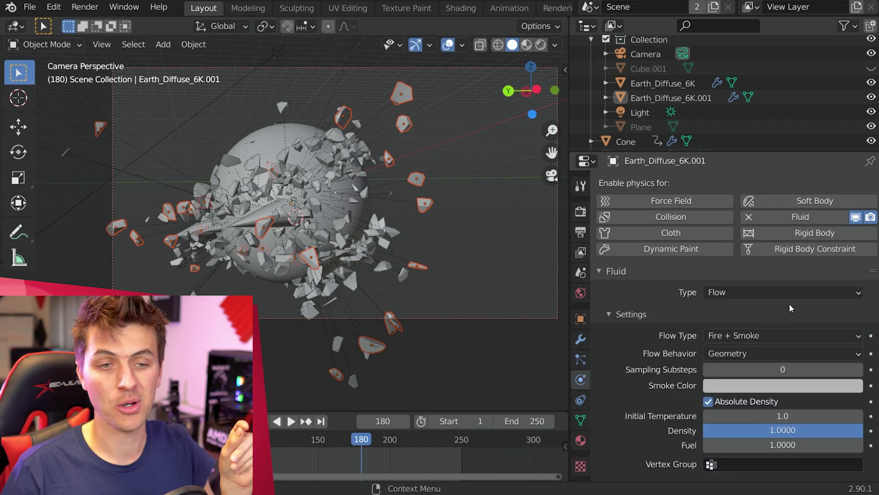
left_click(787, 359)
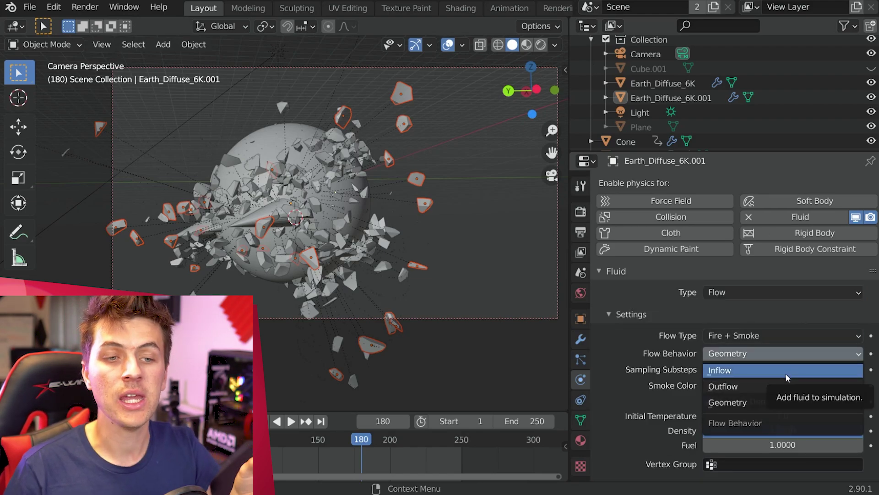
left_click(786, 372)
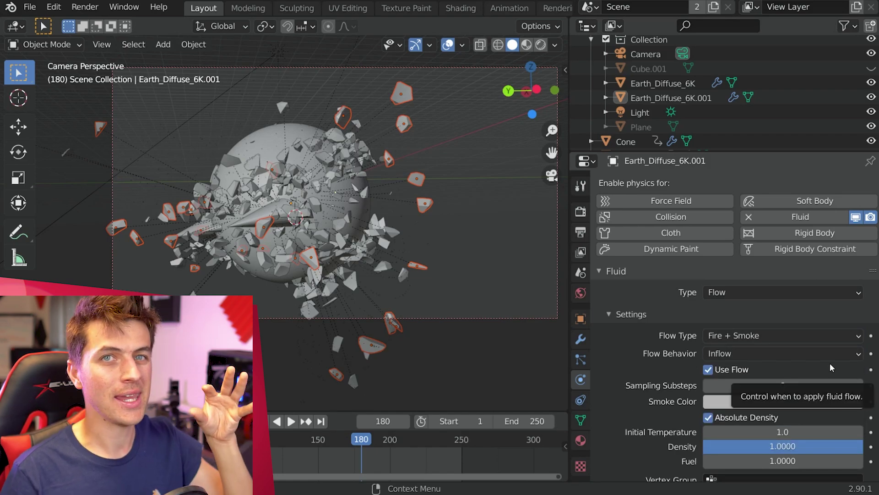
Step: Set the shards' flow initial temperature to 2.0 and surface emission to 0.2
scroll(816, 390, "down", 1)
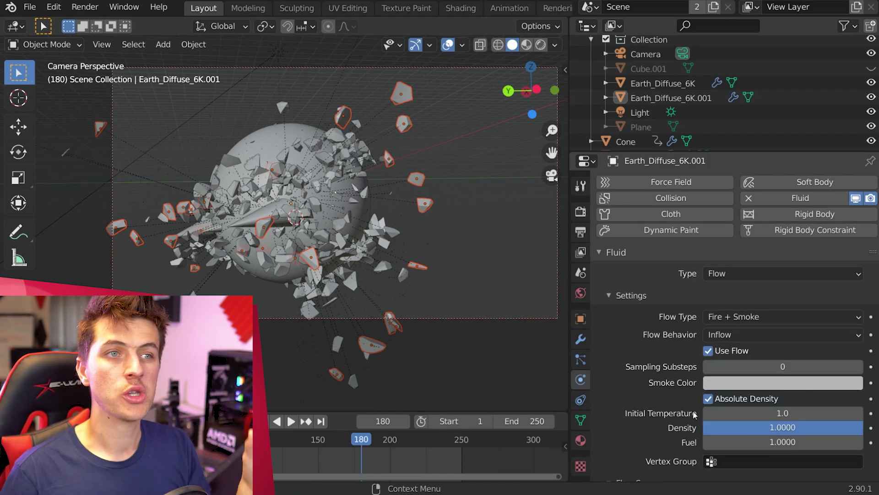
left_click(781, 414)
type("2")
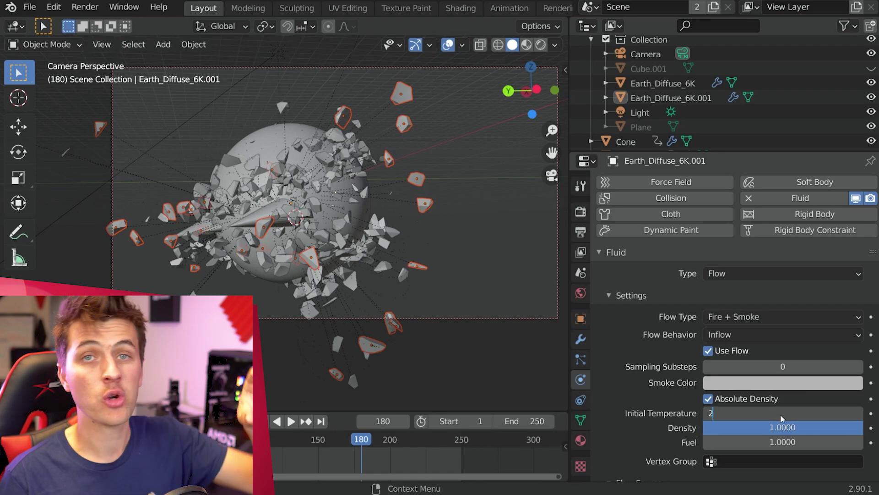
type(".0")
key("Return")
scroll(782, 417, "down", 6)
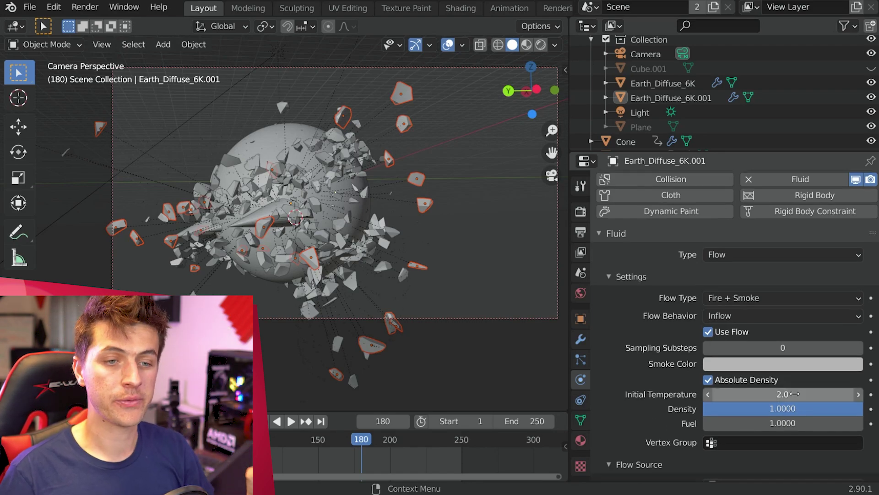
left_click(782, 425)
key("BackSpace")
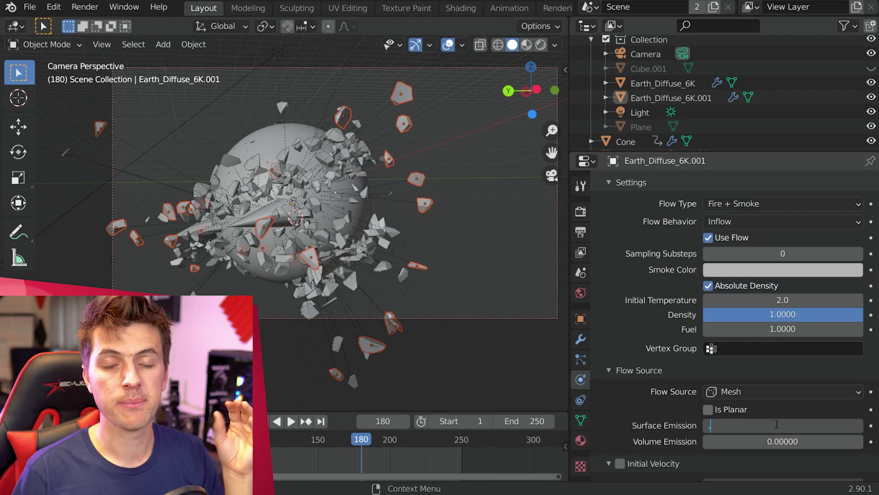
type(".2")
key("Return")
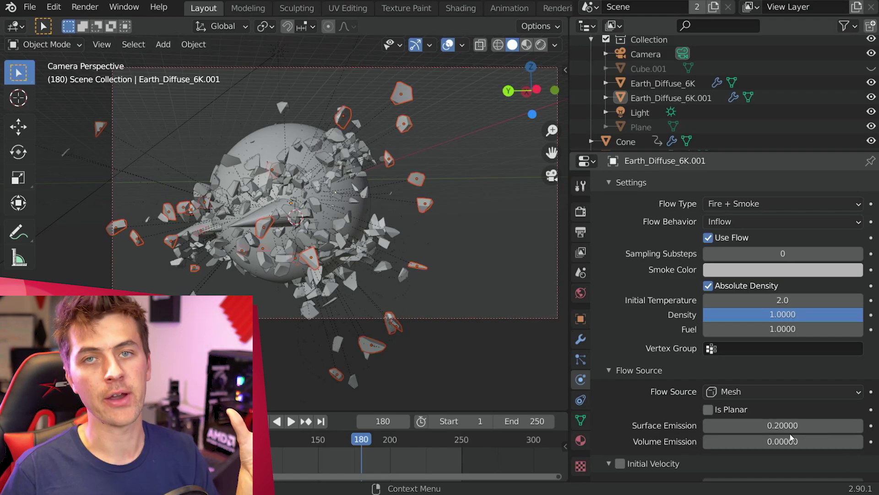
scroll(799, 372, "down", 2)
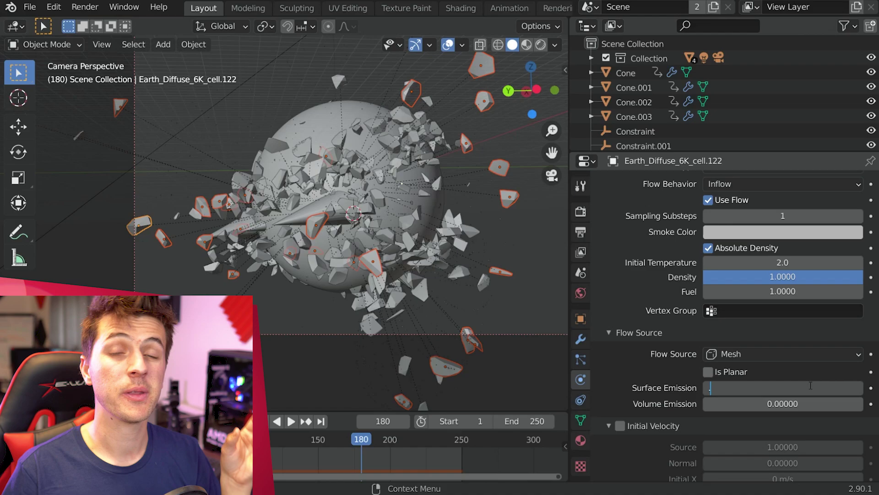
type("2")
key("Return")
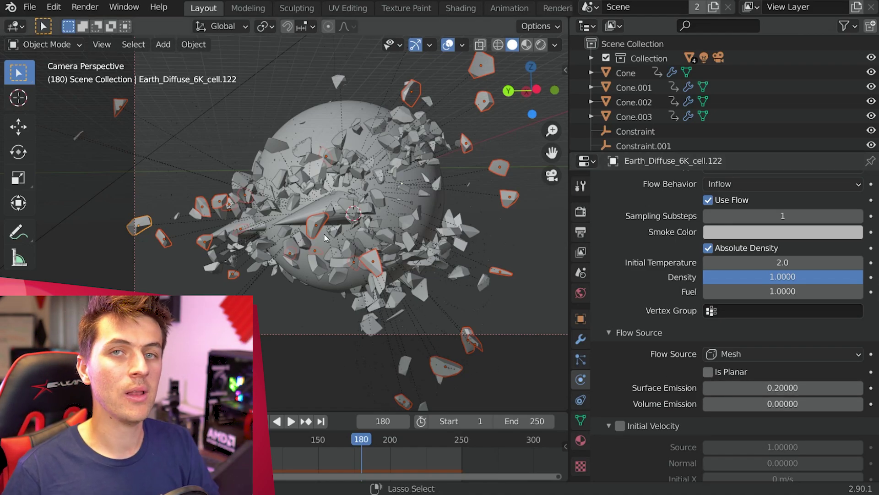
Step: Copy the fire flow modifier to the selected shards with Ctrl+L, then select all burn collection pieces
key("ctrl+l")
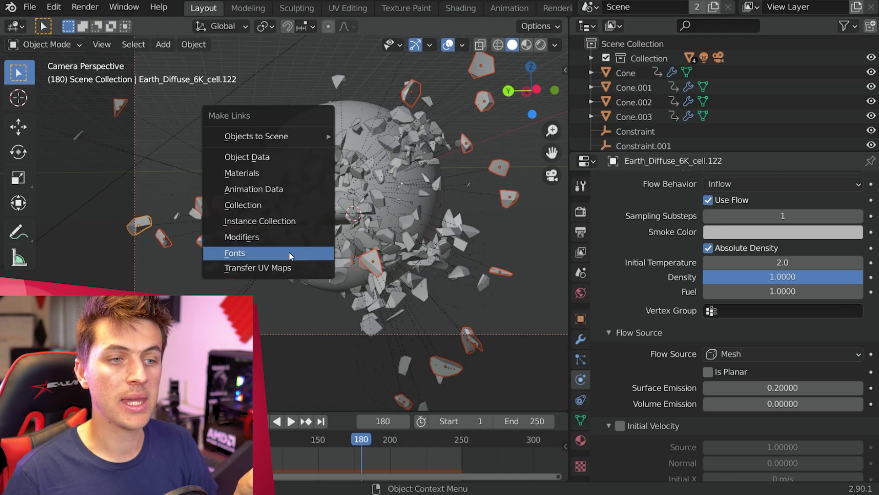
left_click(294, 239)
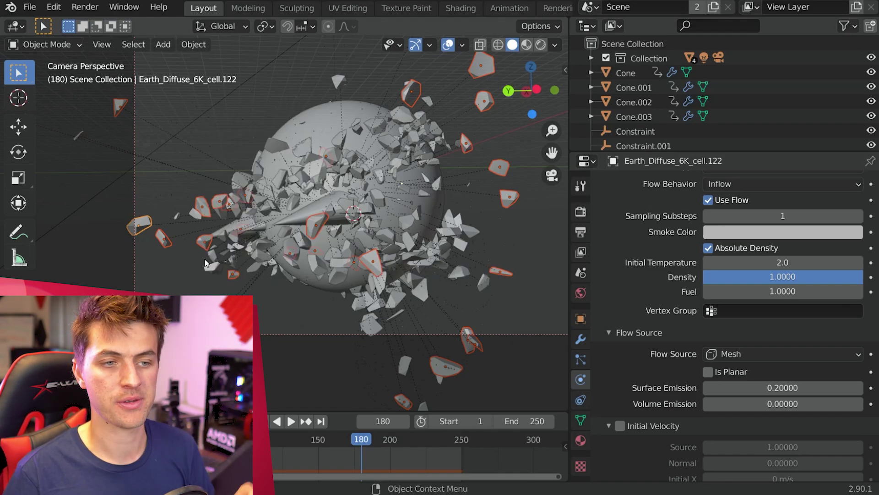
left_click(168, 240)
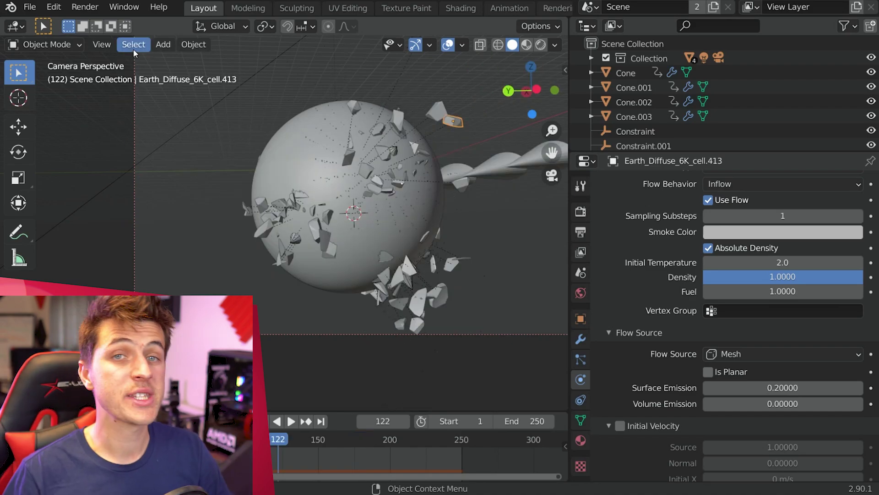
left_click(134, 45)
mouse_move(196, 227)
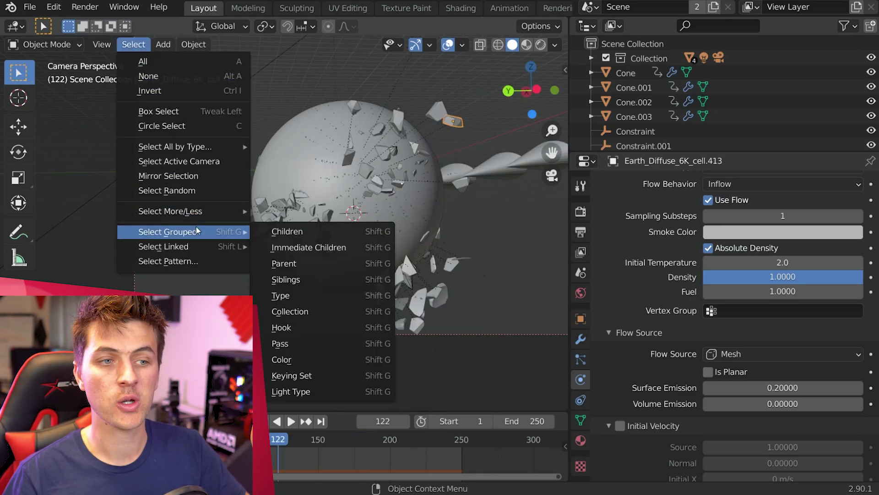
left_click(350, 312)
left_click(360, 312)
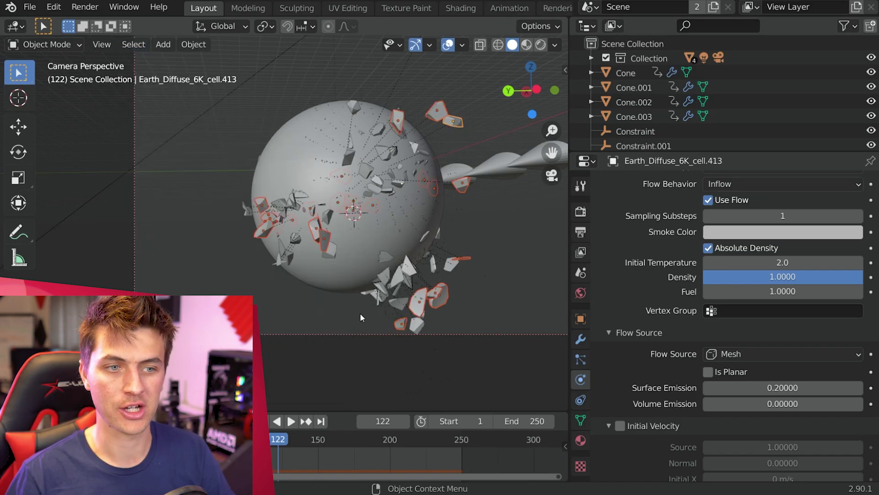
scroll(421, 195, "down", 1)
Step: Hide everything except the burn collection pieces
key("ctrl+i")
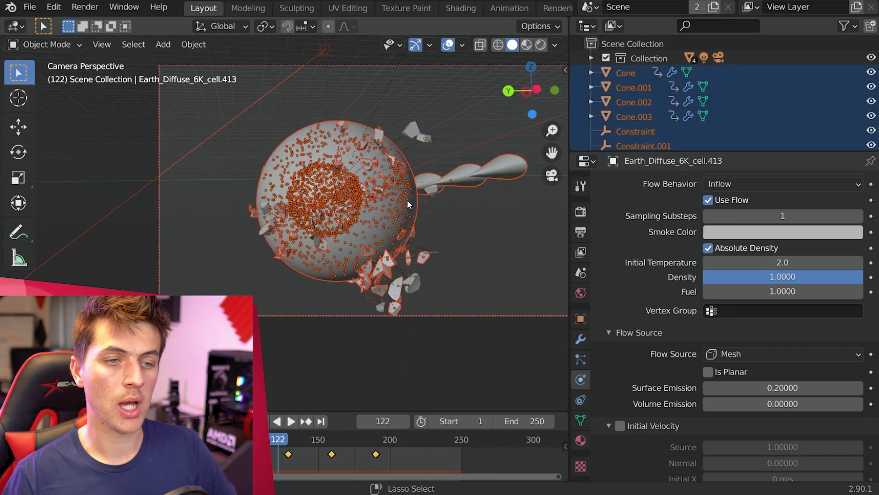
key("h")
scroll(469, 254, "up", 1)
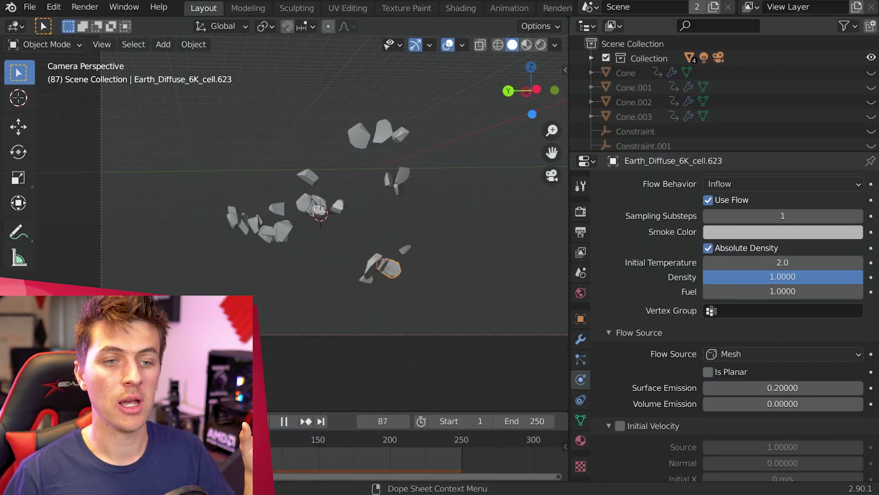
Step: Keyframe a shard's surface emission at 0.2, then at 0 on frames 178 and 195
key("space")
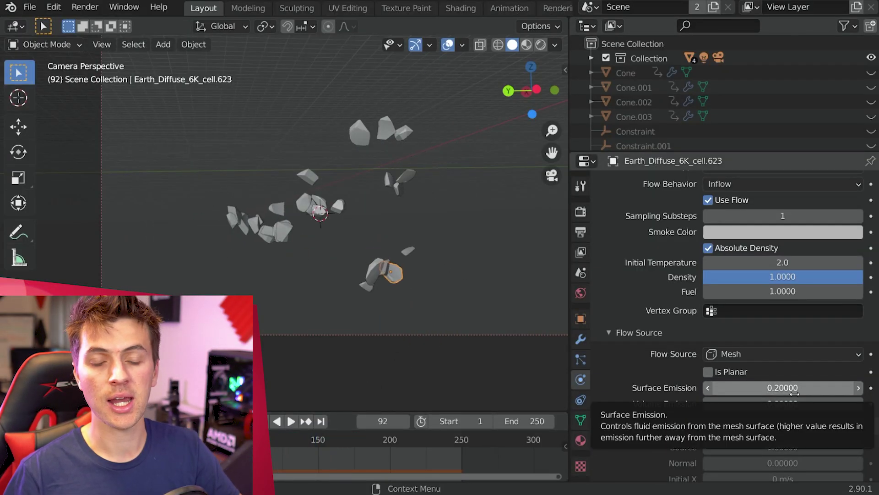
key("i")
key("space")
key("space")
key("BackSpace")
key("i")
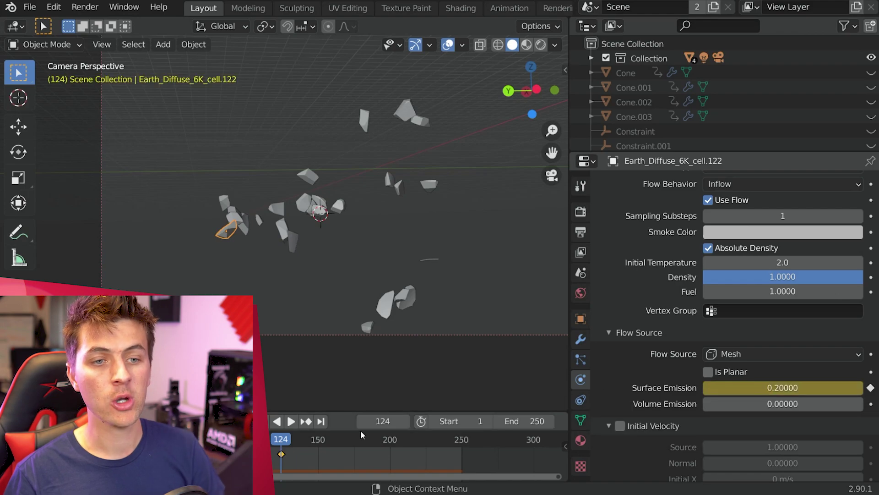
left_click_drag(361, 435, 383, 440)
key("BackSpace")
key("i")
Step: Keyframe another shard's surface emission at 0.2 on frame 73 and 0 on frame 211
left_click(462, 54)
scroll(397, 149, "down", 2)
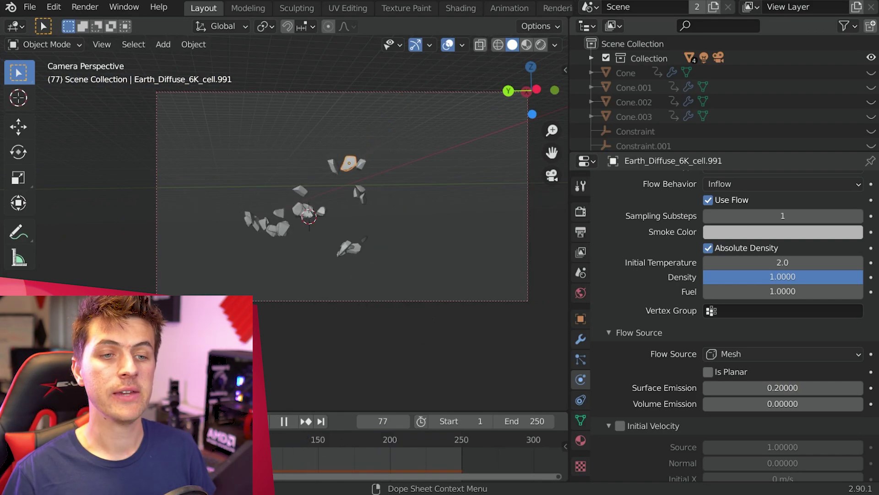
key("space")
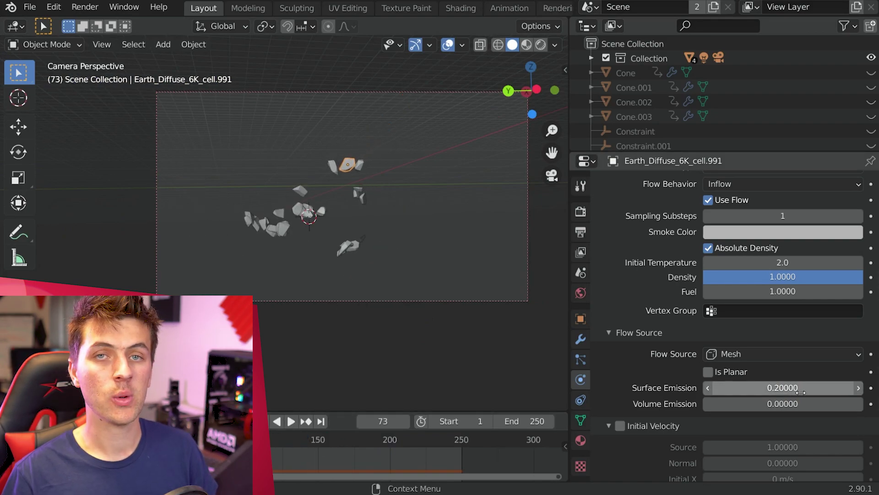
key("i")
key("space")
left_click_drag(312, 438, 407, 435)
key("space")
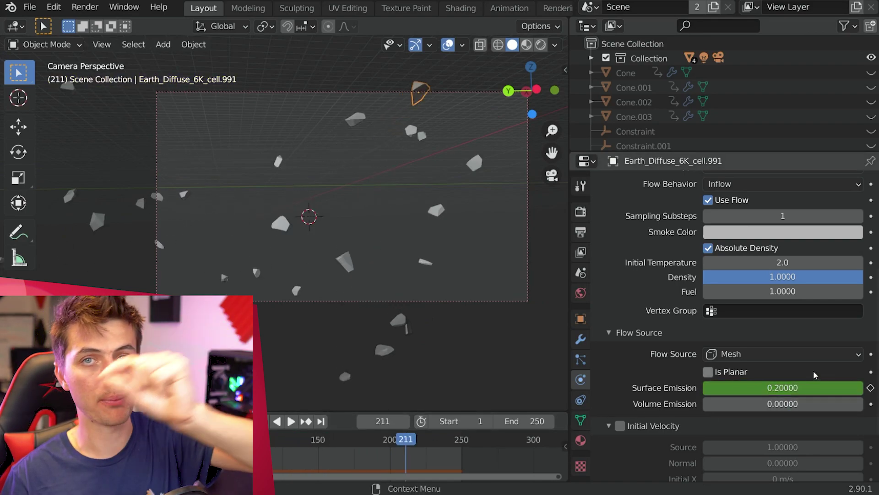
double_click(783, 388)
type("0")
key("Return")
key("i")
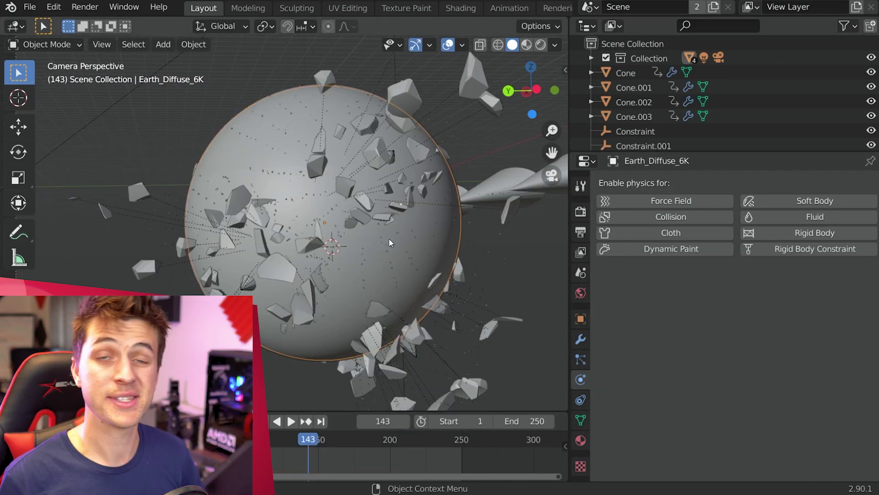
Step: Make the Icosphere inside the planet a Fire + Smoke Inflow fluid flow
left_click(389, 238)
left_click(496, 235)
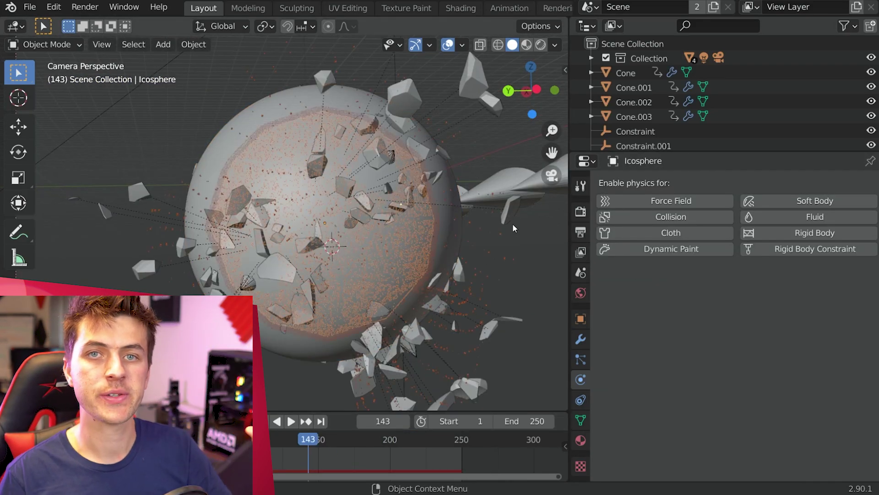
scroll(366, 229, "down", 2)
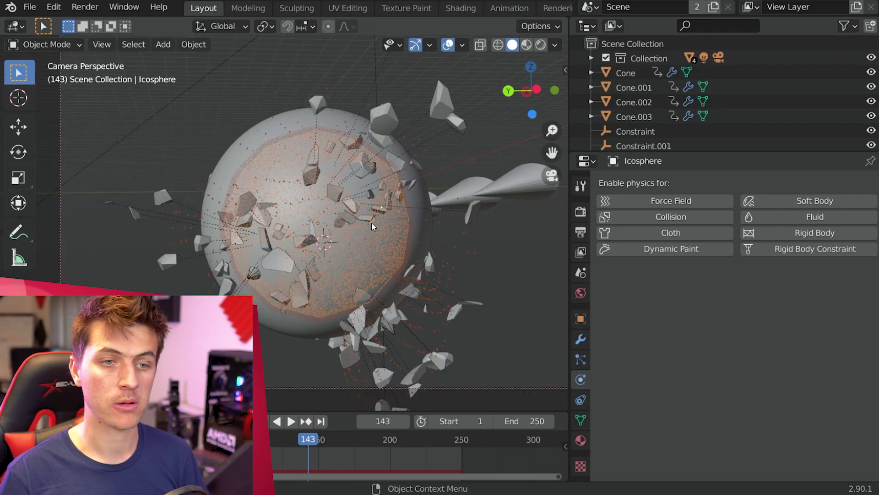
left_click(813, 218)
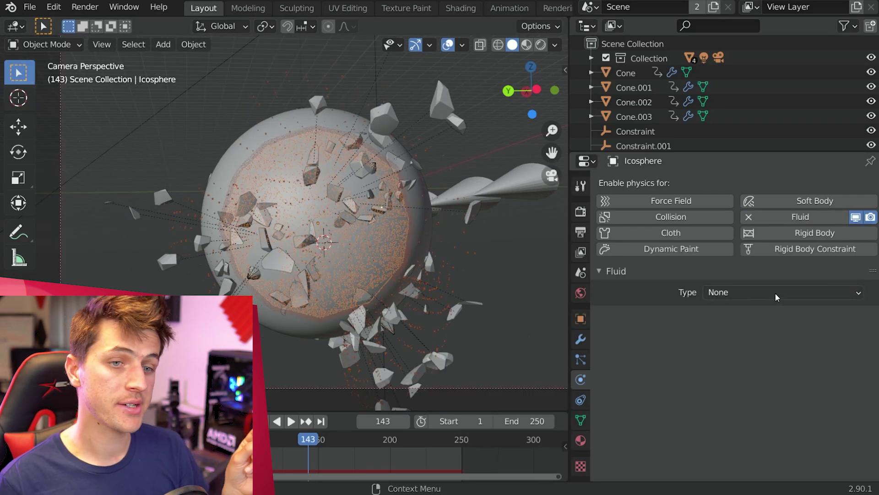
left_click(775, 293)
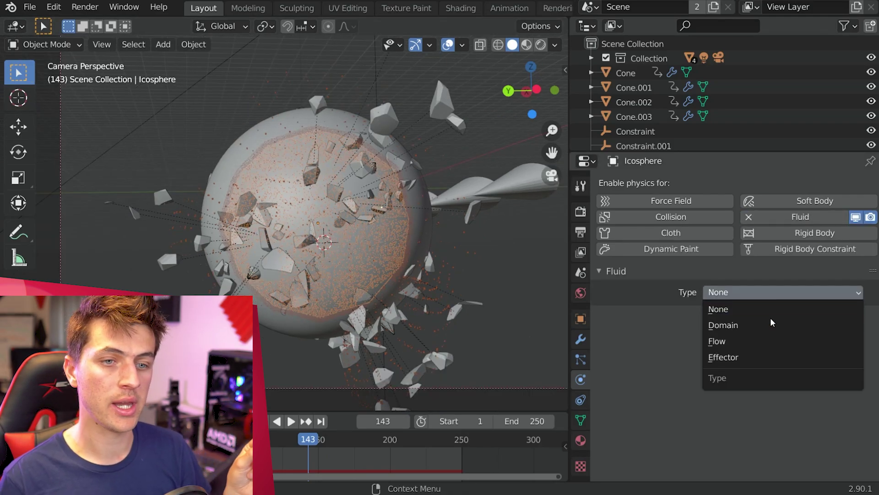
left_click(778, 343)
scroll(806, 291, "down", 5)
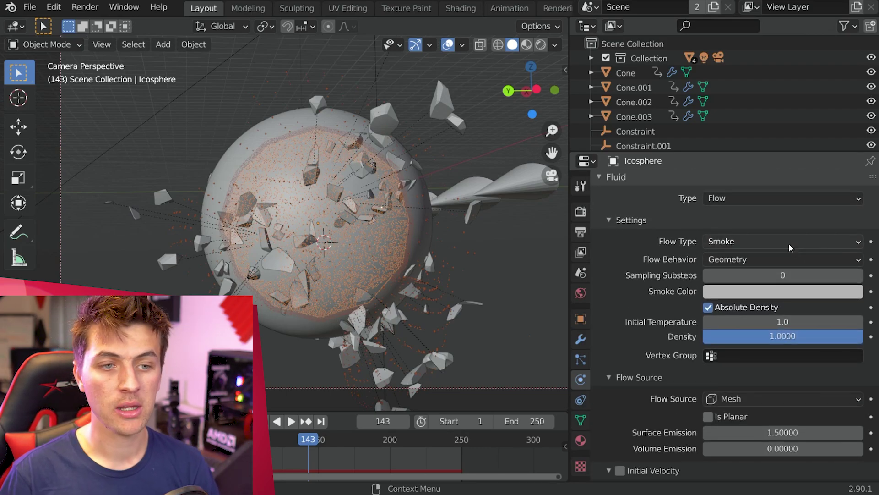
left_click(789, 245)
left_click(789, 269)
left_click(789, 260)
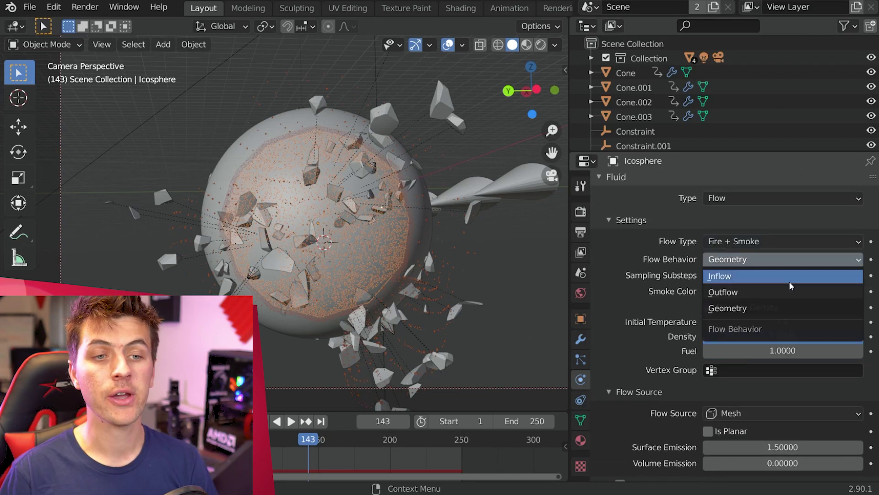
left_click(790, 282)
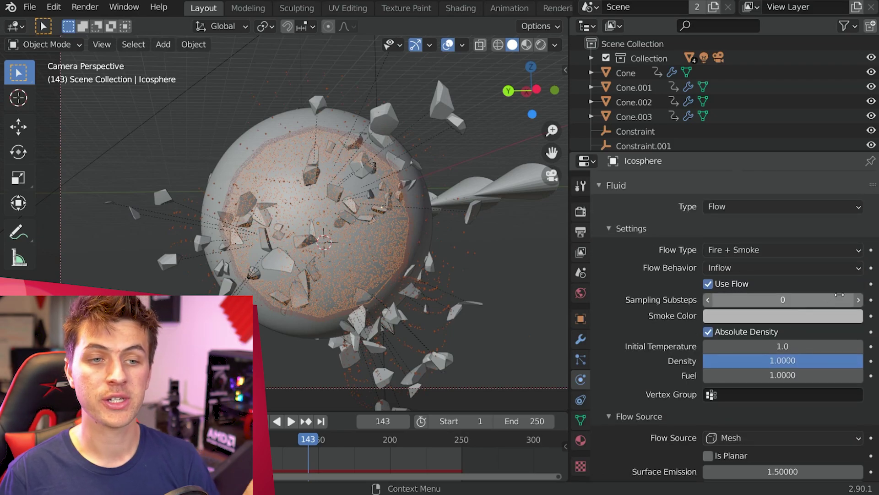
Step: Set initial temperature 3.0 and surface and volume emission 0.25, zeroing both at frame 198
scroll(808, 307, "down", 2)
left_click(803, 313)
key("Return")
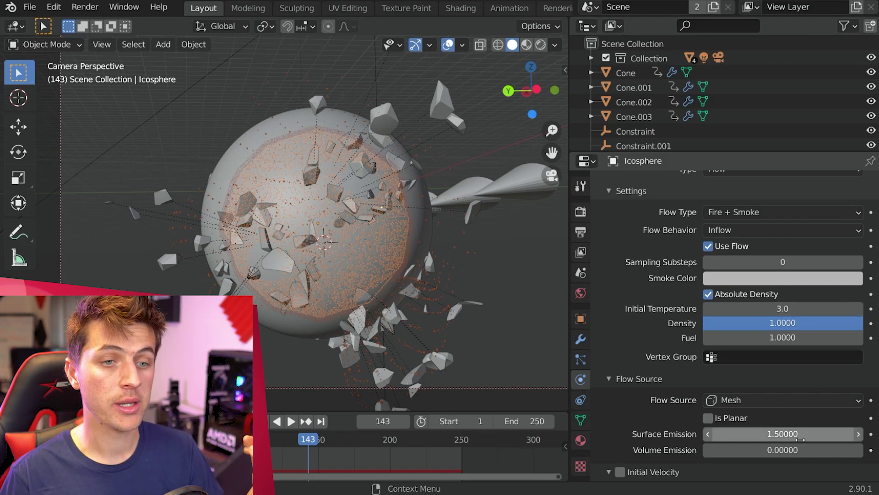
left_click(793, 434)
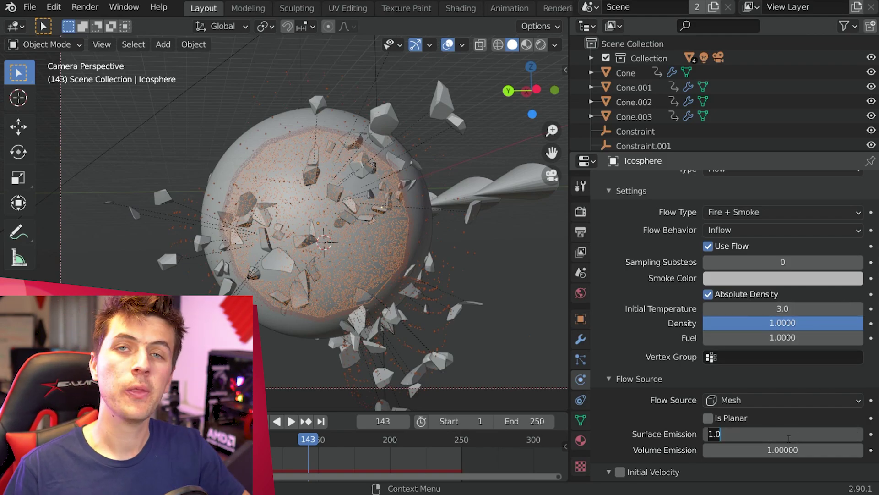
type(".25")
key("Return")
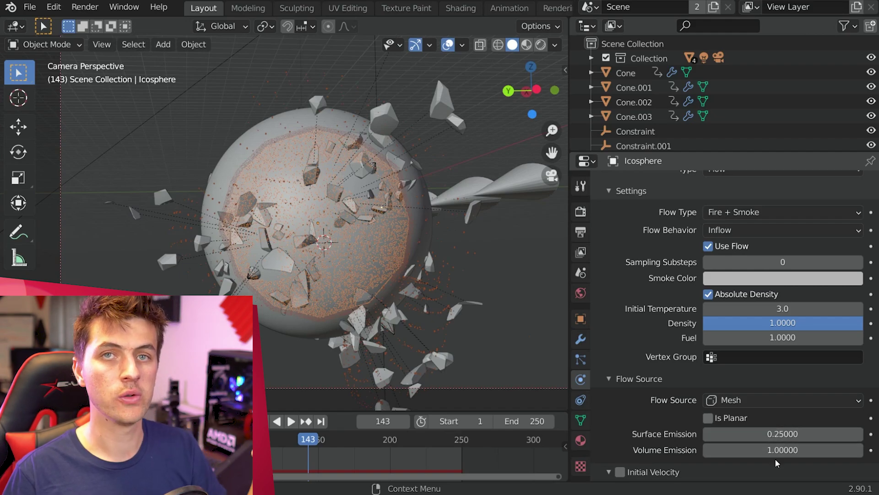
left_click(782, 444)
type(".25")
key("Return")
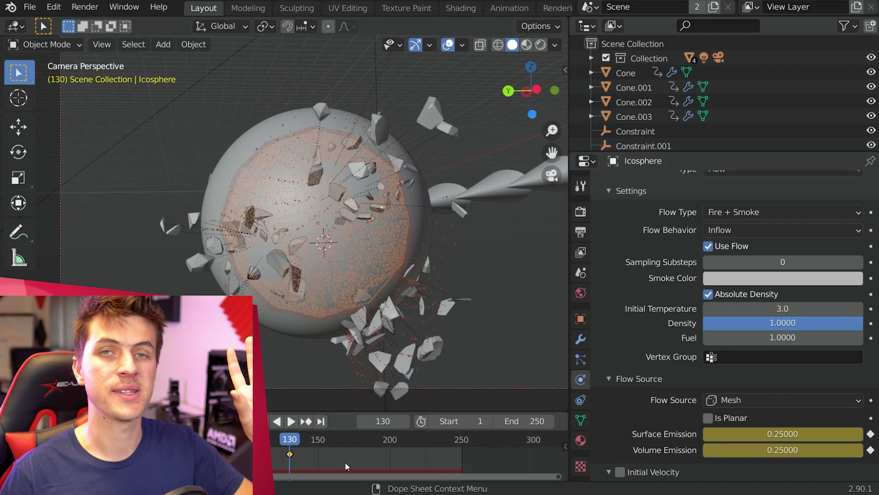
left_click(386, 442)
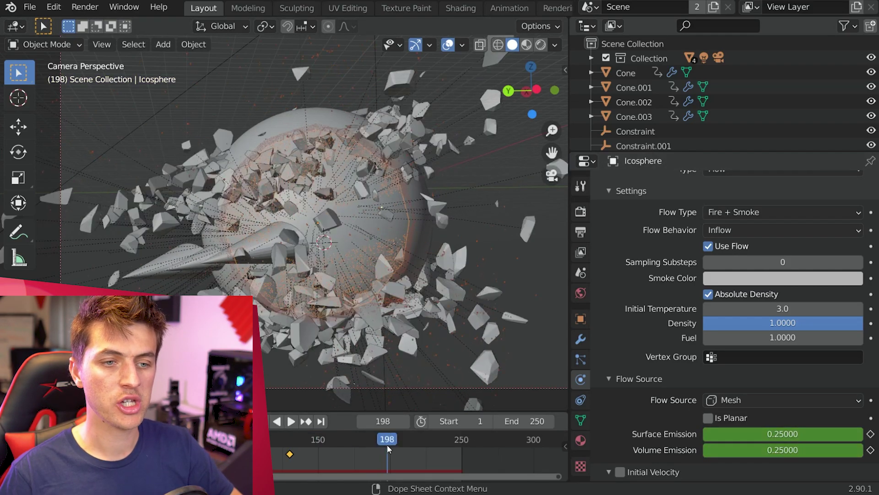
key("BackSpace")
key("BackSpace")
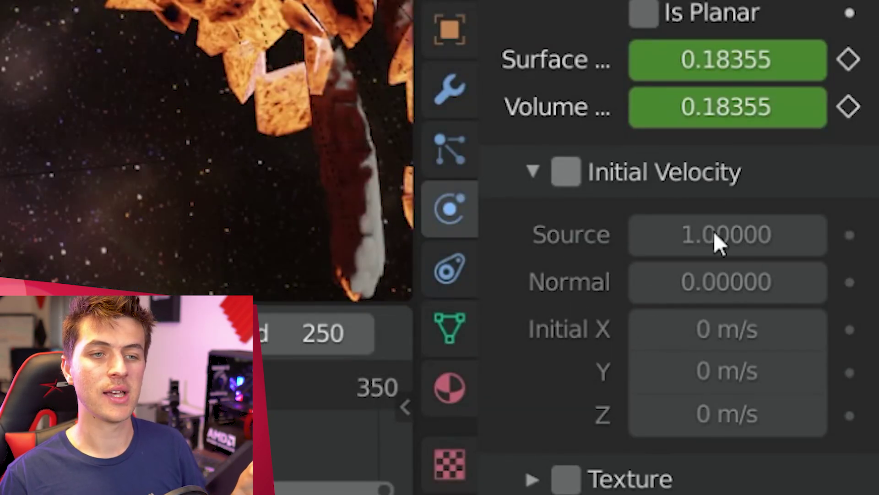
Step: Enable initial velocity with Source and Normal both at 0.25
left_click(566, 172)
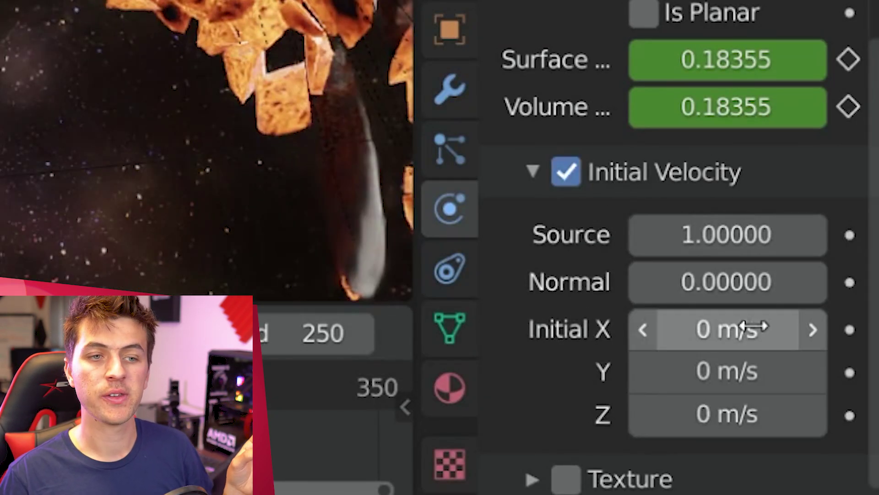
left_click_drag(722, 235, 722, 281)
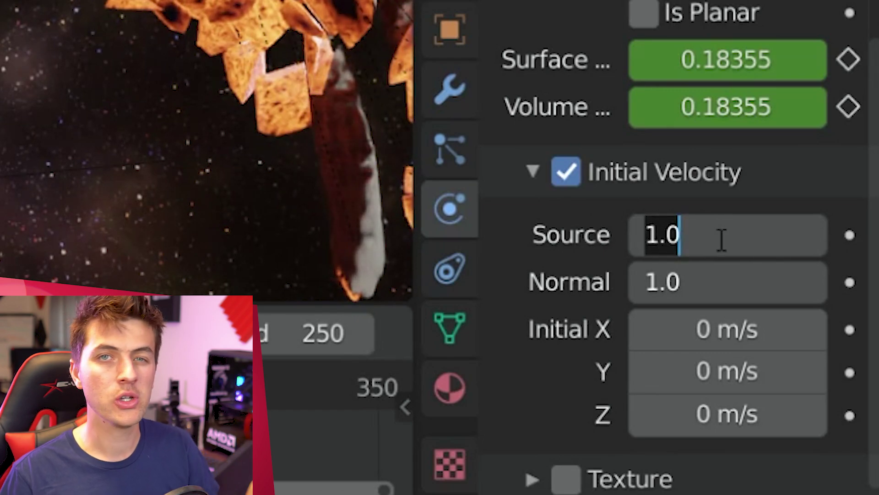
type(".25")
key("Return")
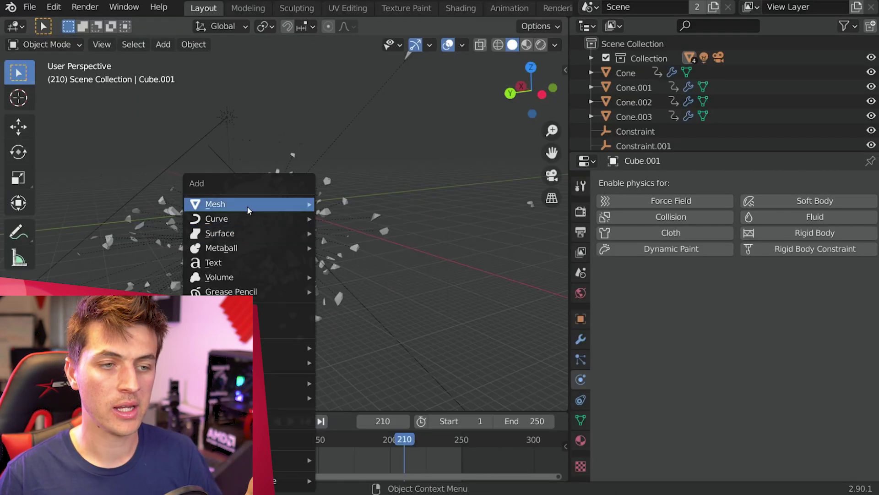
Step: Add a cube and scale it up around the exploding Earth
mouse_move(248, 207)
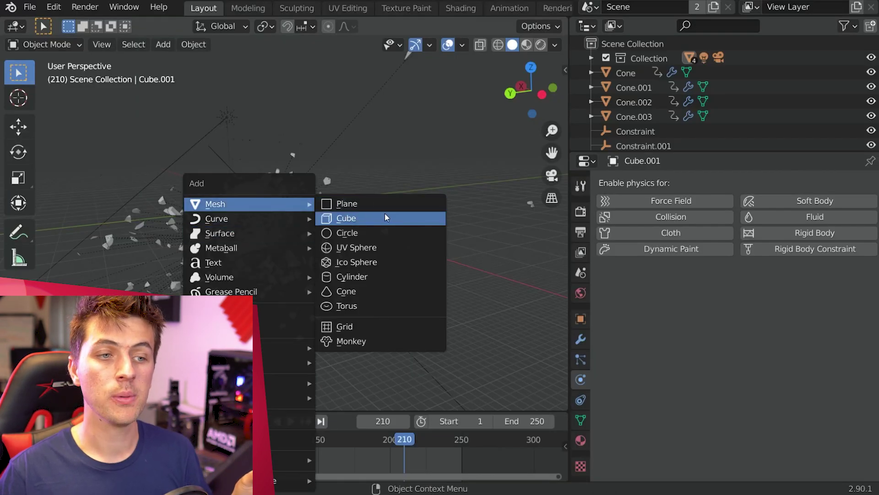
left_click(385, 218)
key("s")
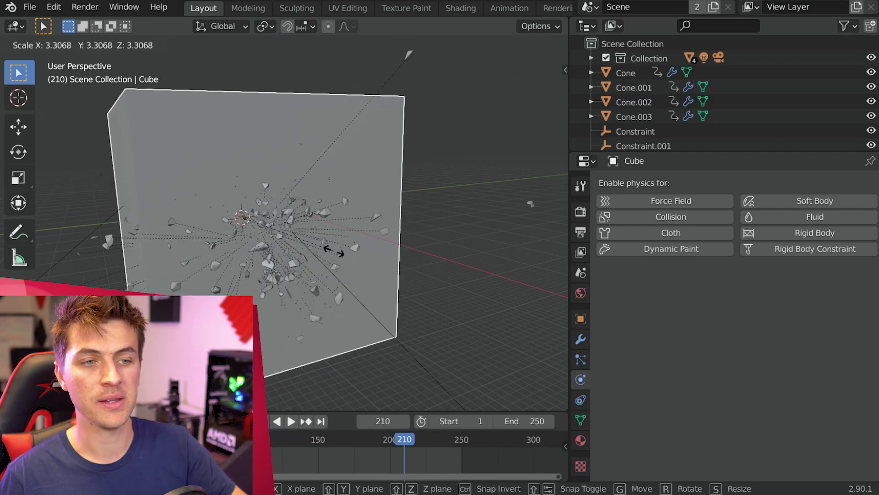
left_click(356, 247)
Step: Switch the viewport to wireframe shading and the right orthographic view
key("z")
left_click(293, 247)
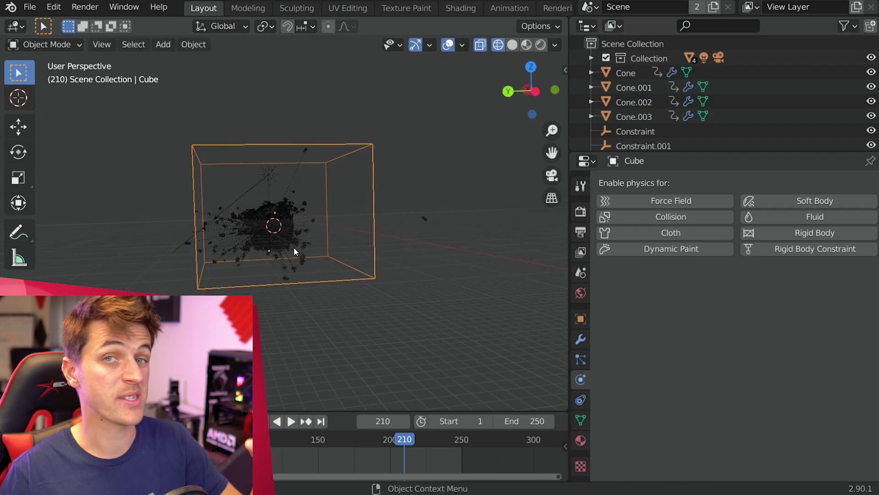
scroll(321, 249, "up", 4)
middle_click_drag(300, 255, 356, 255, "shift")
key("KP_3")
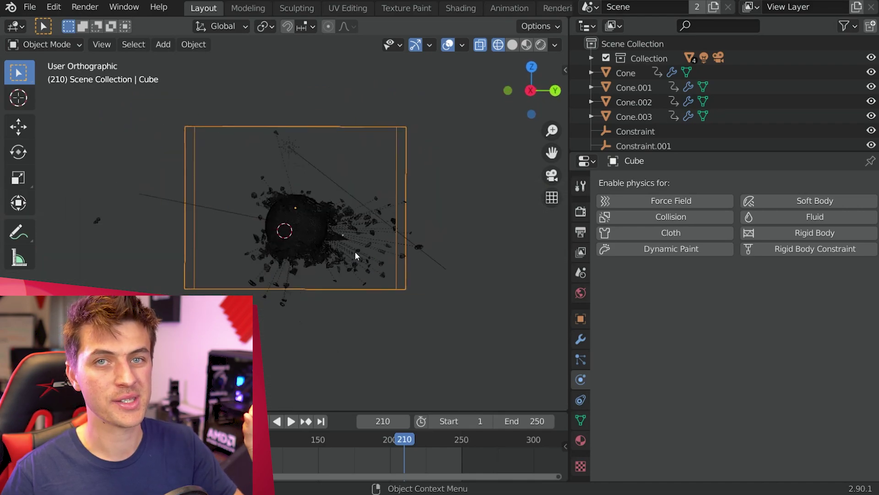
Step: Move the cube to enclose the Earth and make it a fluid Domain
key("g")
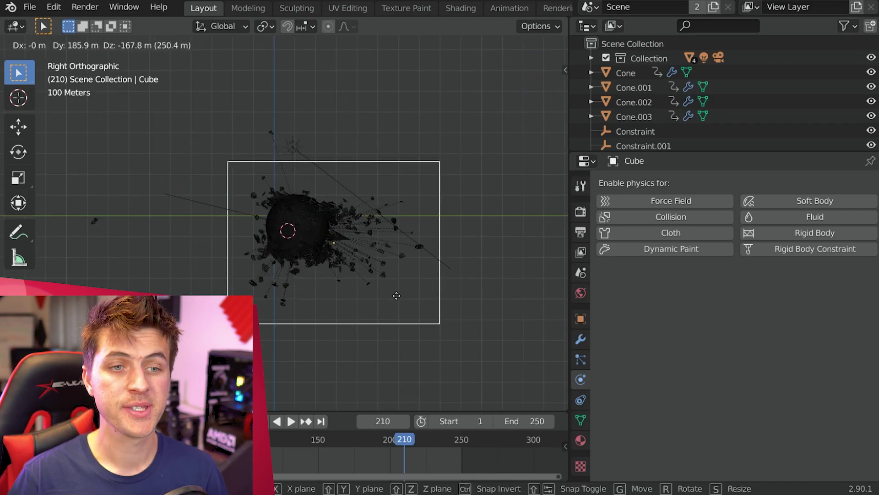
left_click(396, 296)
scroll(389, 297, "up", 2)
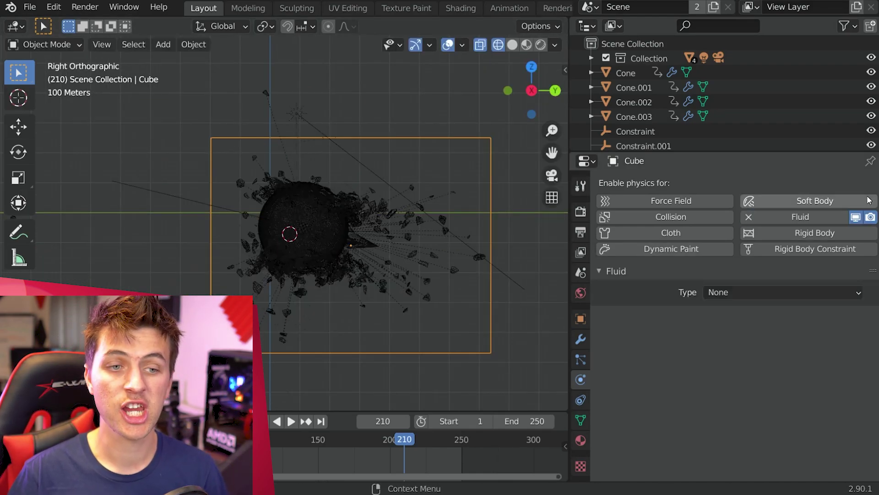
left_click(821, 293)
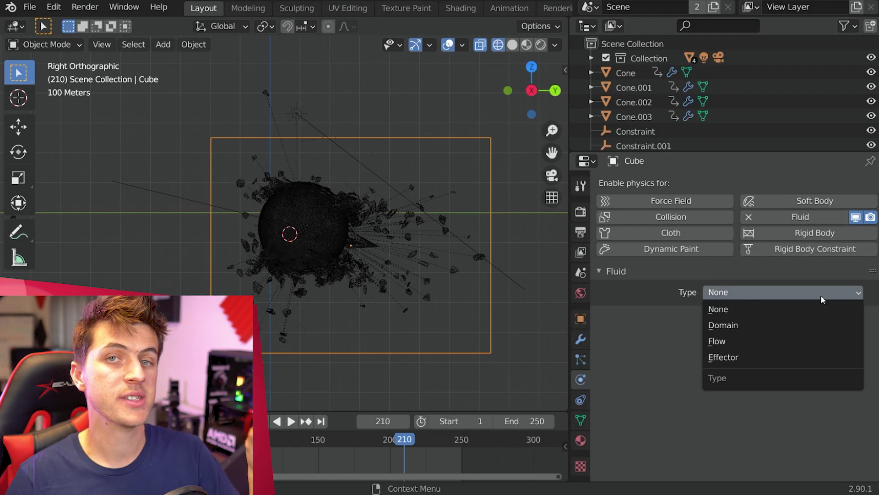
left_click(820, 324)
Step: Set the domain Time Scale to 0.2 and turn on Adaptive Domain
scroll(845, 293, "down", 5)
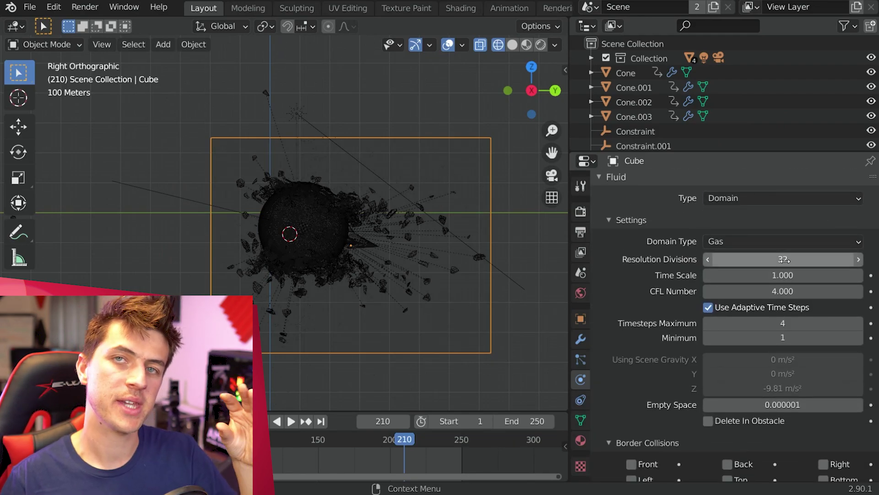
left_click(849, 276)
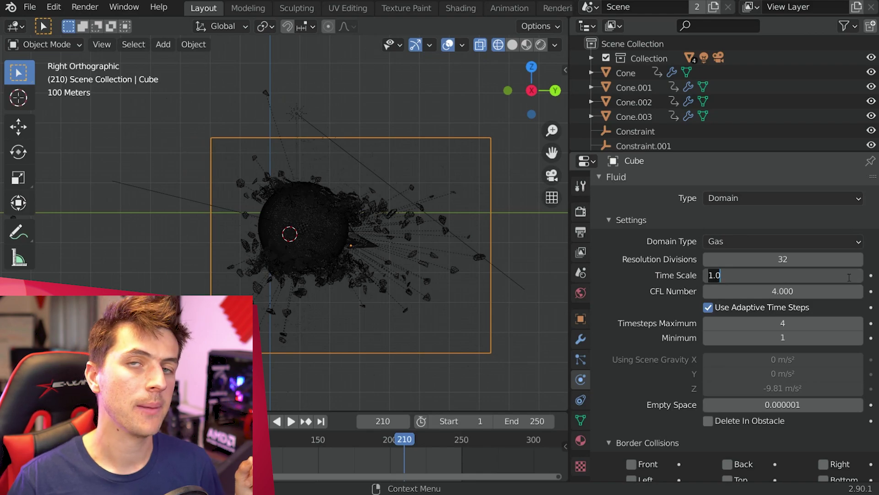
key("Return")
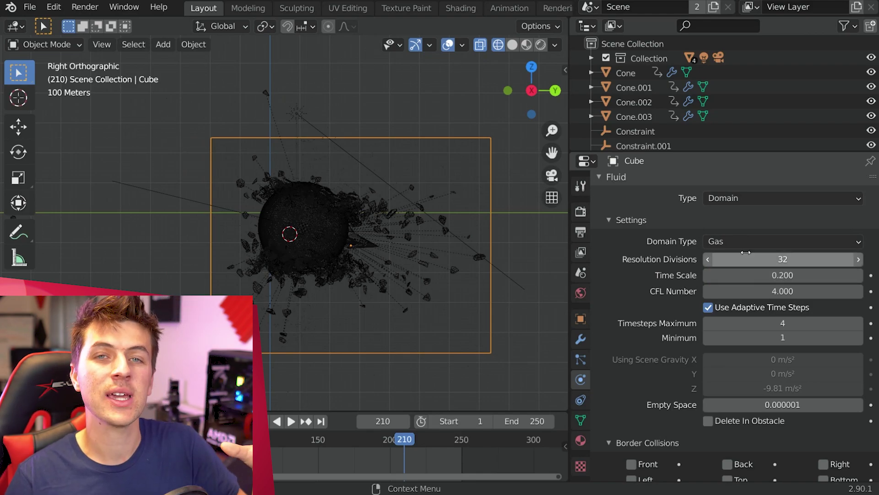
scroll(818, 298, "down", 9)
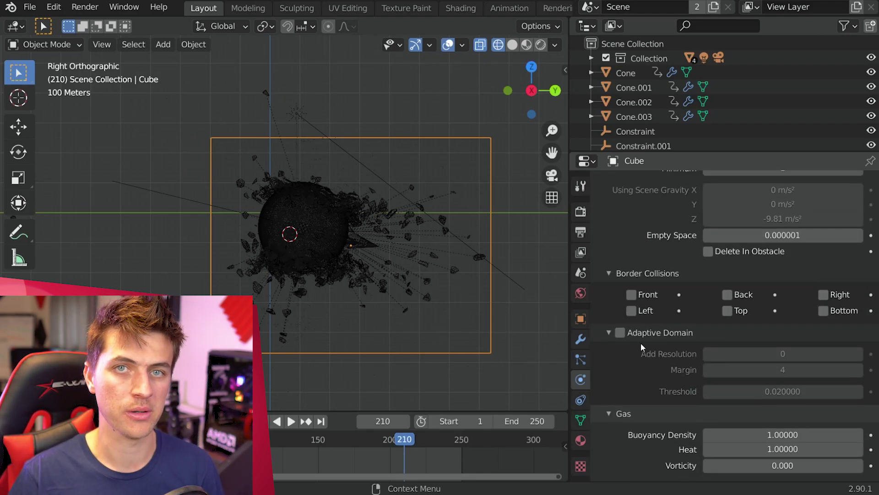
left_click(621, 333)
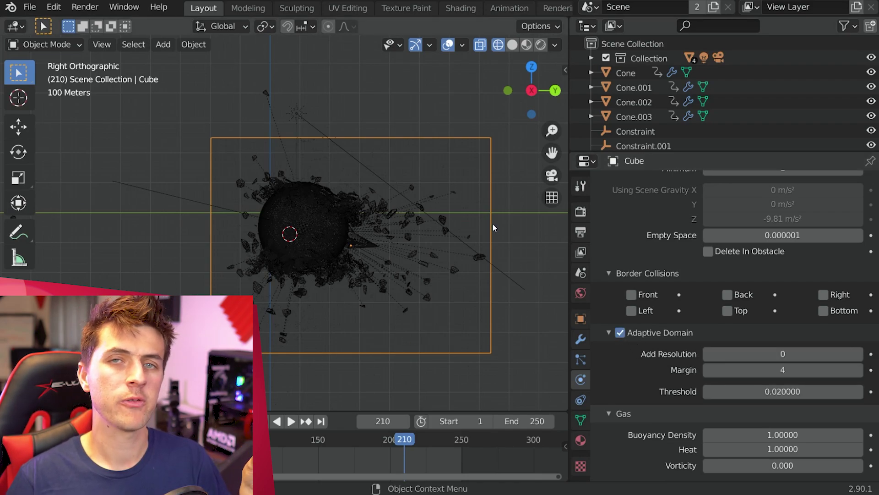
Step: Set vorticity to 0.06 and enable Dissolve with a time of 50
scroll(777, 321, "down", 6)
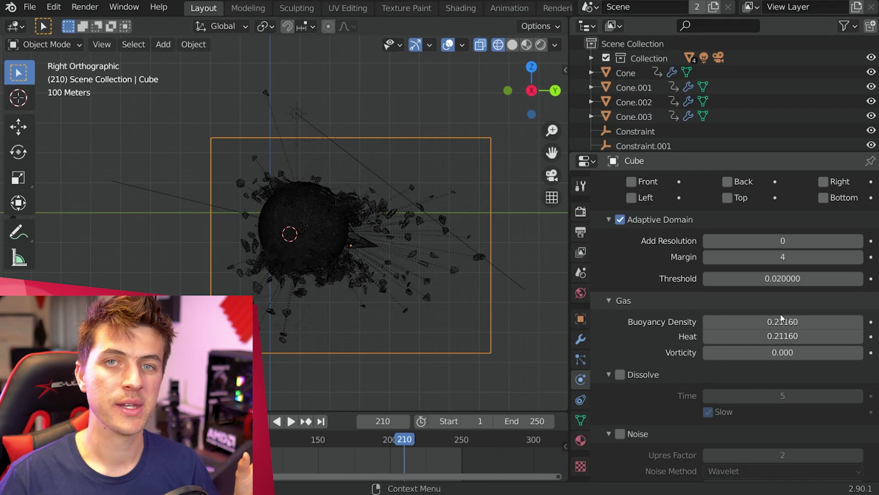
left_click(788, 357)
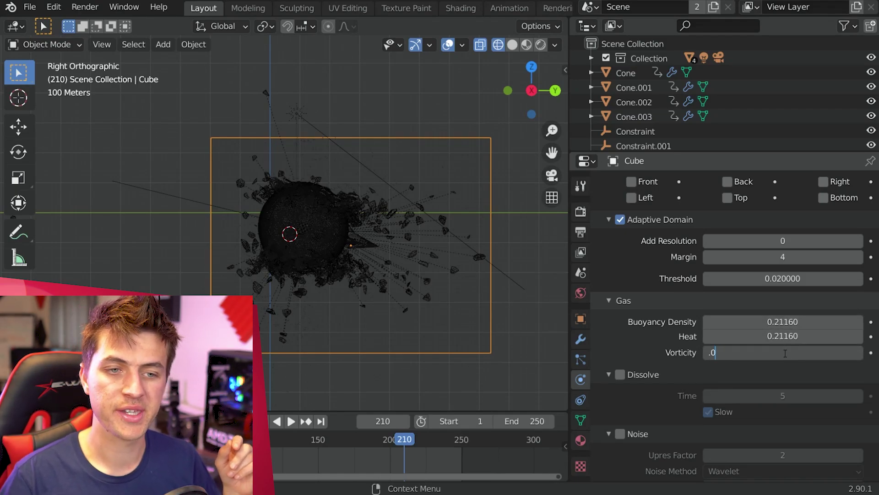
type(".06")
key("Return")
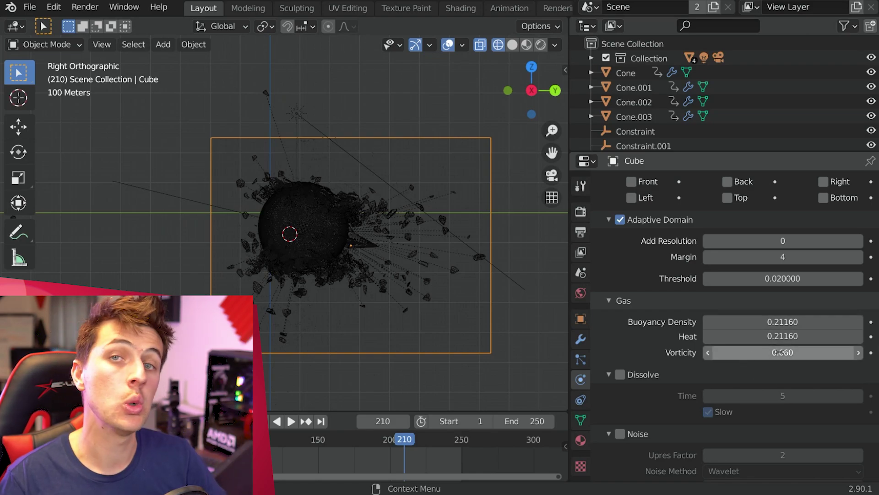
left_click(620, 375)
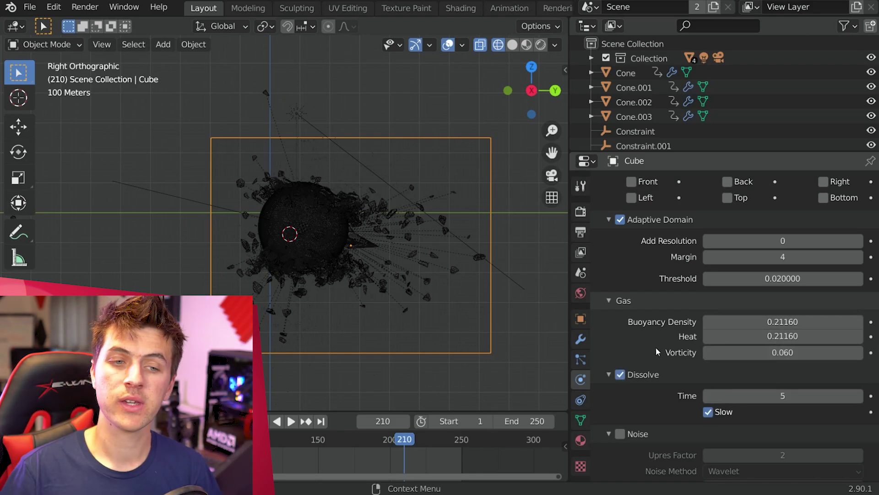
left_click(786, 399)
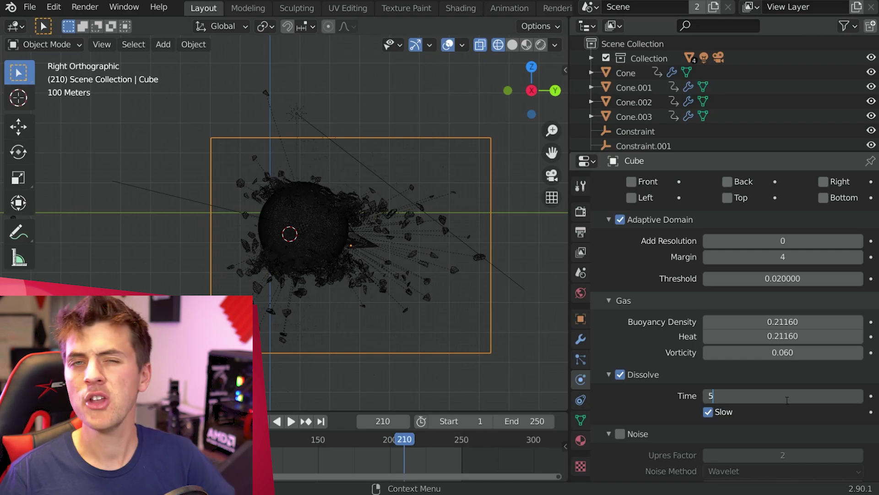
type("50")
key("Return")
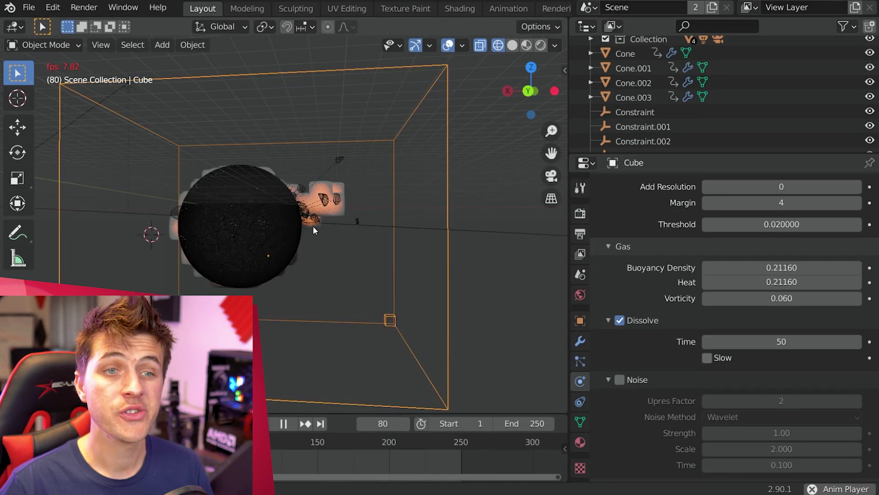
Step: Change the smoke domain's Resolution Divisions to 64 while previewing the simulation playback
middle_click_drag(312, 226, 366, 278)
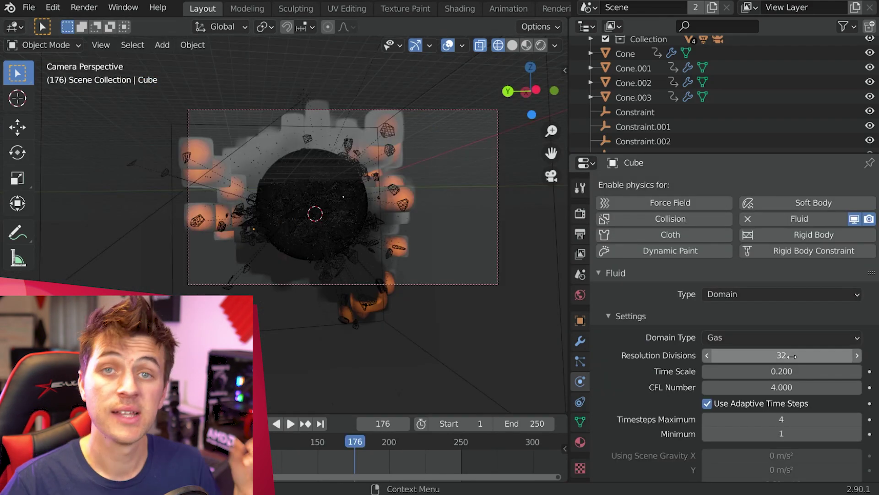
left_click(789, 357)
type("64")
key("Return")
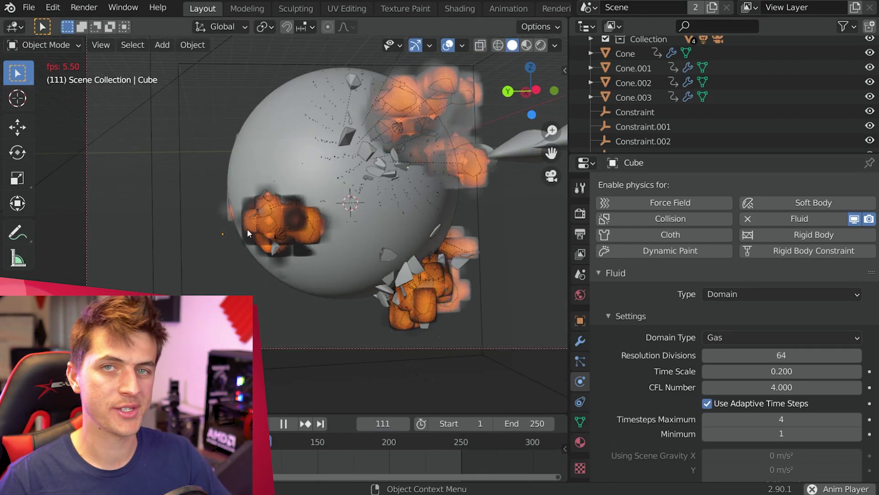
scroll(435, 231, "down", 1)
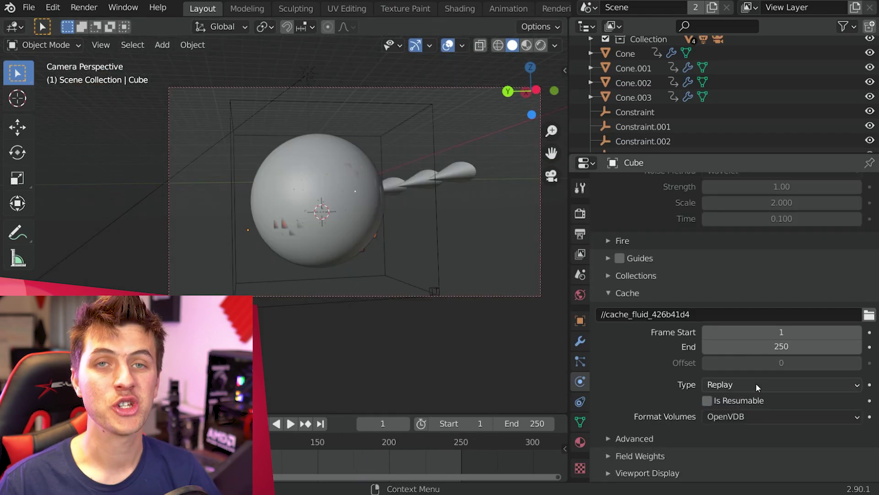
Step: Set the fluid cache type to All and enable smoke Noise with Strength 3 and Scale 3
left_click(757, 385)
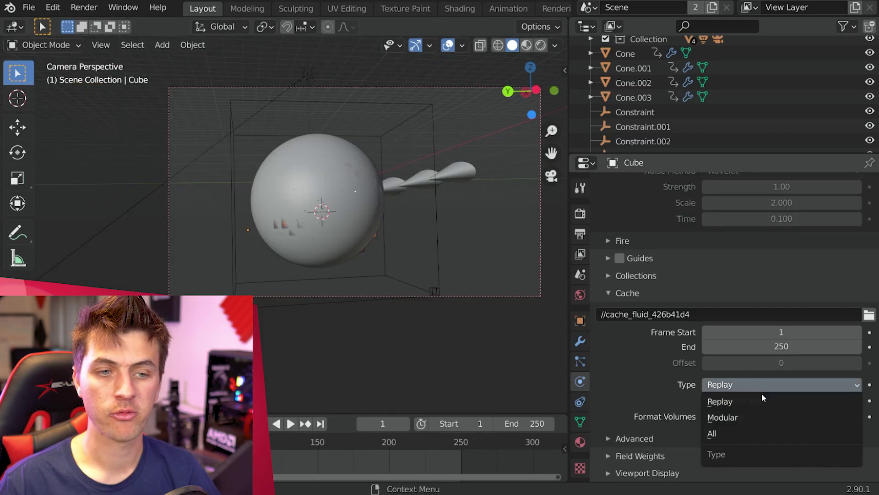
left_click(774, 433)
scroll(735, 387, "up", 6)
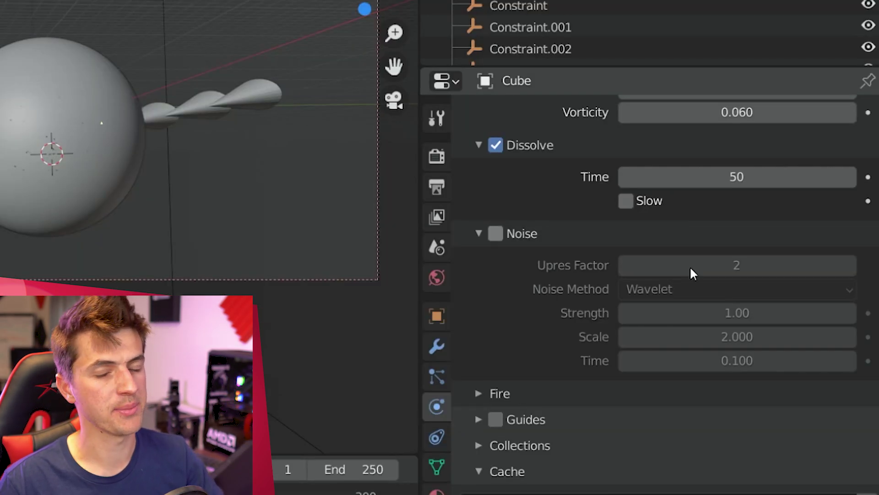
left_click(496, 233)
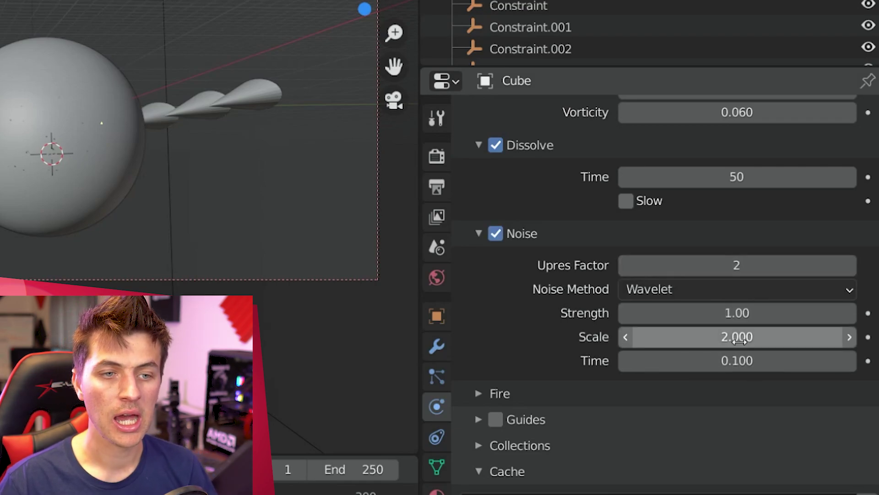
double_click(737, 313)
type("3")
key("Return")
double_click(737, 337)
type("3")
key("Return")
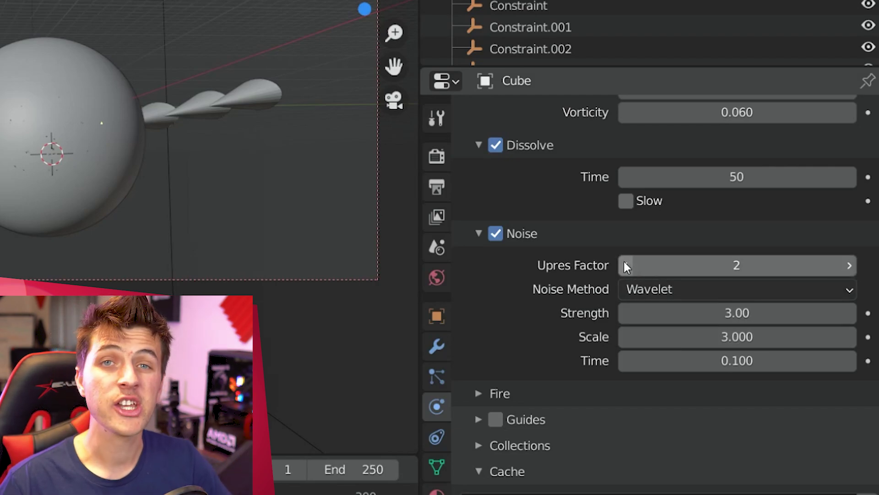
Step: Lower Upres Factor to 1, change Resolution Divisions, and bake all frames 1–250
left_click(627, 265)
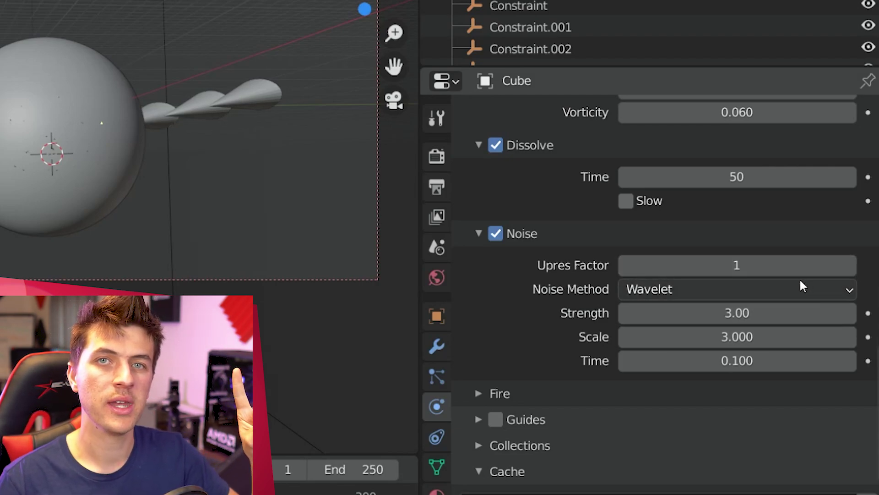
scroll(799, 366, "up", 5)
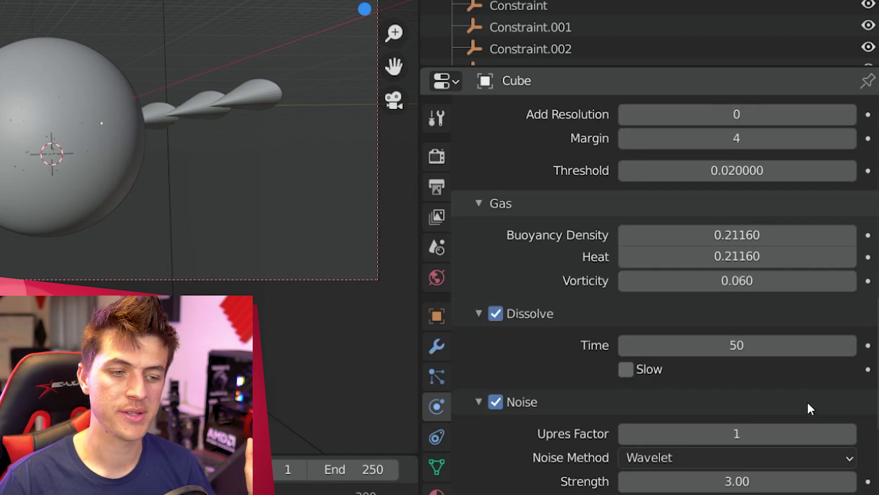
scroll(806, 405, "up", 10)
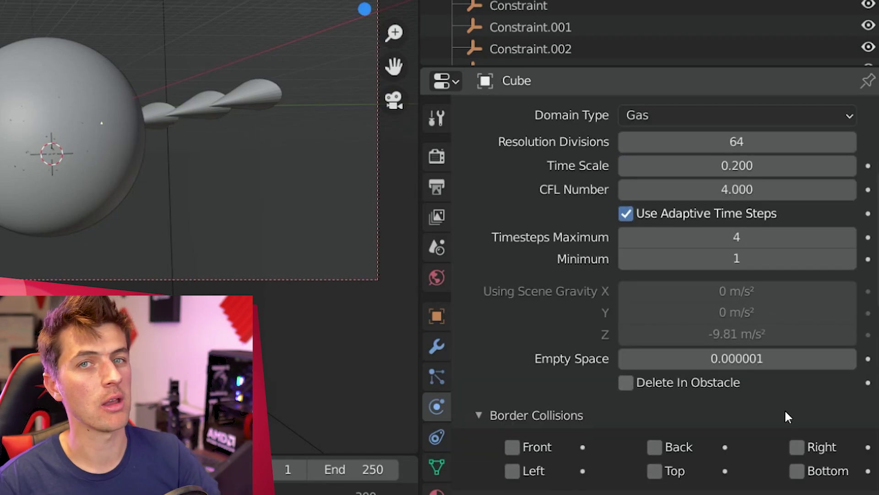
scroll(785, 409, "up", 5)
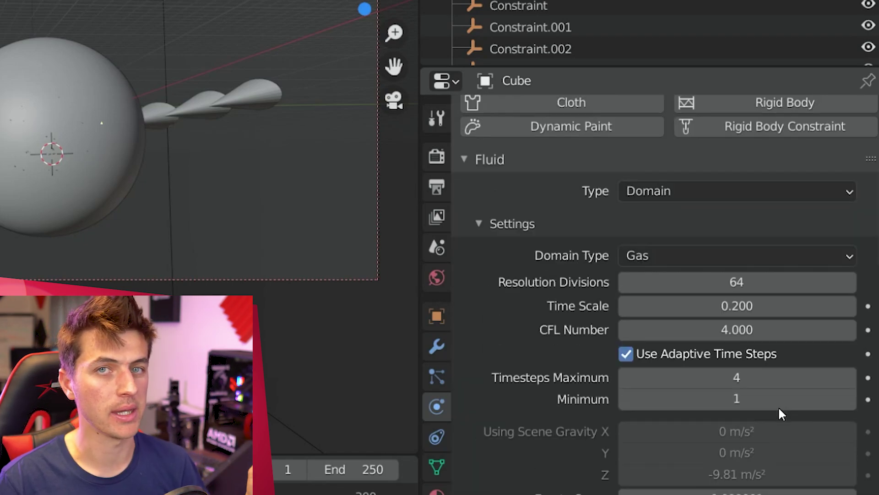
left_click(728, 337)
type("2")
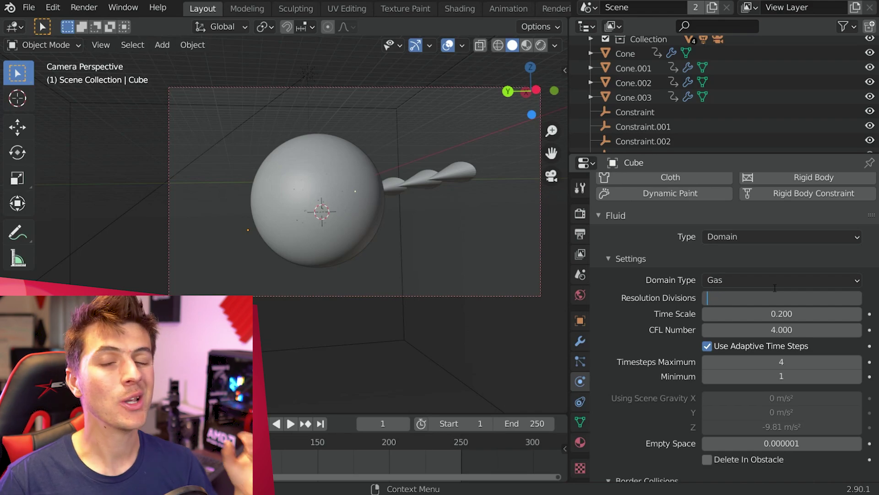
type("256")
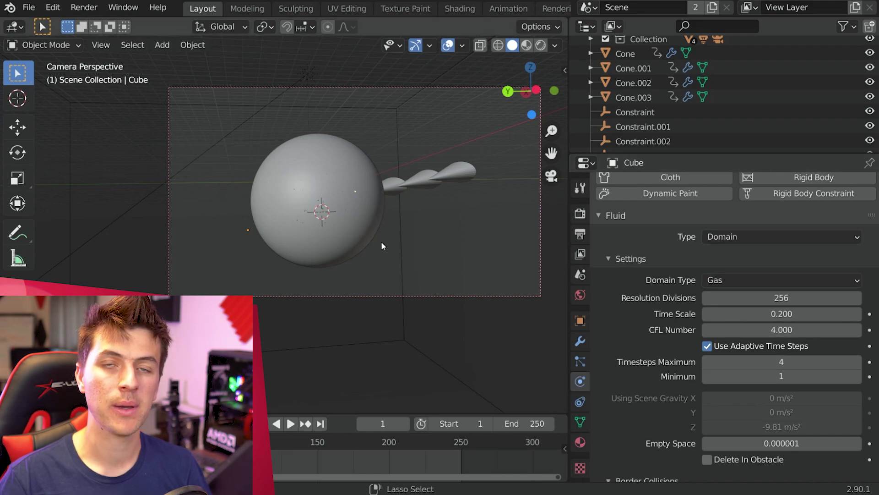
scroll(742, 403, "down", 12)
left_click(747, 417)
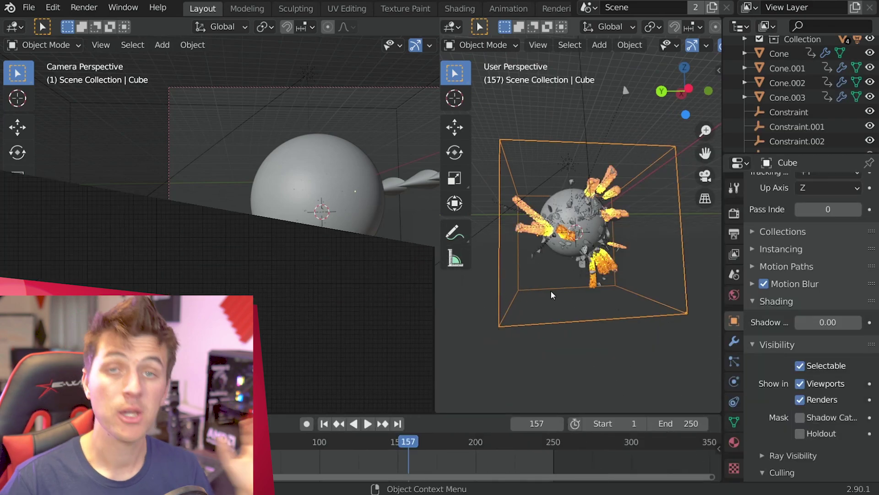
Step: Give the smoke domain a new material with a Principled Volume replacing the Principled BSDF on the Volume output
key("shift+F3")
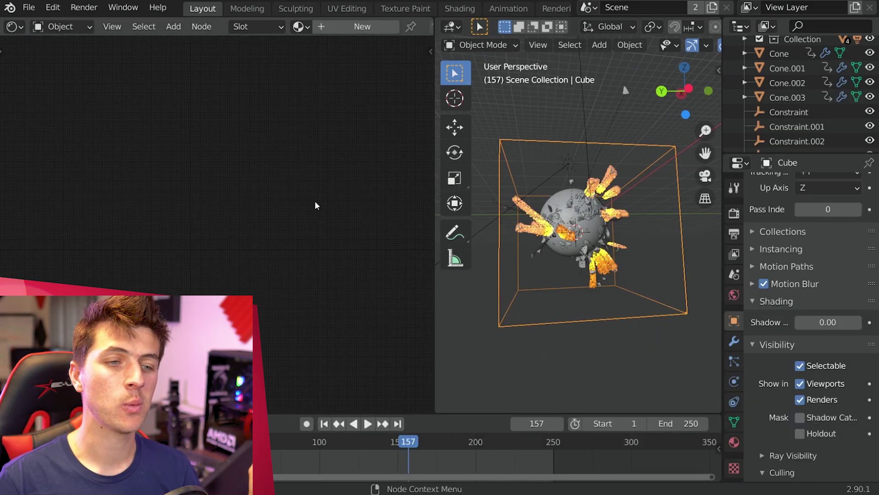
left_click(377, 27)
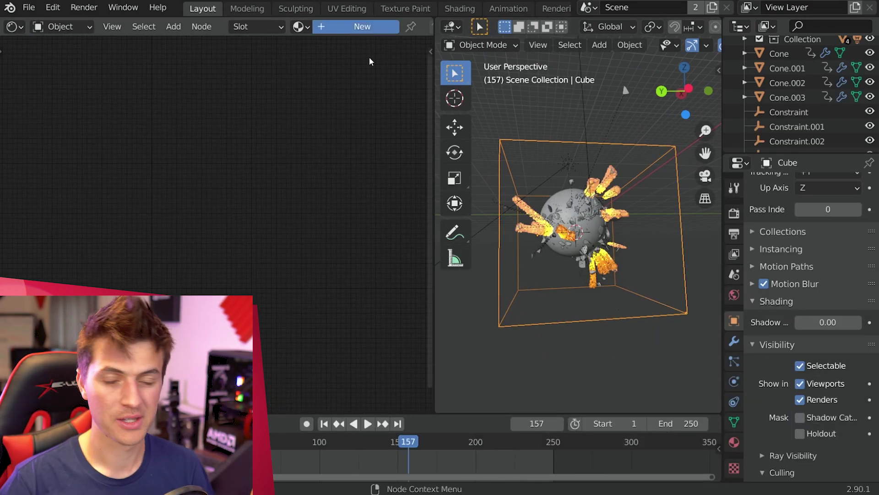
scroll(275, 200, "up", 4)
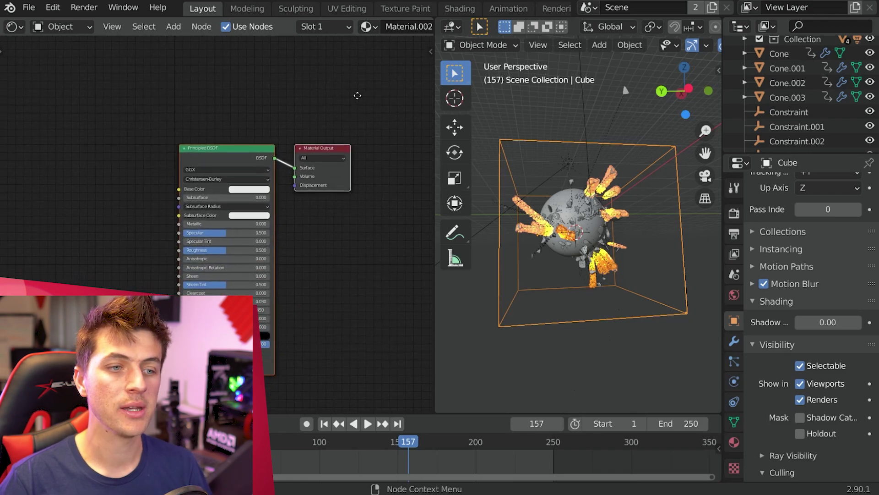
left_click(240, 119)
key("x")
key("shift+a")
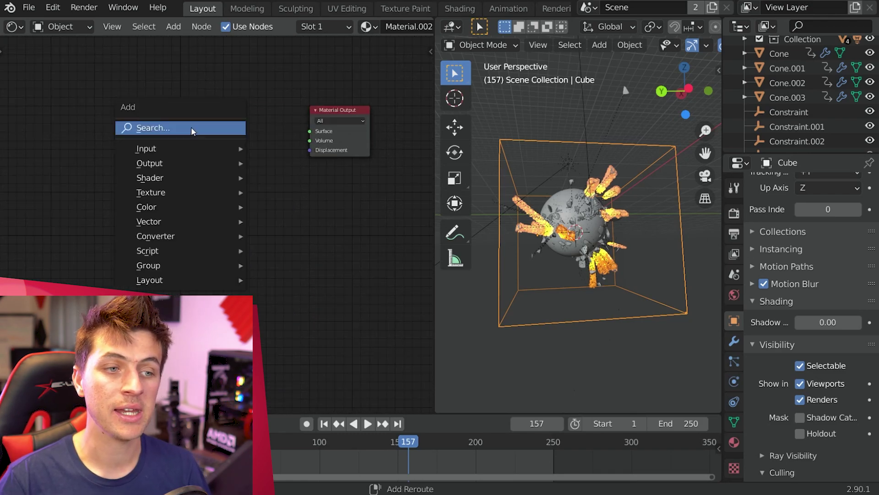
mouse_move(173, 181)
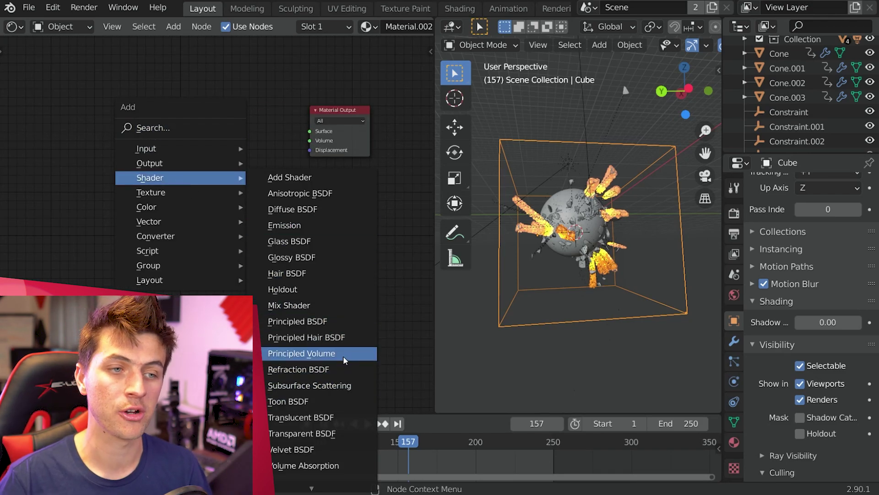
left_click(297, 353)
left_click_drag(234, 145, 297, 188)
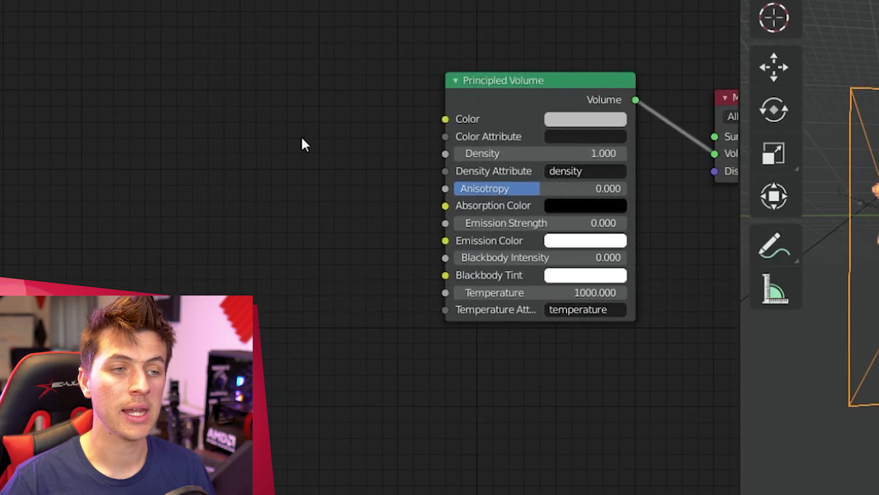
Step: Add a Volume Info node and connect its Density to the Principled Volume Density
key("shift+a")
mouse_move(125, 110)
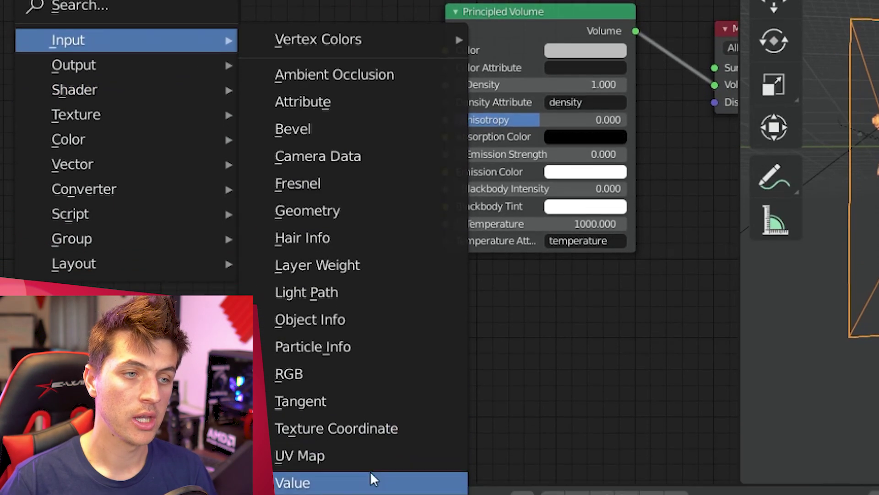
left_click(372, 400)
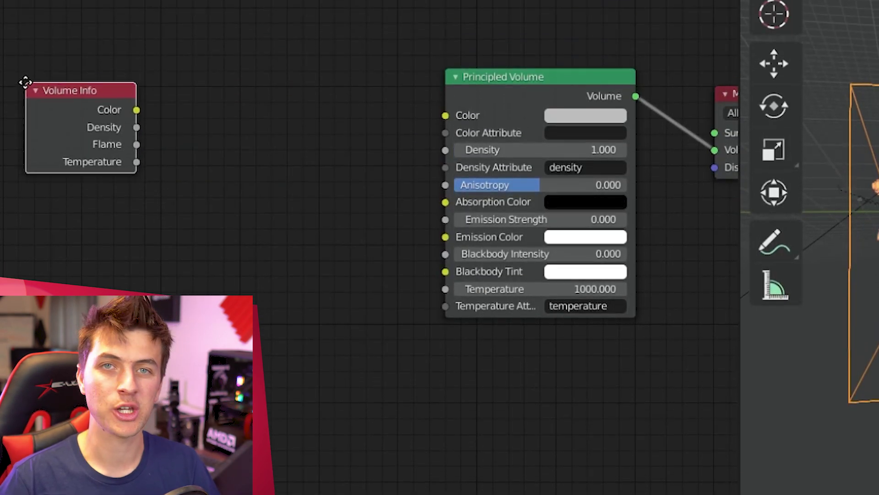
left_click(83, 73)
scroll(138, 91, "up", 1)
left_click_drag(182, 108, 452, 145)
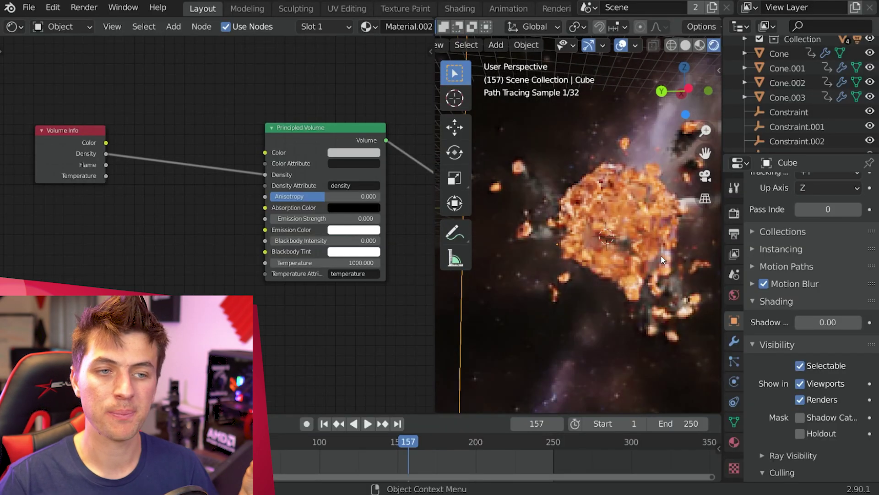
Step: Insert a Math node set to Multiply by 85 into the Density link
key("shift+a")
mouse_move(142, 254)
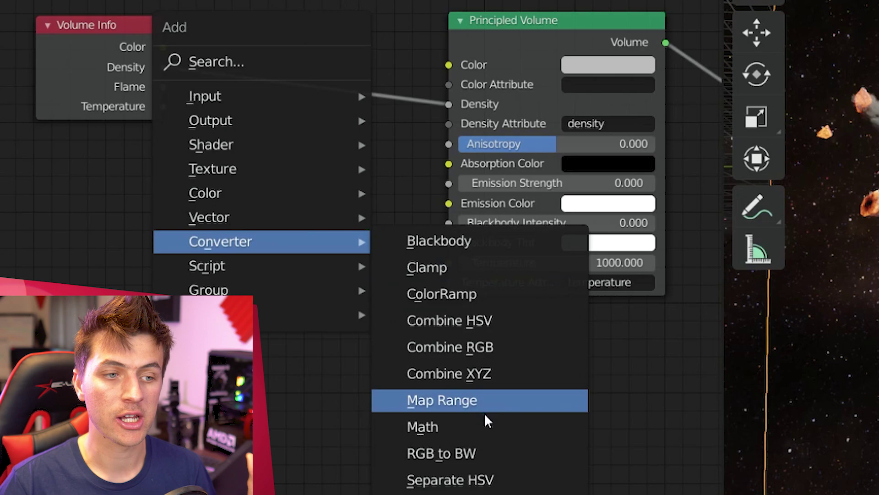
left_click(486, 425)
left_click(320, 33)
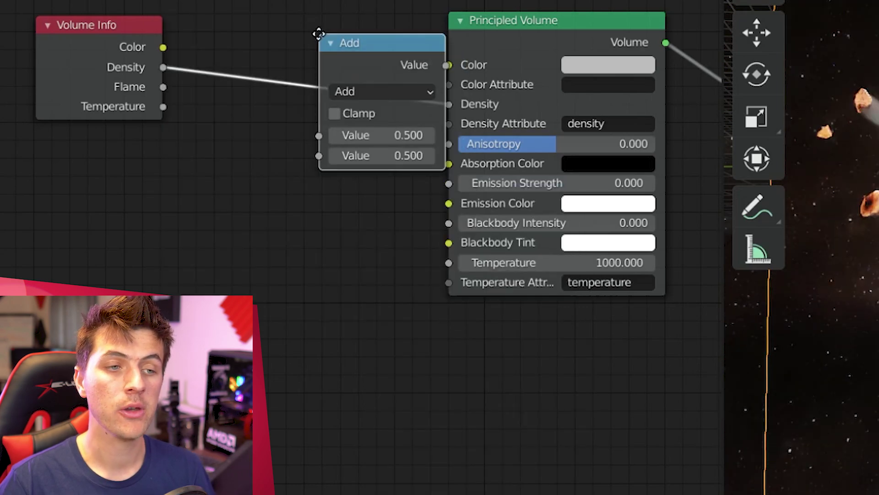
left_click(357, 92)
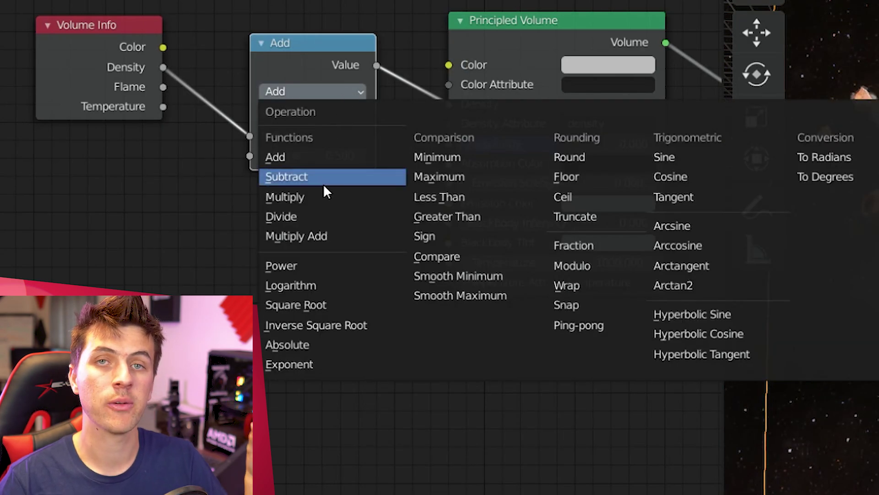
left_click(312, 197)
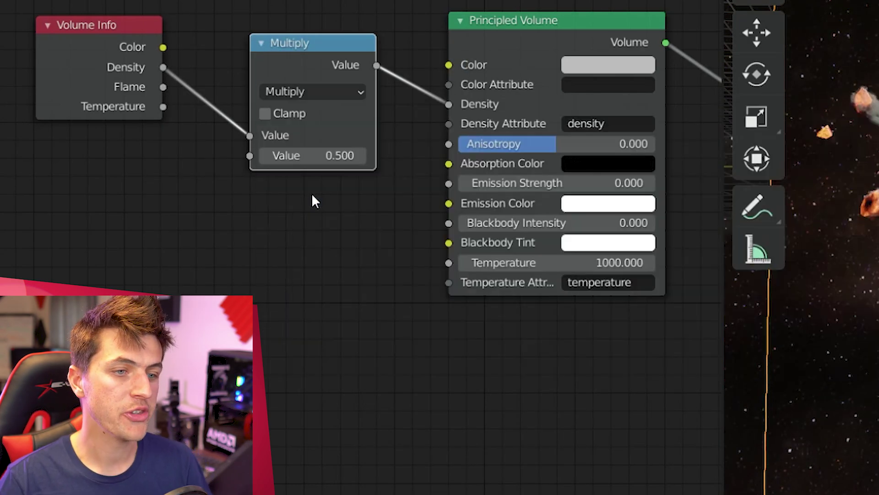
left_click(316, 155)
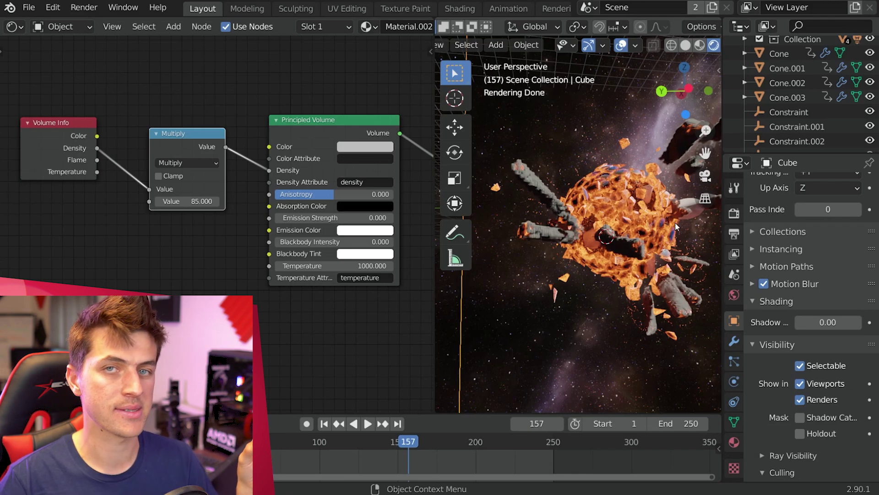
Step: Insert a ColorRamp before the Multiply node and slide its stops inward to sharpen density
key("shift+a")
mouse_move(159, 242)
left_click(259, 274)
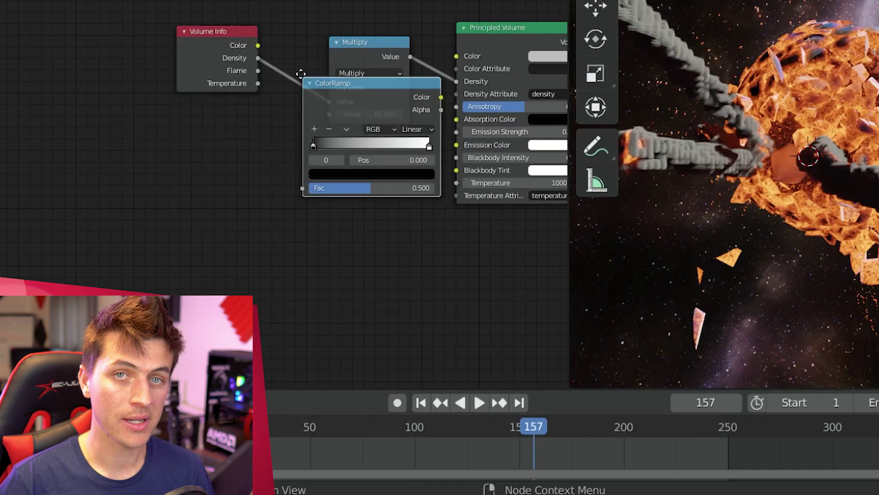
left_click(263, 9)
middle_click_drag(339, 127, 265, 126)
scroll(264, 127, "up", 2)
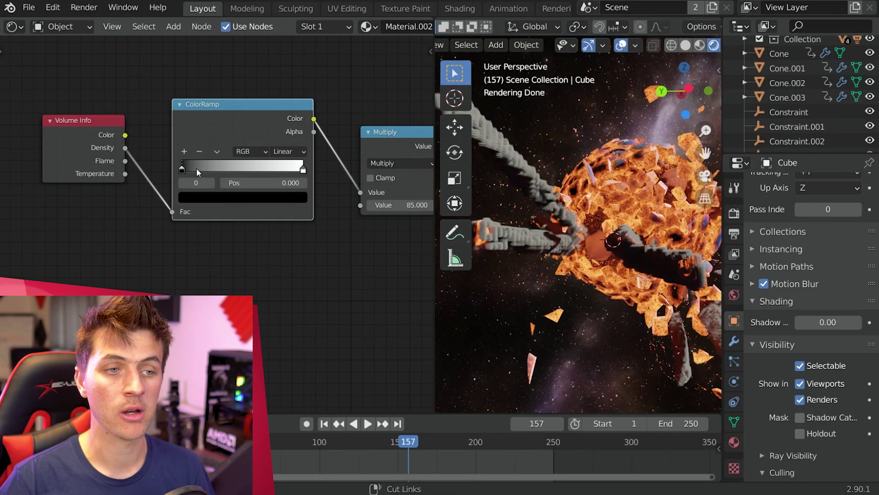
left_click(196, 167, "ctrl")
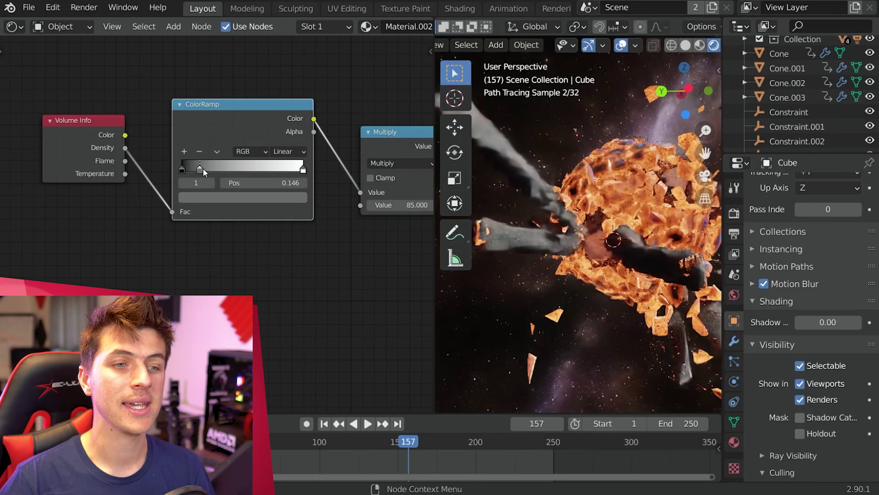
left_click_drag(203, 168, 247, 166)
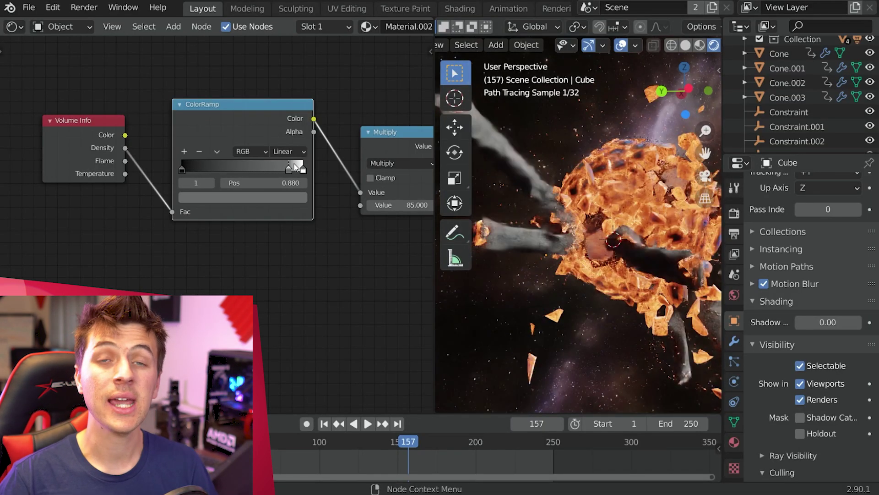
left_click(273, 168, "ctrl")
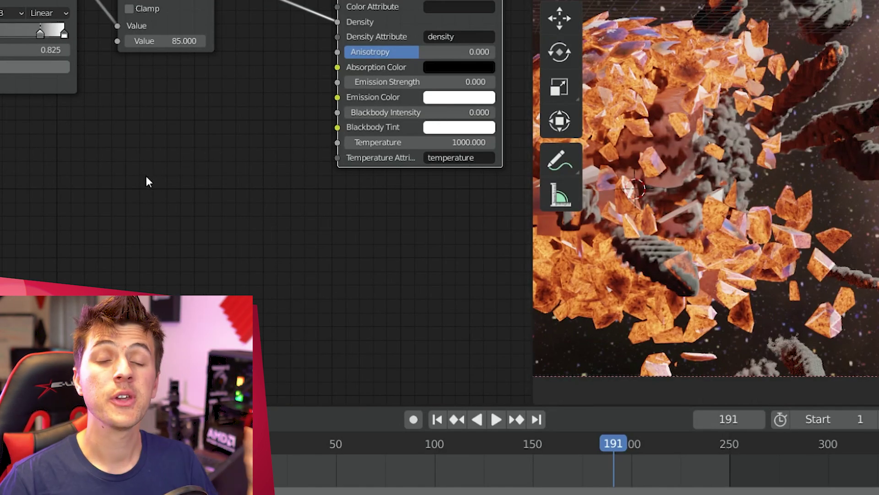
Step: Add a 'heat' Attribute node and route its Fac through a new ColorRamp into Emission Color
key("shift+a")
mouse_move(178, 64)
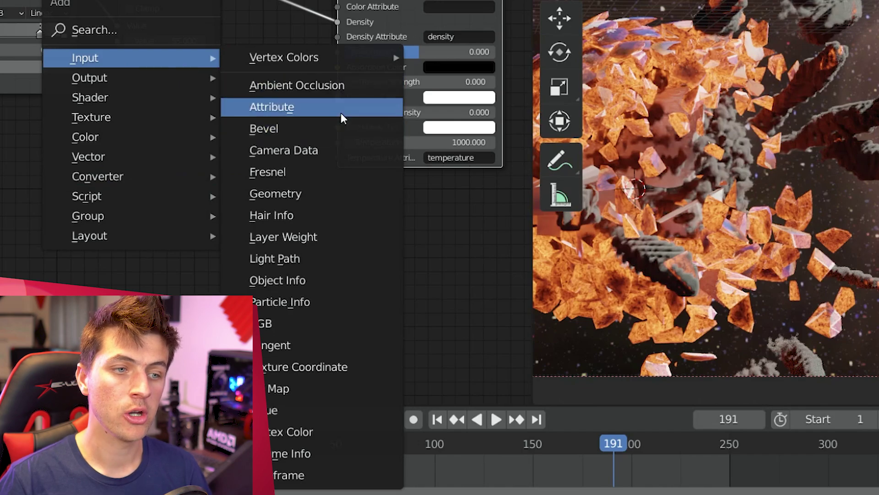
left_click(341, 113)
type("eat")
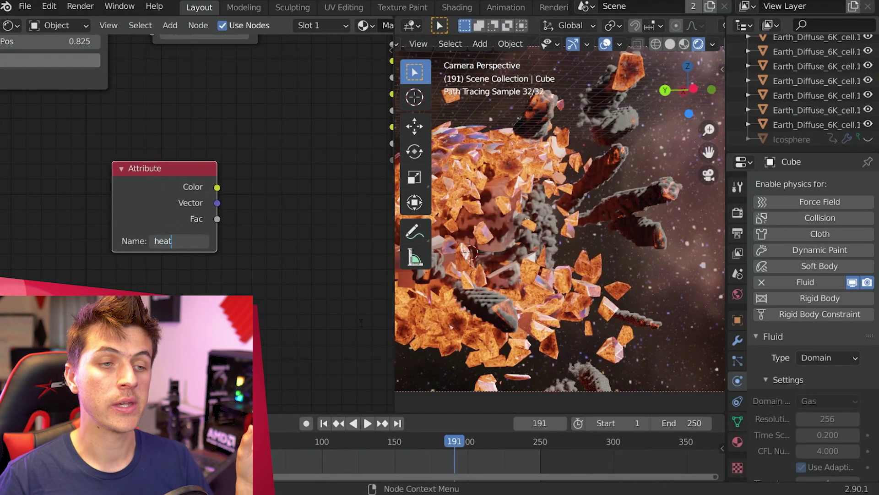
key("Return")
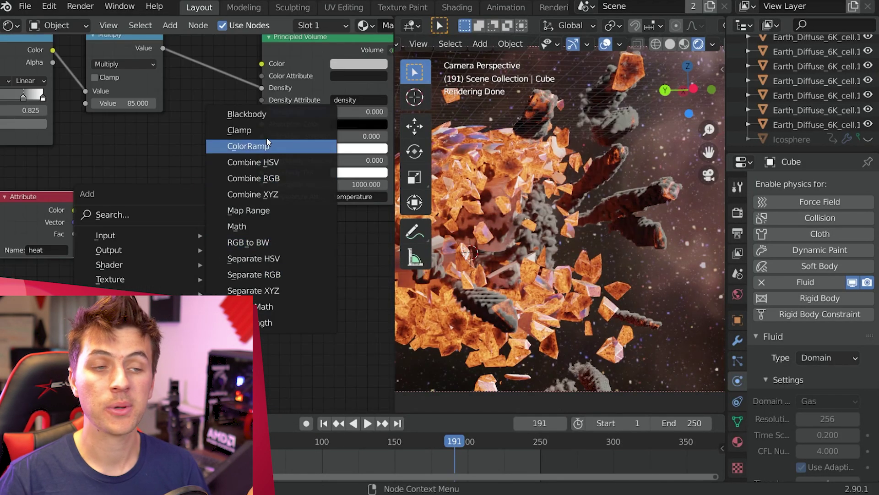
left_click(268, 146)
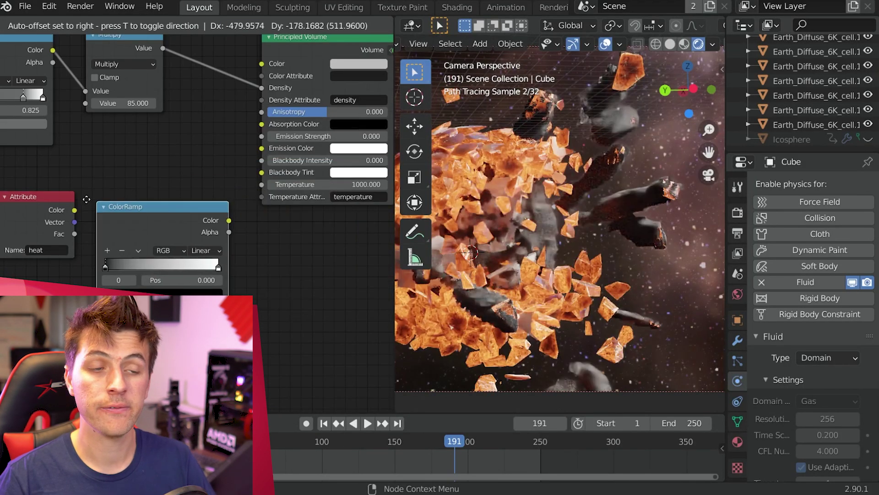
left_click(156, 219)
left_click_drag(130, 234, 129, 232)
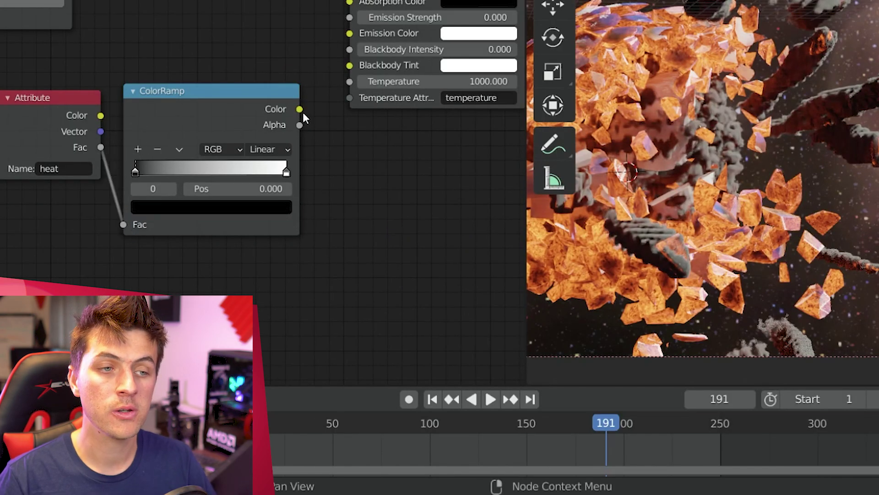
left_click_drag(299, 109, 337, 32)
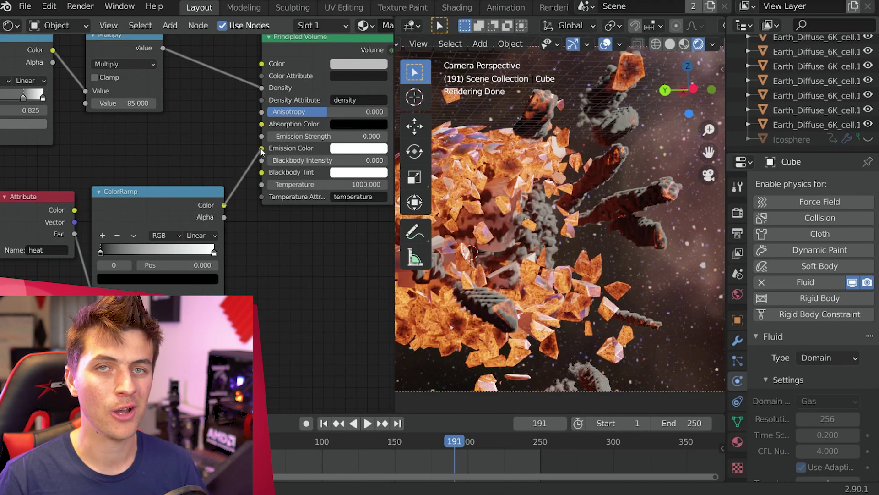
left_click_drag(262, 151, 262, 151)
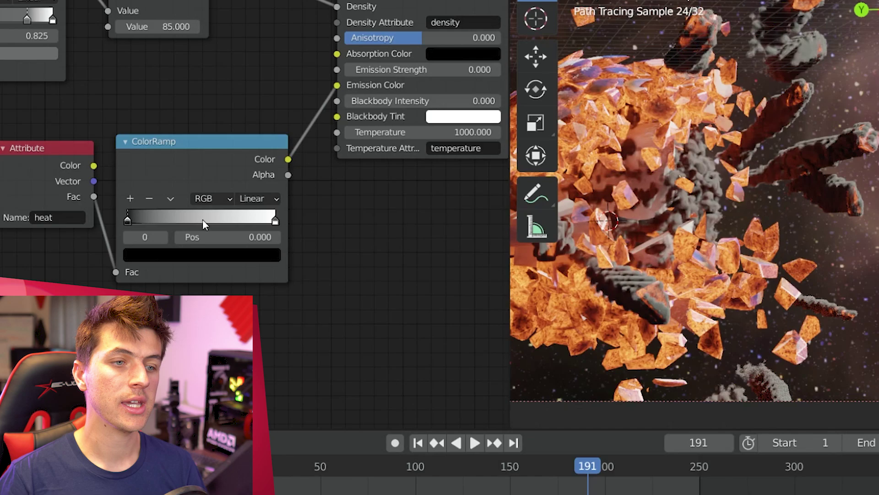
Step: Add an orange middle ramp stop, tint the end stop peach, and set Emission Strength to 2
left_click(203, 219, "ctrl")
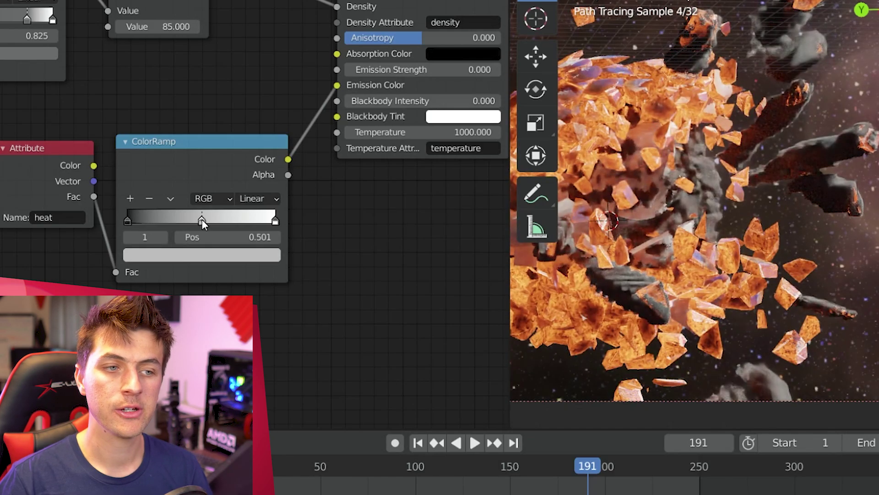
left_click(208, 255)
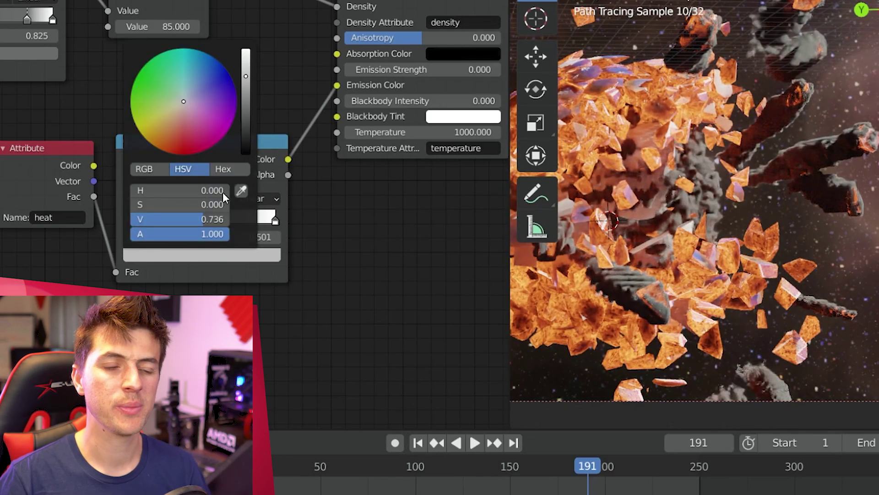
left_click(171, 147)
left_click_drag(248, 78, 248, 50)
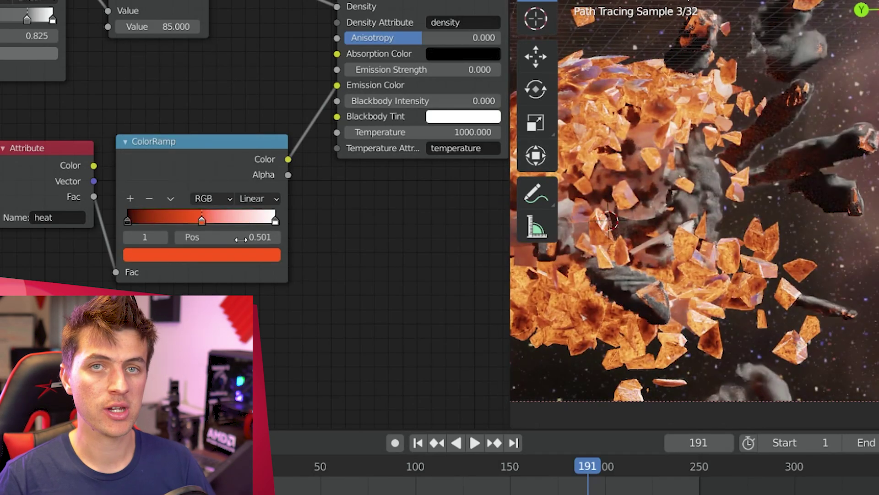
left_click(268, 220)
left_click(393, 70)
type("2")
key("Return")
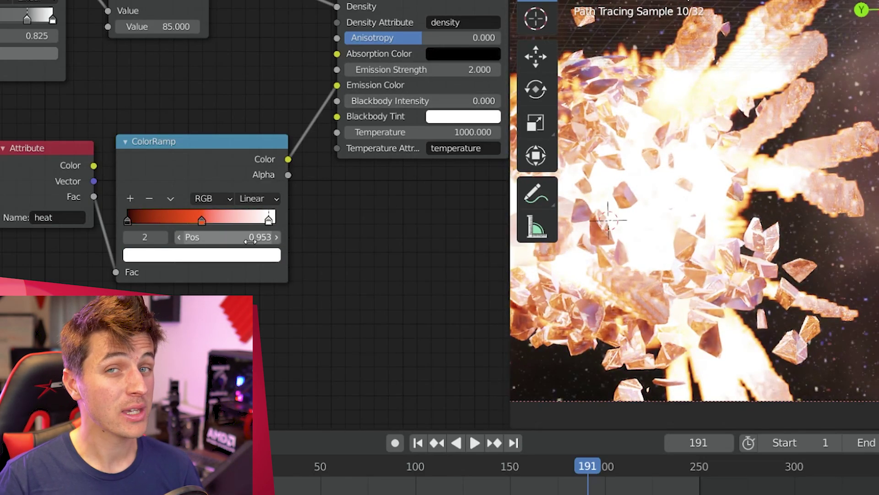
left_click(232, 256)
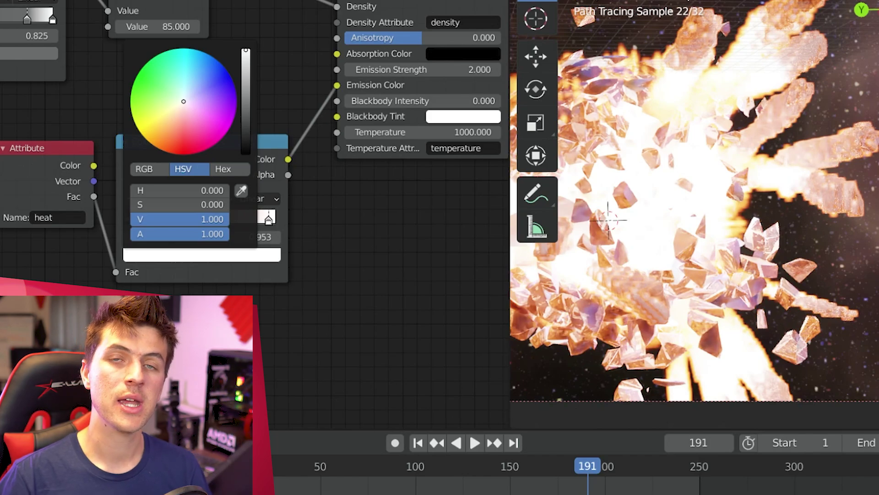
left_click_drag(181, 106, 176, 115)
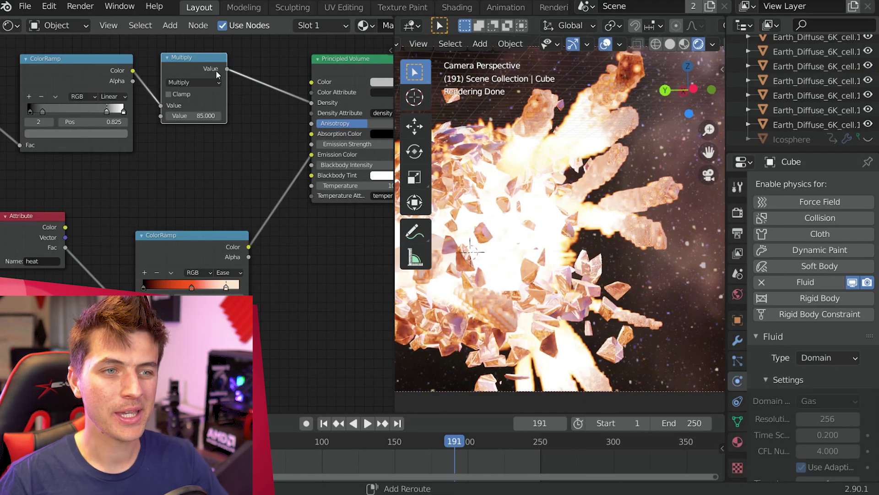
Step: Duplicate the Multiply node, keep its value at 3, and link it to Emission Strength
key("shift+d")
left_click(231, 153)
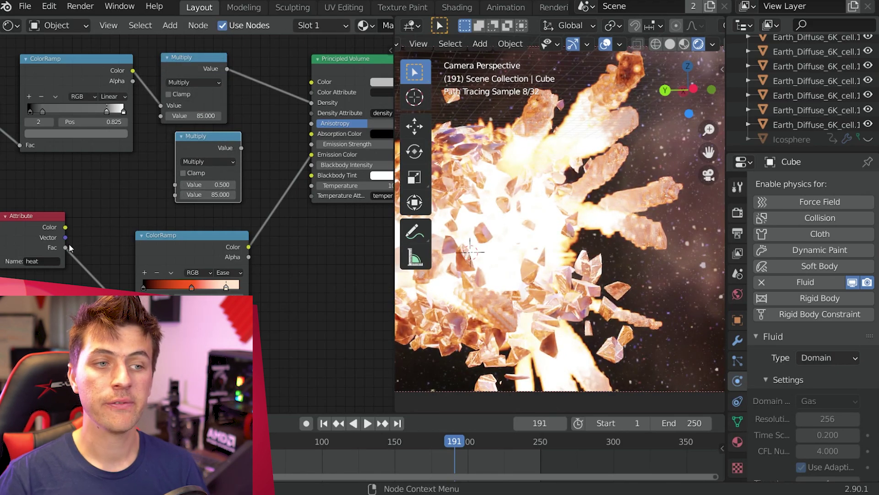
double_click(213, 194)
key("Return")
left_click_drag(241, 148, 319, 152)
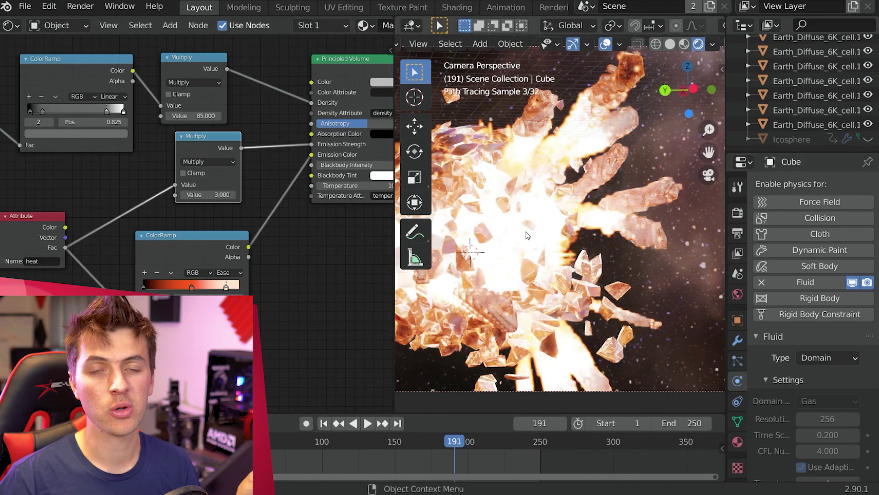
left_click_drag(211, 194, 243, 195)
key("Escape")
Step: Insert a ColorRamp between the heat Attribute and Multiply, stops at 0.116 and 0.408, Ease interpolation
key("shift+a")
mouse_move(190, 178)
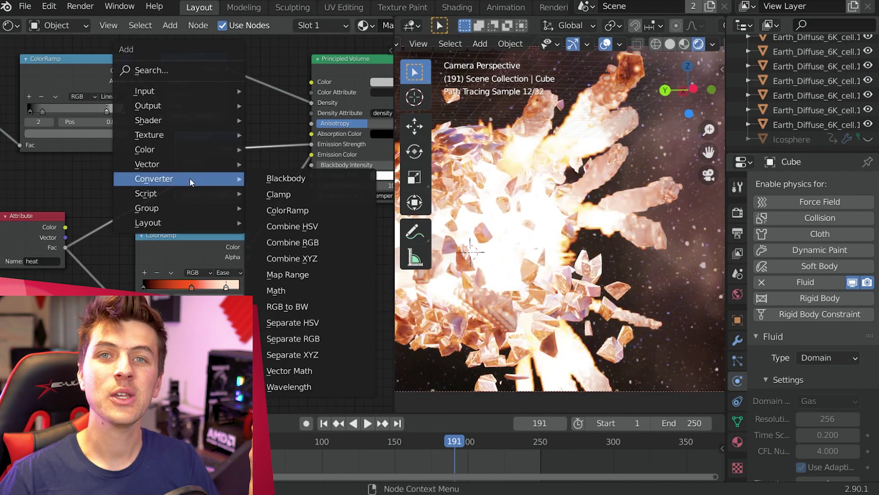
left_click(328, 203)
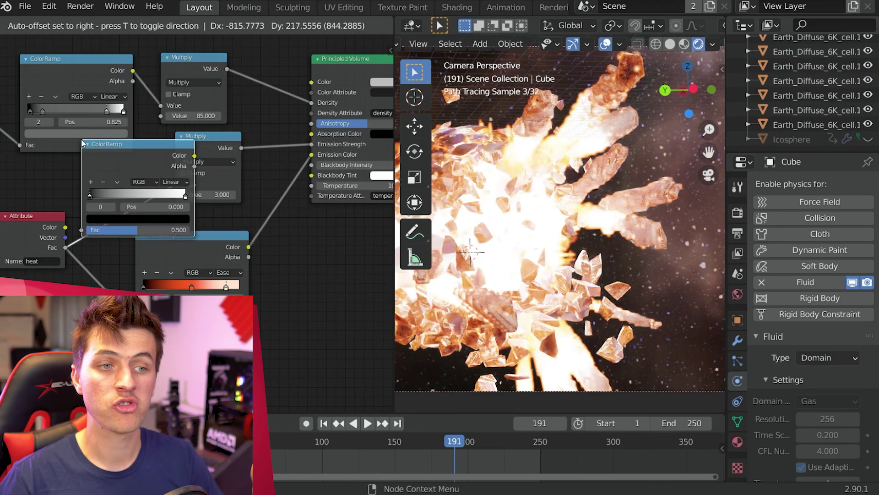
left_click(125, 159)
scroll(123, 219, "up", 2)
left_click_drag(124, 219, 139, 219)
left_click(250, 218)
left_click_drag(250, 218, 225, 217)
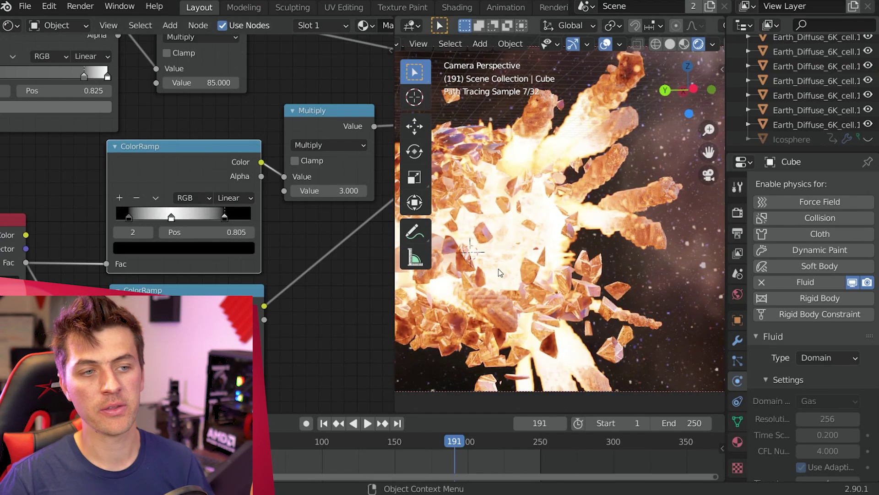
left_click(237, 198)
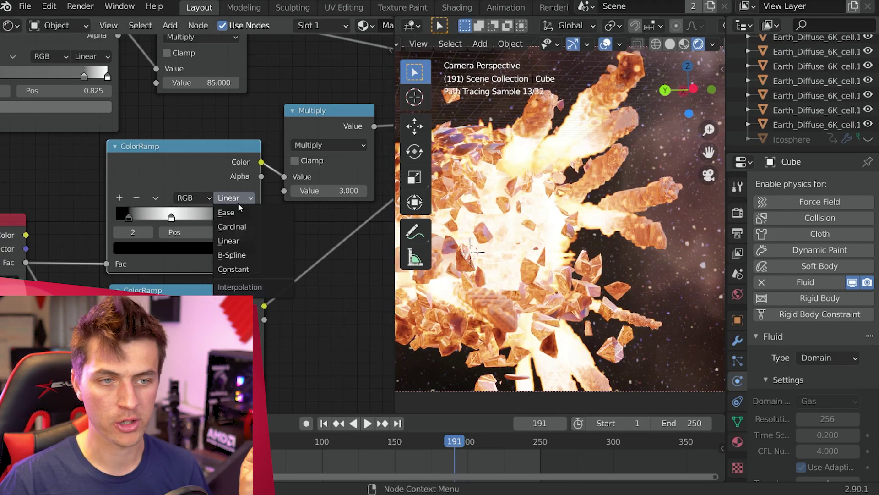
left_click(241, 212)
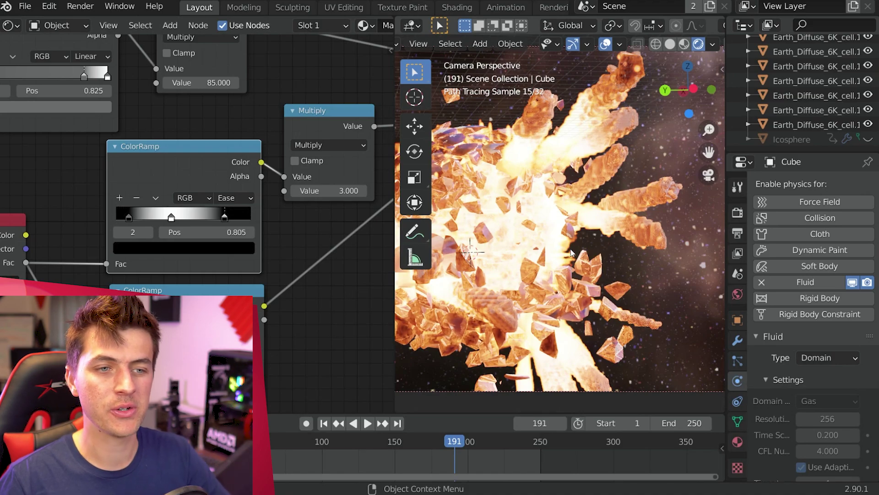
scroll(574, 224, "down", 2)
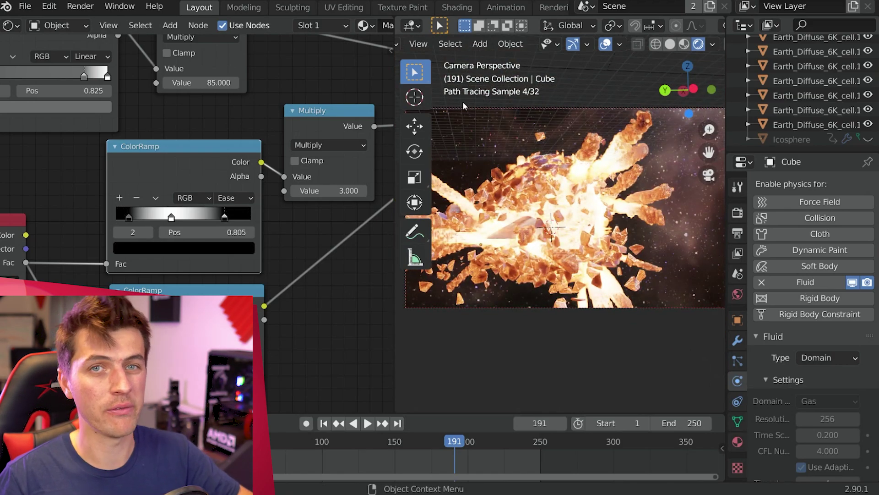
scroll(275, 286, "down", 3)
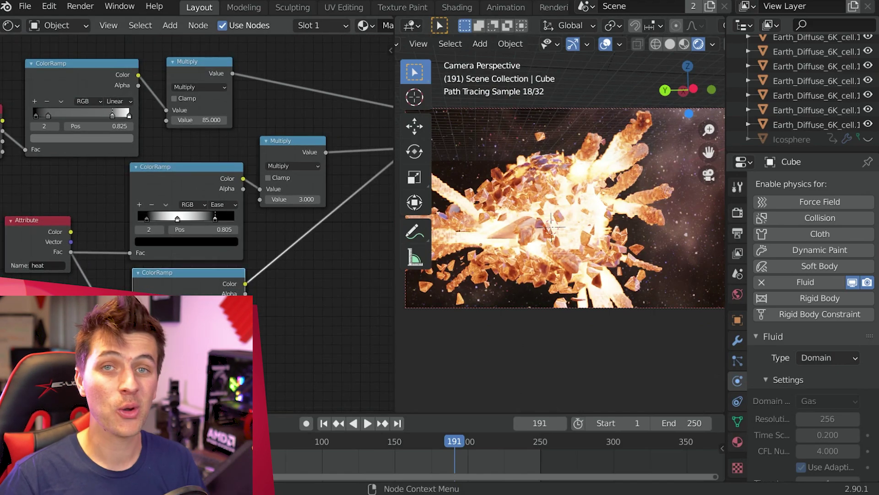
Step: Inspect a ramp stop colour, then select Cone.001 and Cone to check their render visibility
left_click(187, 242)
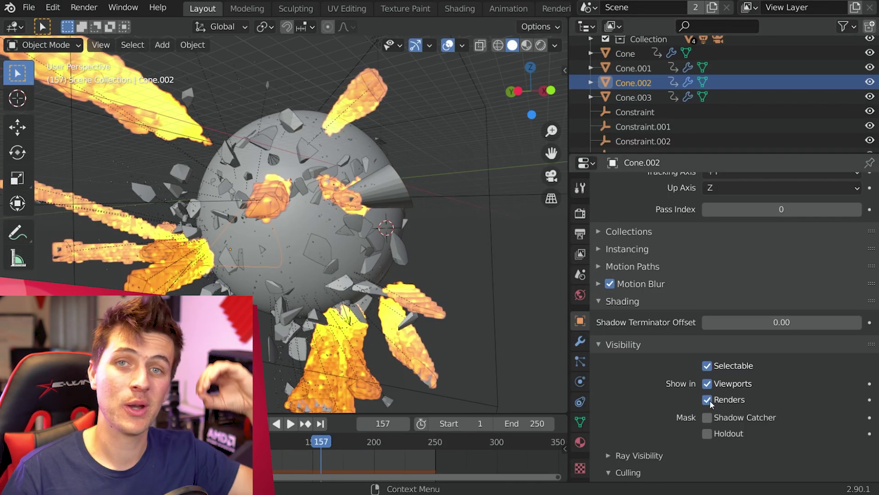
left_click(636, 68)
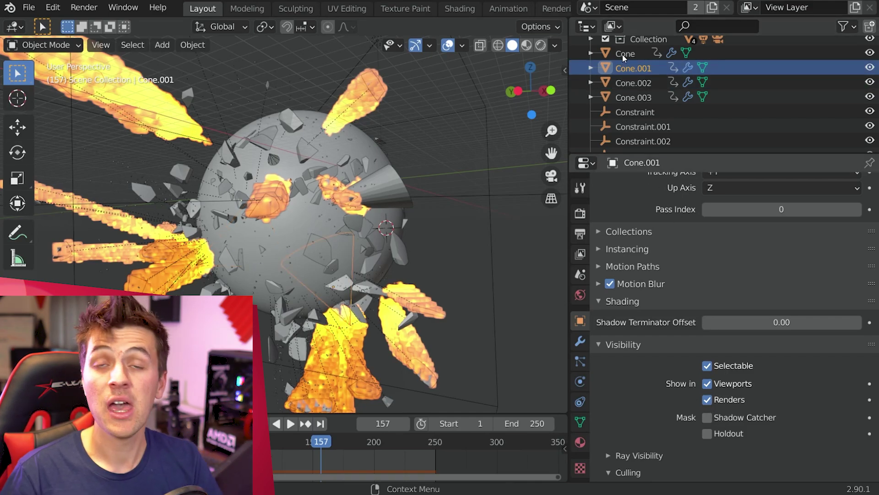
left_click(622, 54)
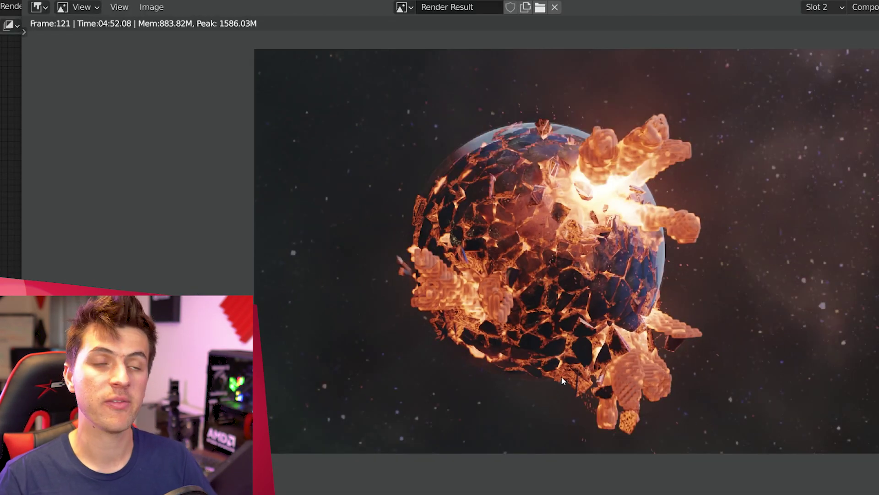
Step: Pan and zoom around the rendered frame, then show the object's visibility properties
middle_click_drag(562, 375, 628, 419)
scroll(591, 451, "up", 1)
middle_click_drag(591, 451, 553, 393)
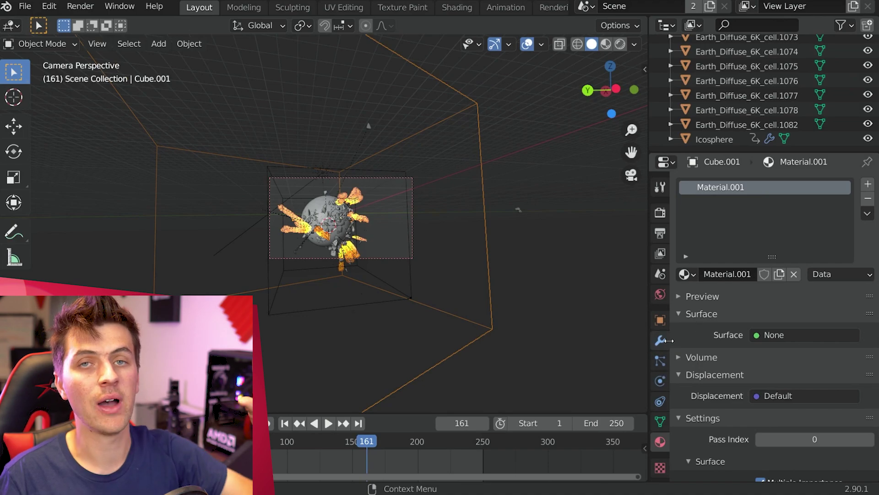
left_click(662, 320)
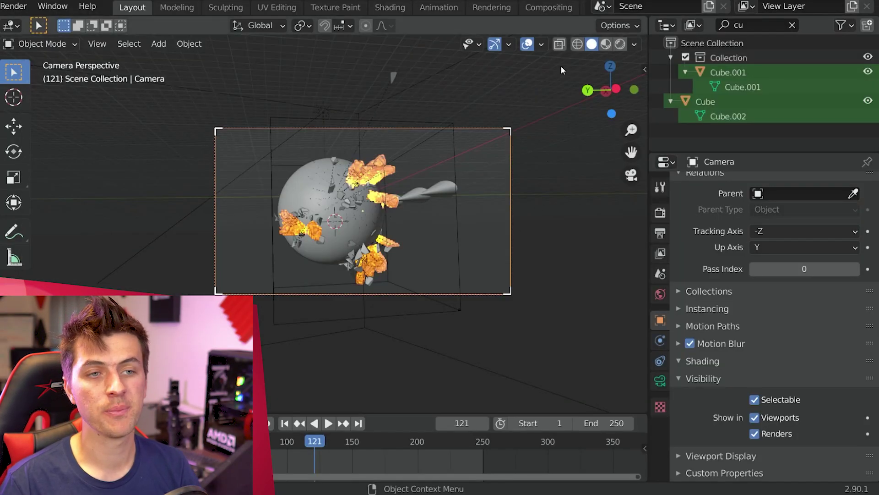
Step: In the compositor, insert a Fog Glow Glare node onto the render layers link
left_click(552, 7)
scroll(428, 190, "up", 3)
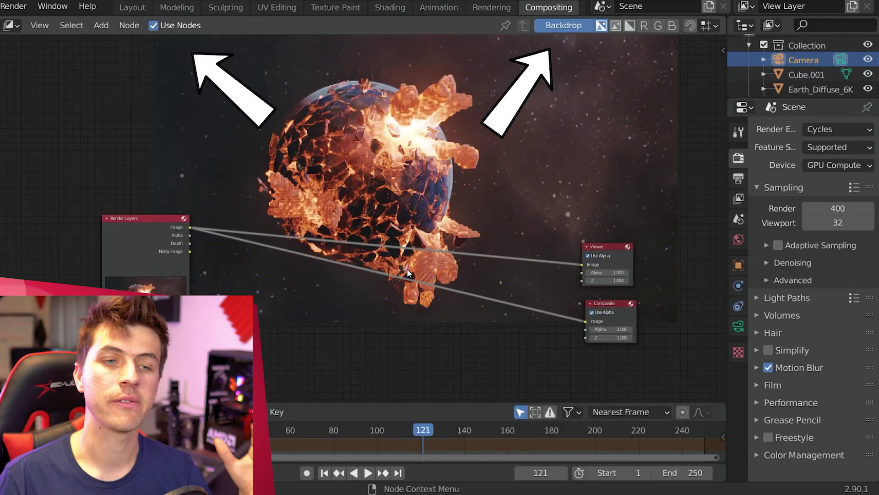
key("shift+a")
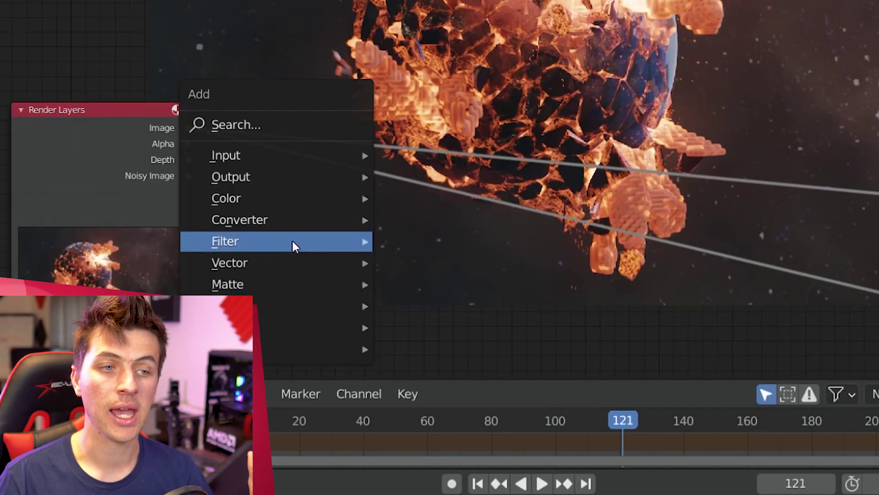
mouse_move(198, 309)
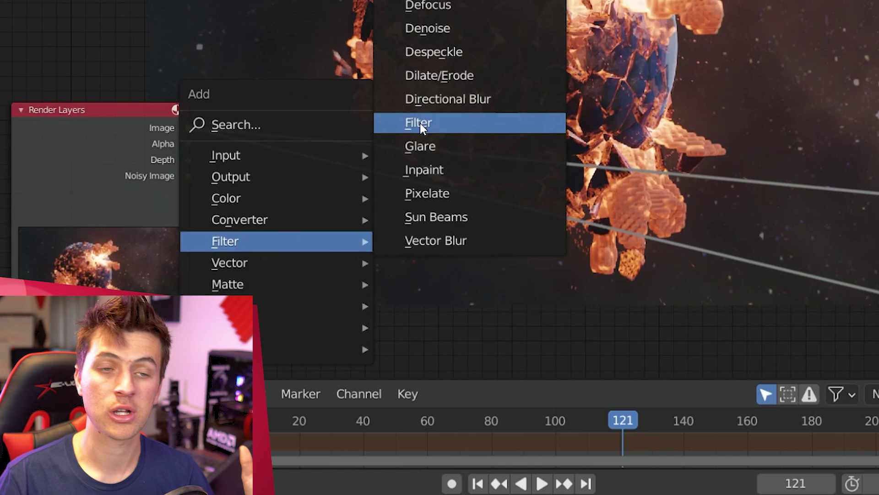
left_click(420, 147)
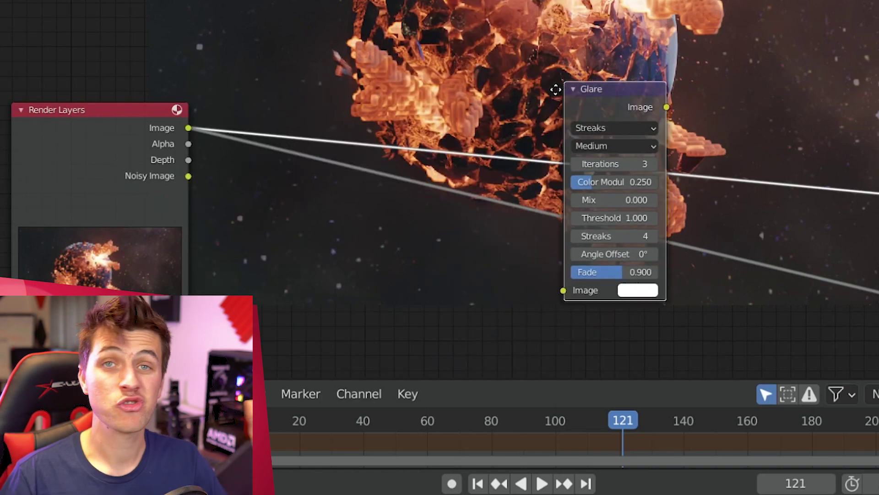
left_click(495, 106)
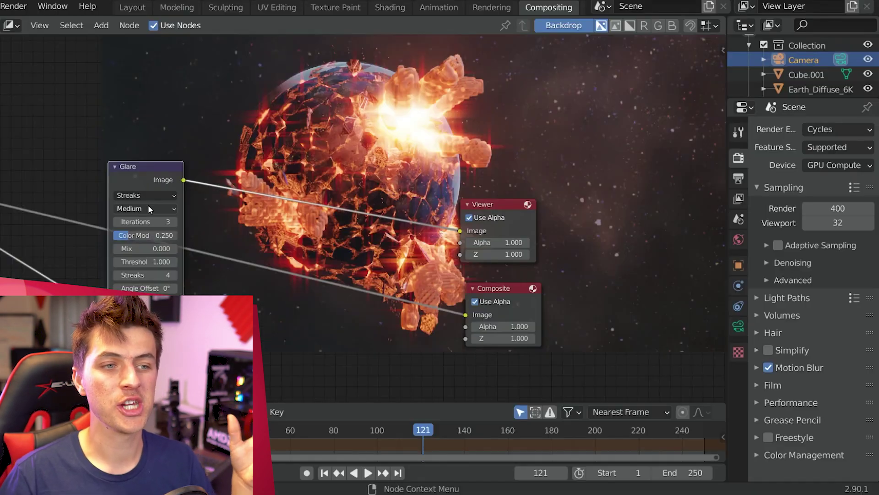
left_click(141, 196)
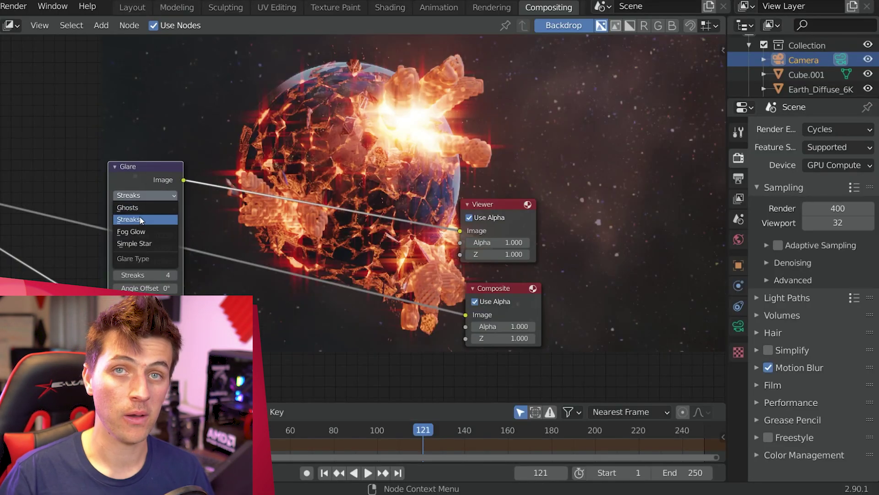
left_click(138, 231)
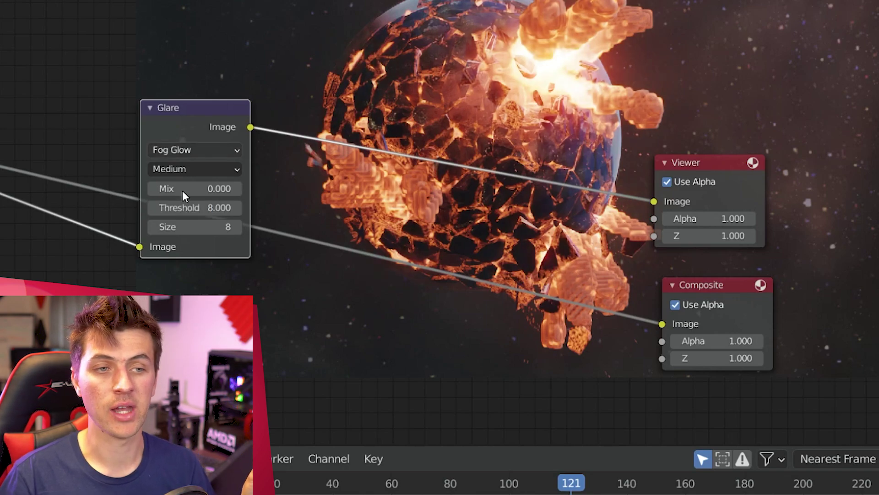
Step: Duplicate the Fog Glow Glare node onto the Viewer link as a second glare
middle_click_drag(203, 232, 207, 285)
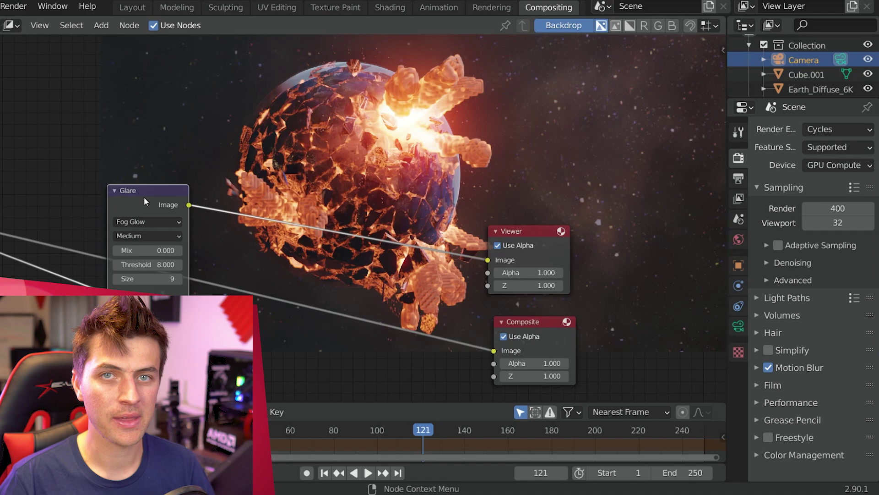
key("shift+d")
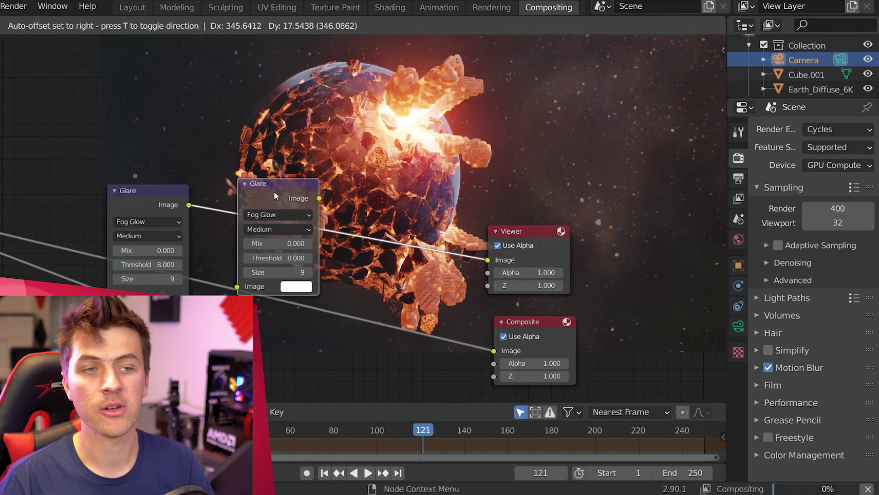
left_click(372, 214)
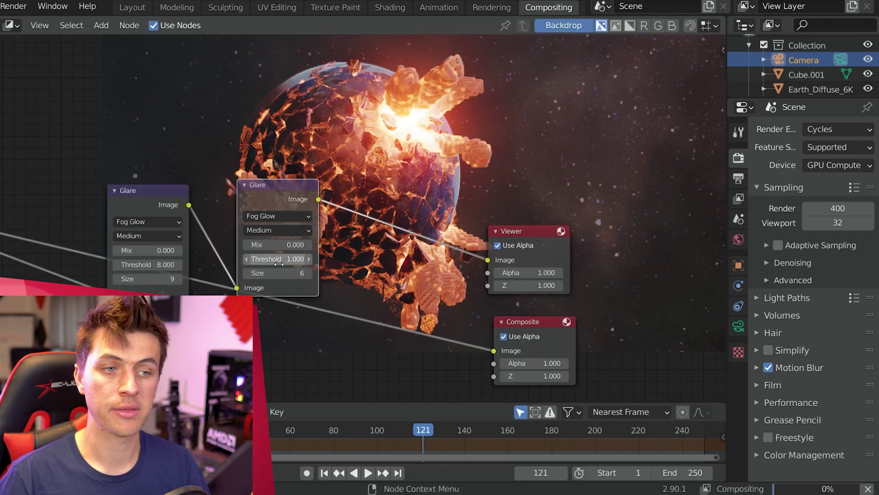
middle_click_drag(255, 257, 180, 244)
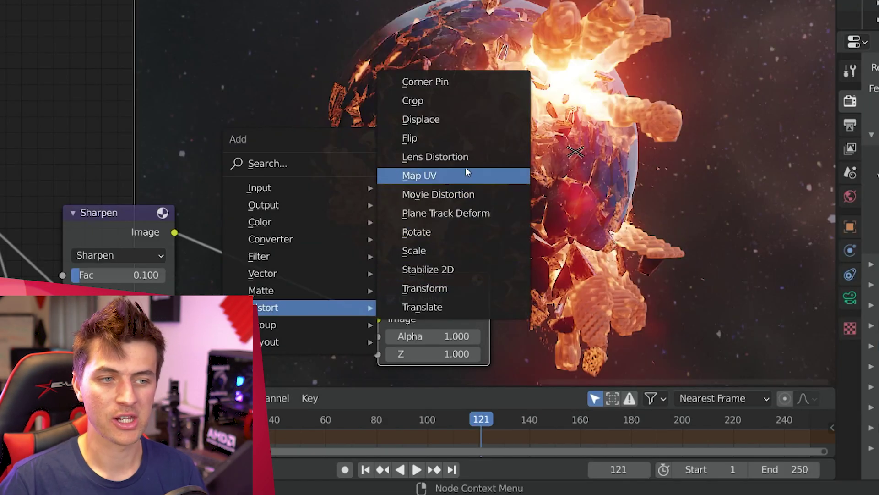
Step: Insert a Lens Distortion node between Sharpen and Viewer with Dispersion 0.020
left_click(458, 155)
left_click(239, 185)
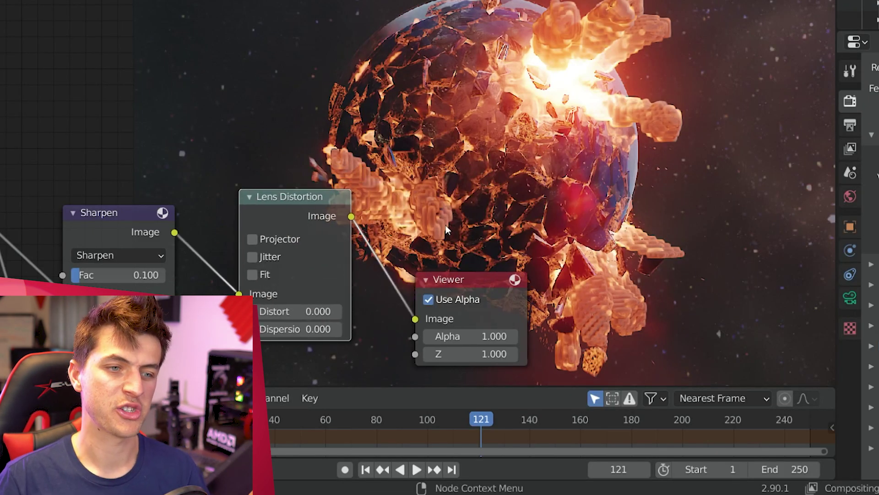
middle_click_drag(239, 185, 73, 188)
left_click(132, 332)
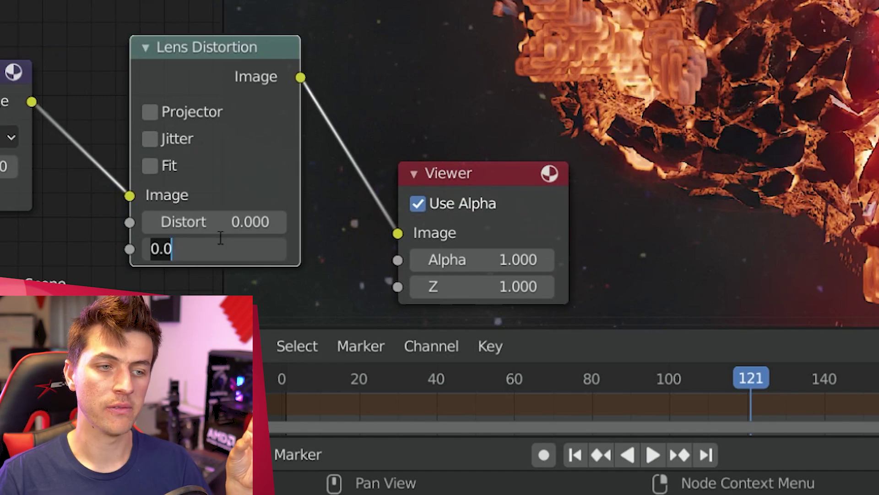
key("Return")
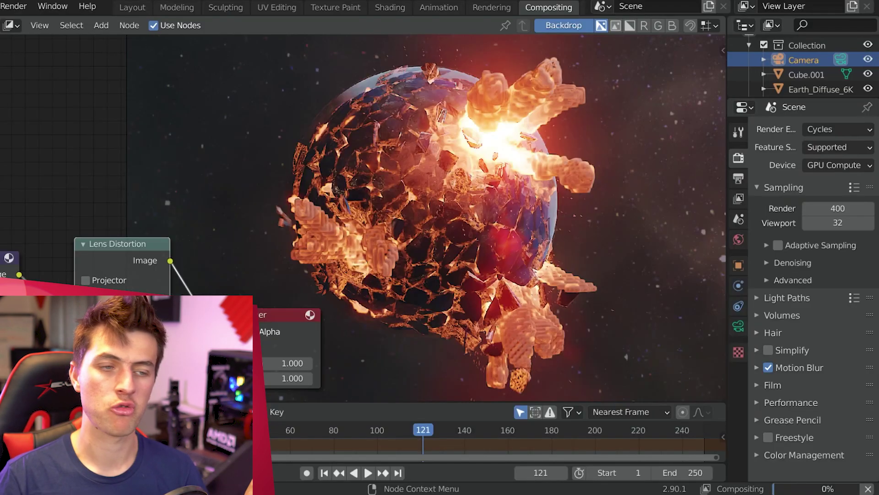